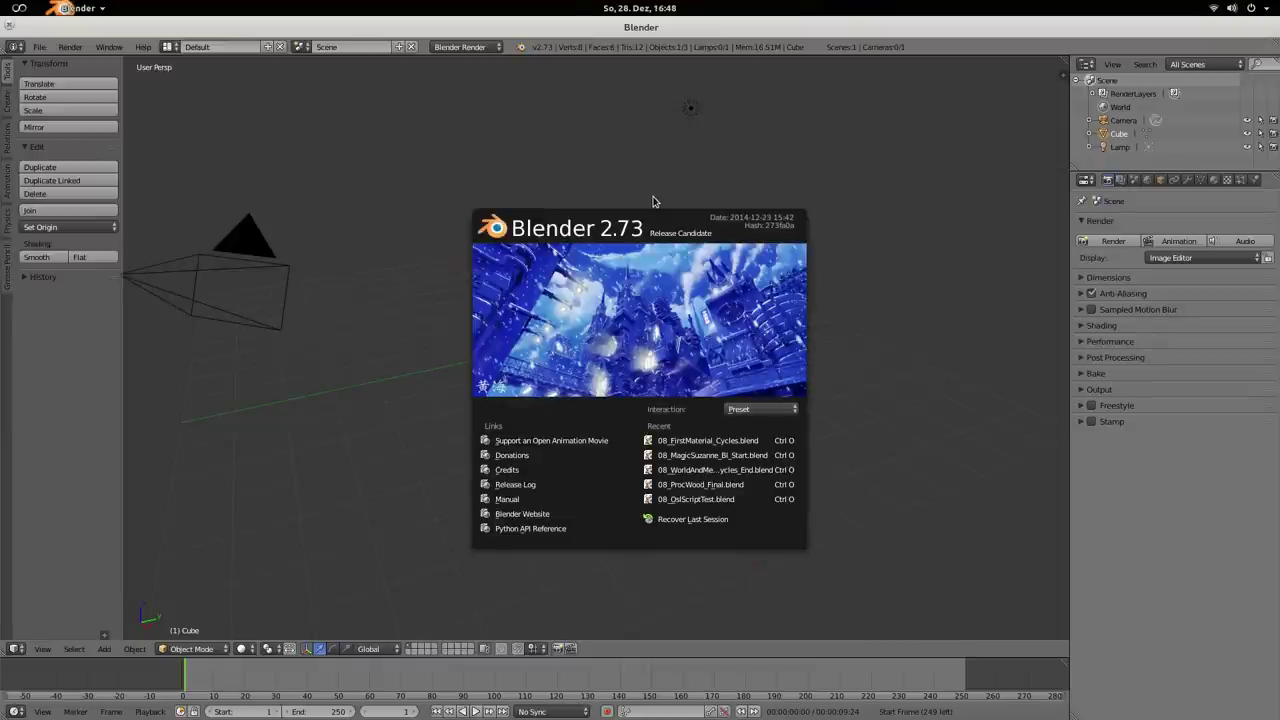
- Render the grey cube into Slot 1, then render it again into Slot 2
click(654, 201)
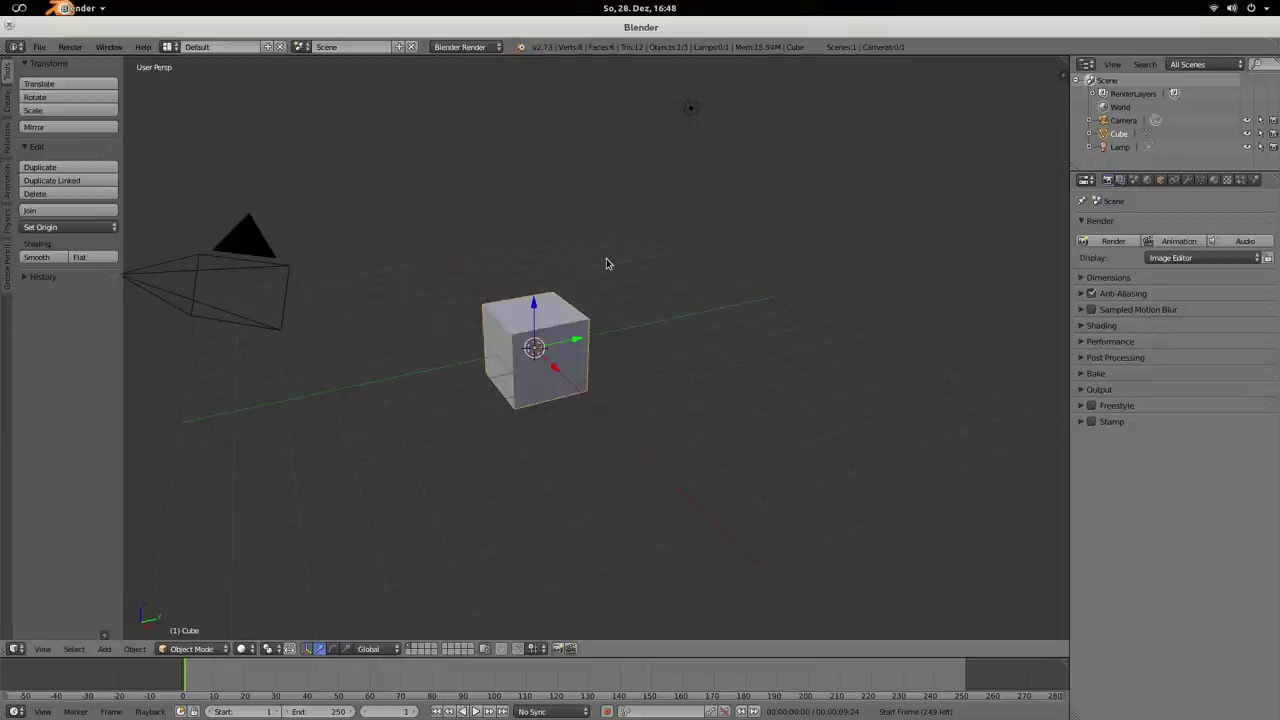
key(F12)
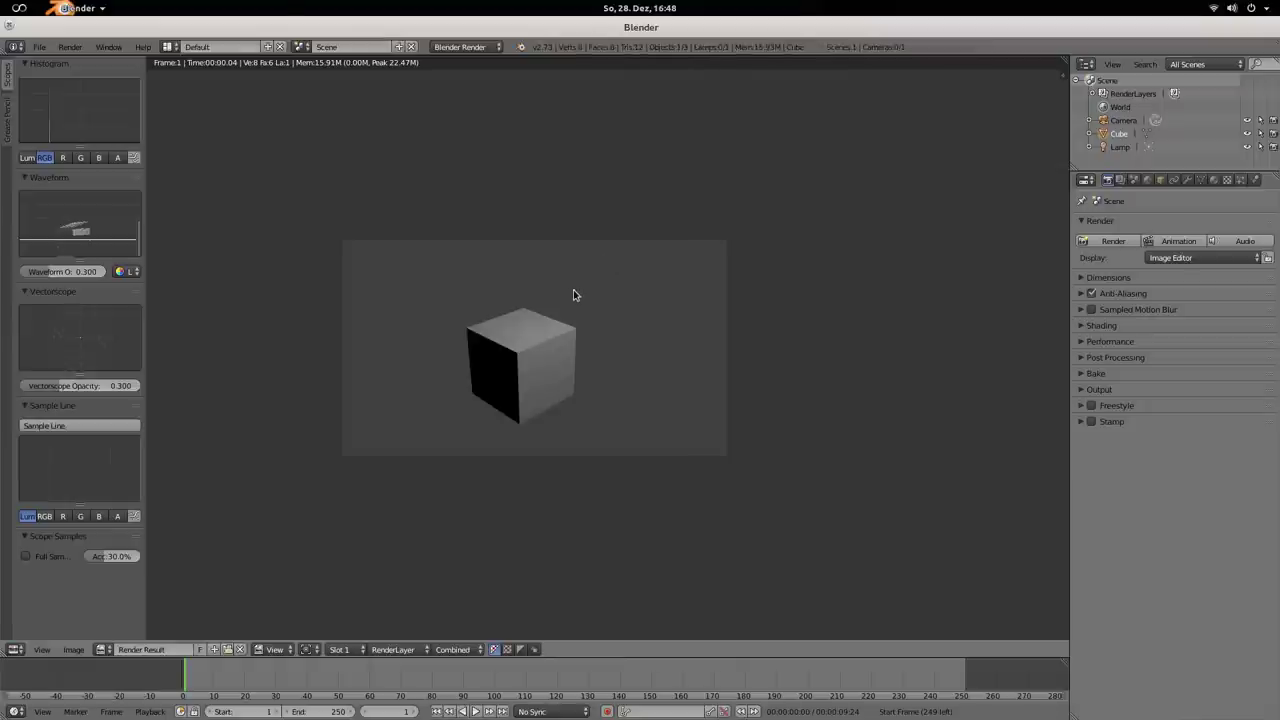
click(341, 650)
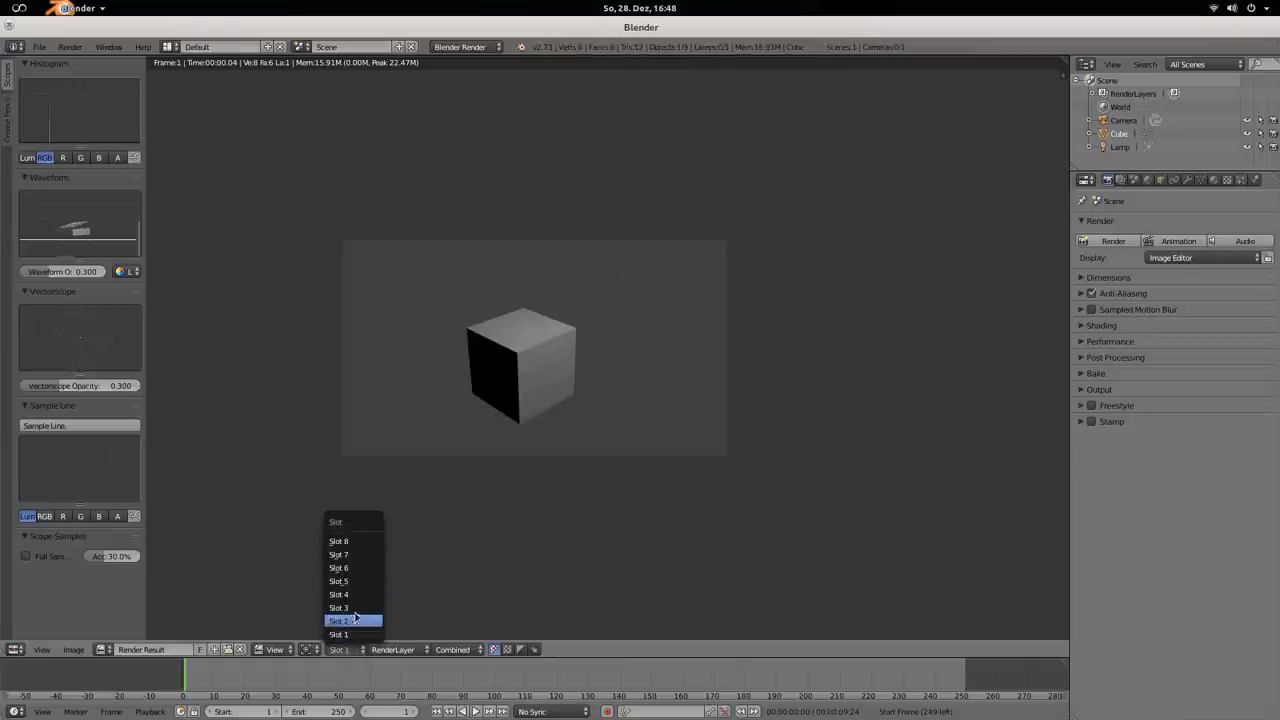
click(343, 622)
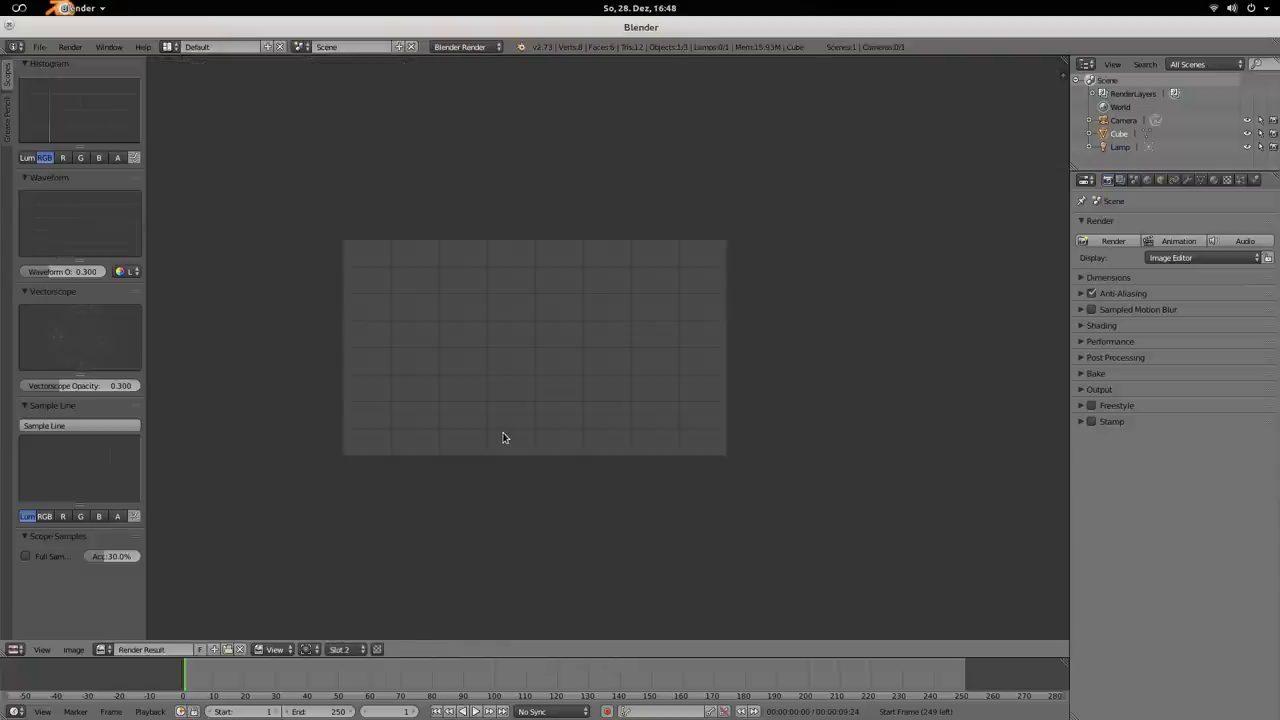
key(F12)
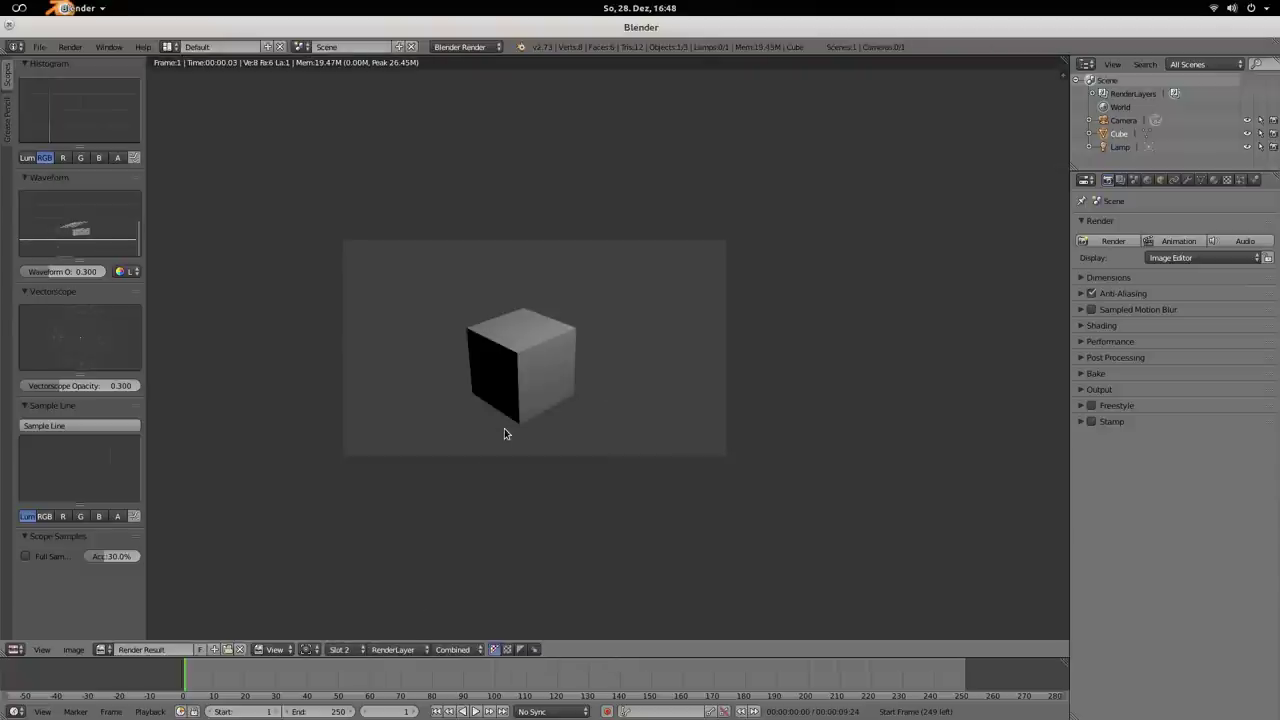
- Change the cube's diffuse colour to magenta and render it into Slot 2
click(1214, 180)
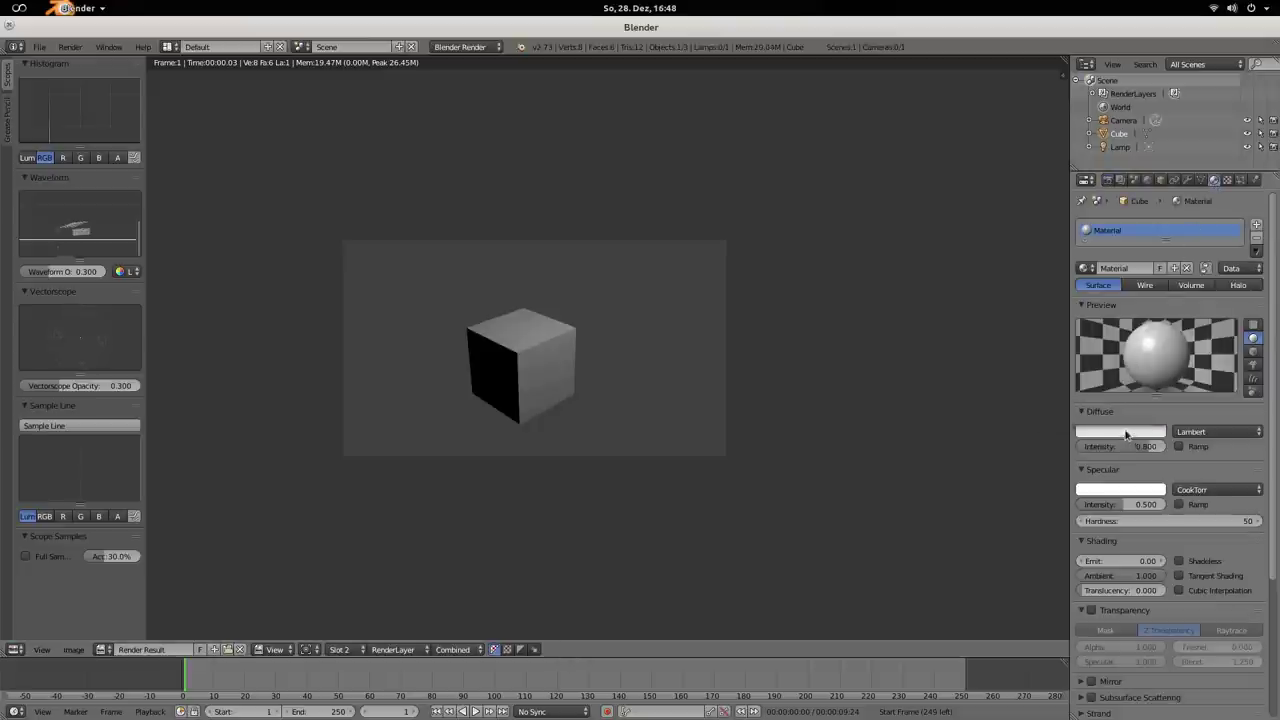
click(1123, 434)
click(1118, 320)
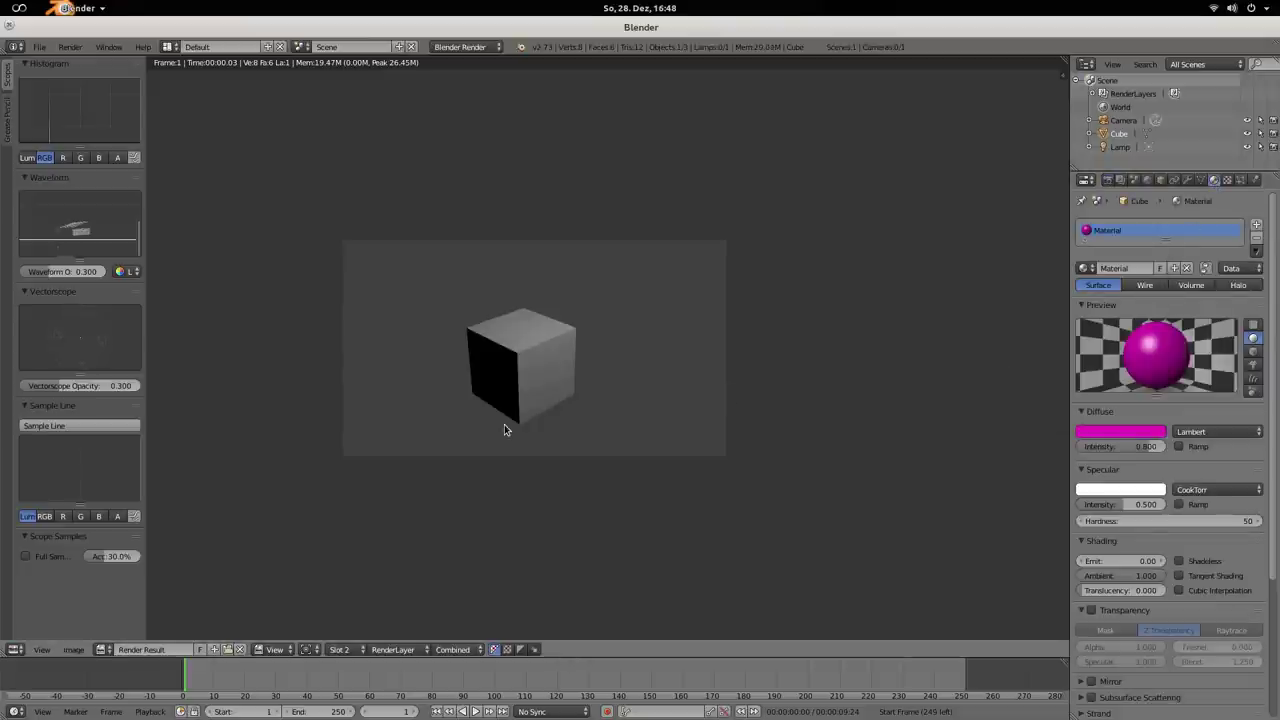
key(F12)
- Toggle between the grey Slot 1 and magenta Slot 2 renders, using the Slot menu and J
click(341, 649)
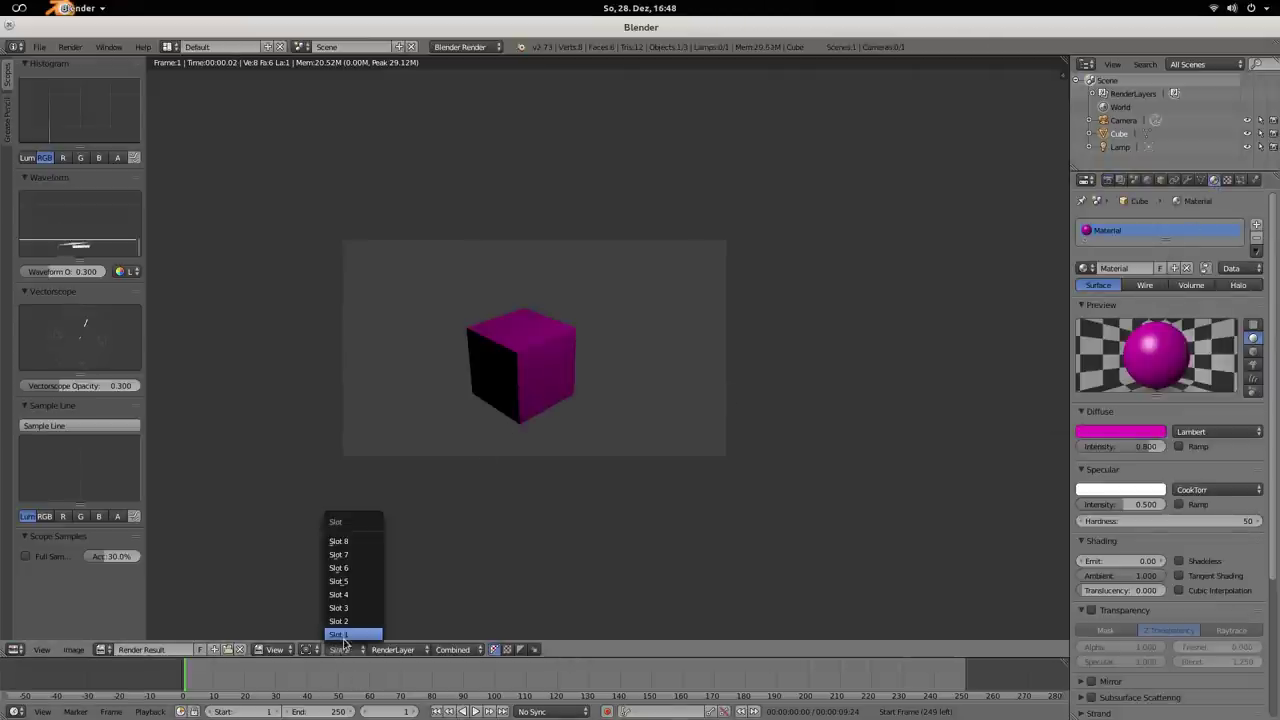
click(339, 621)
click(341, 649)
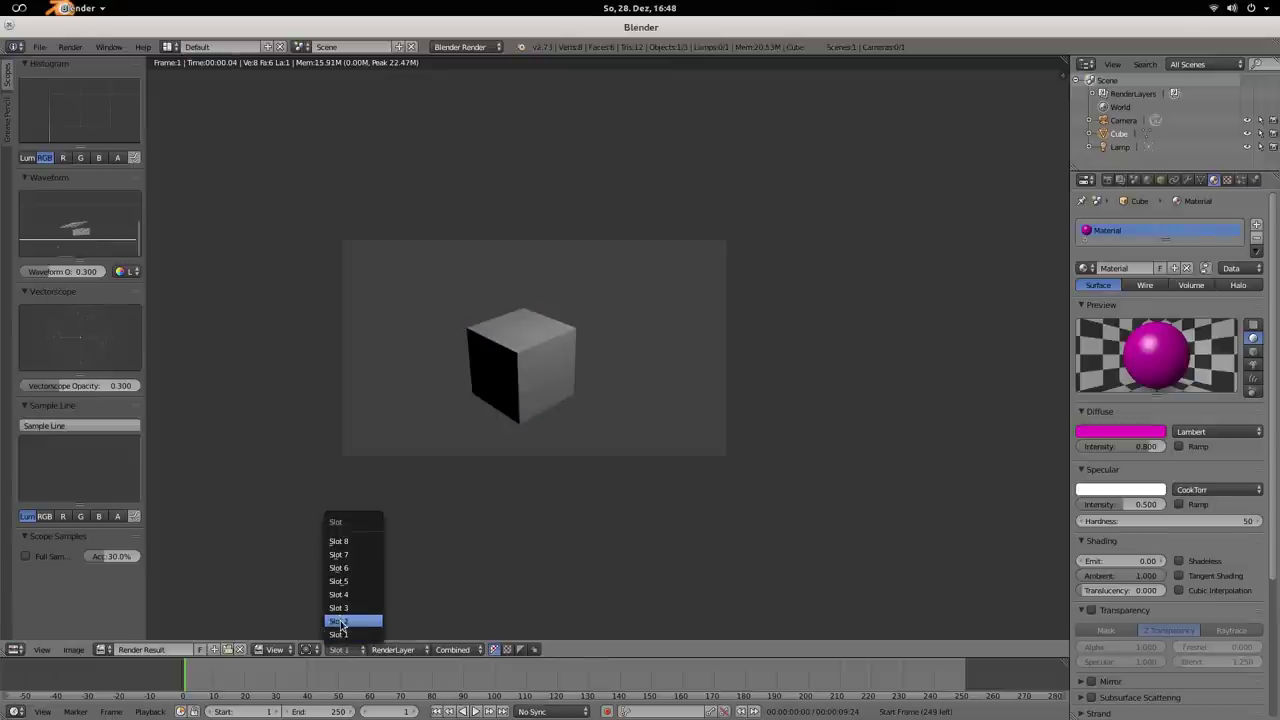
click(339, 634)
click(341, 649)
click(339, 621)
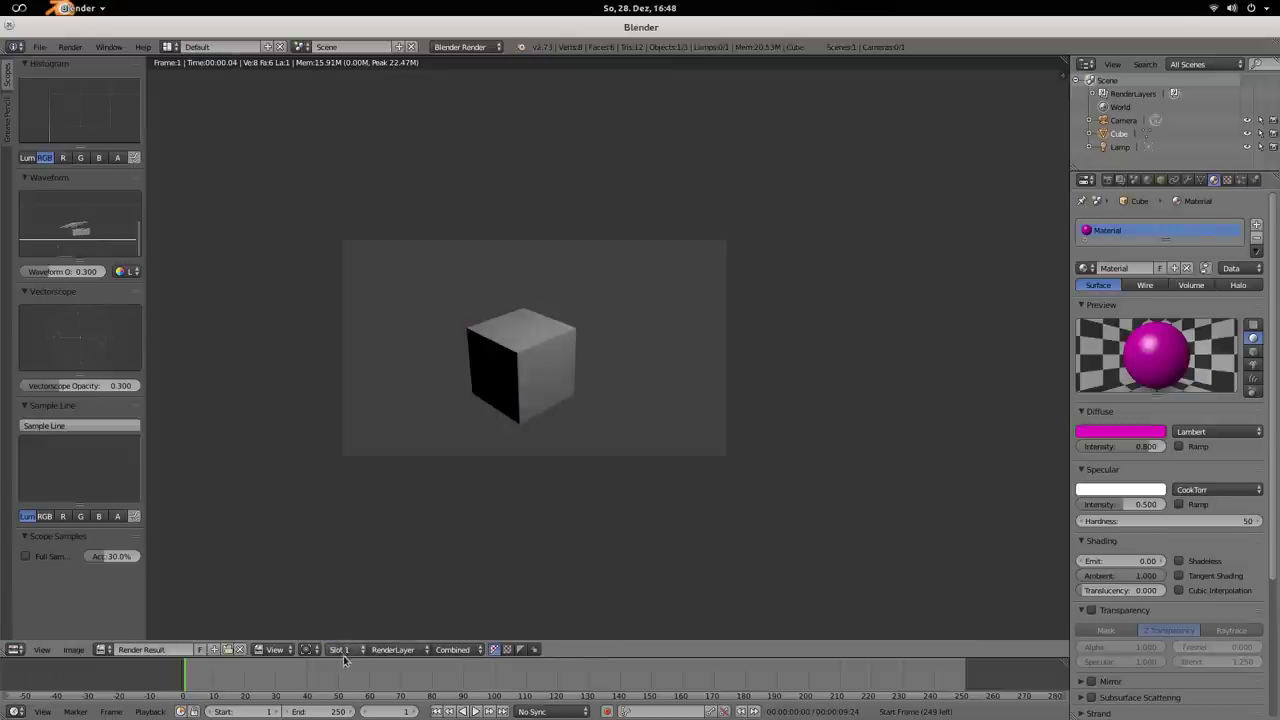
key(j)
key(j)
key(j)
key(j)
key(j)
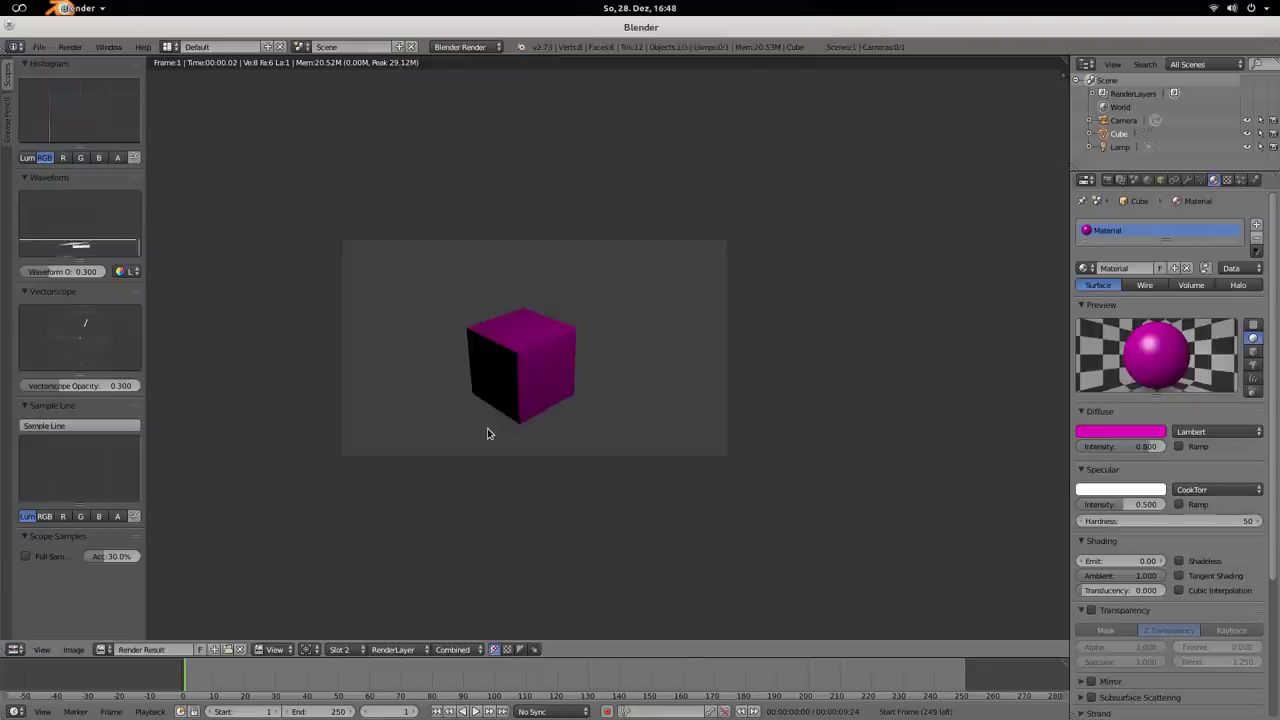
click(339, 651)
- In the image side panel, name the current render slot 'My new slot name'
key(n)
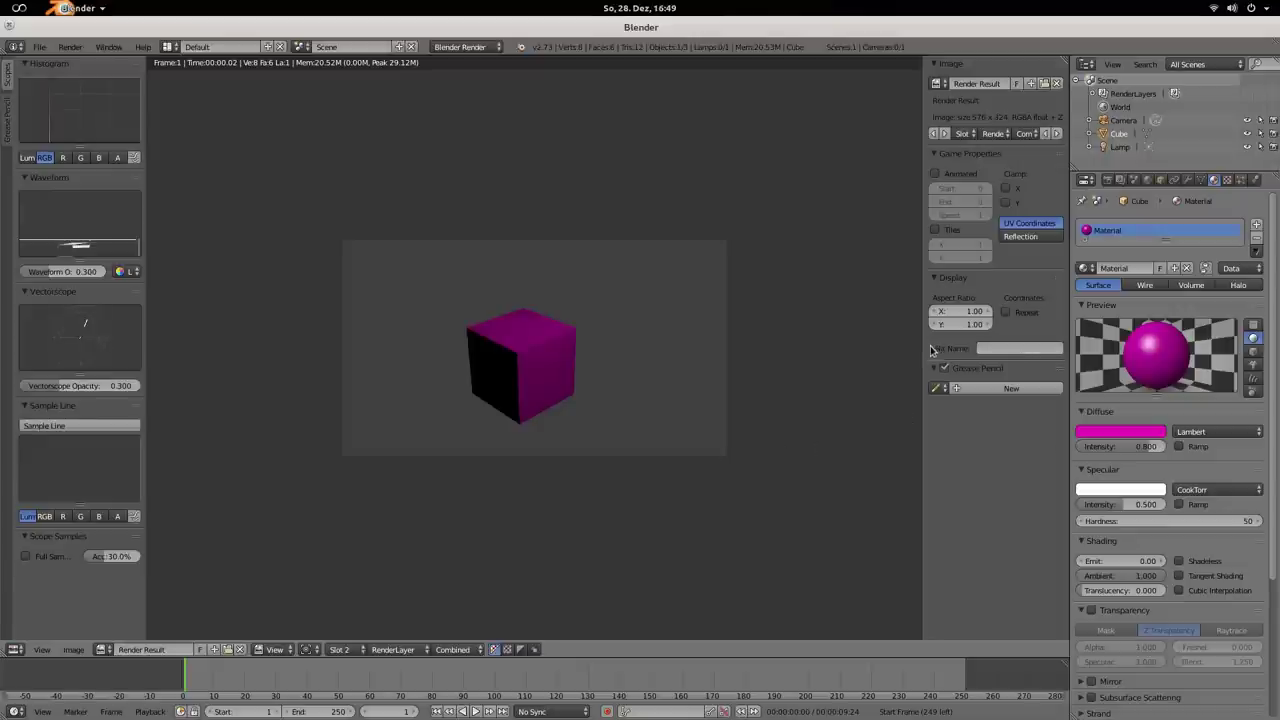
drag(924, 347, 910, 348)
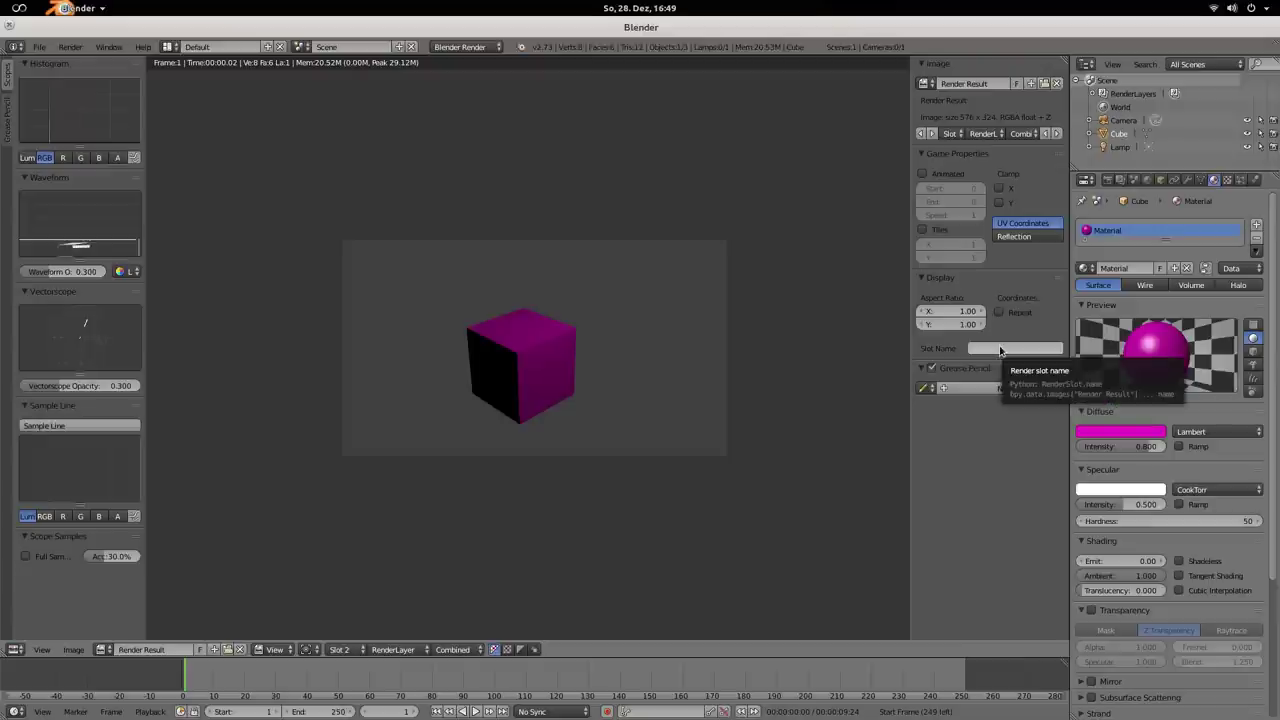
click(990, 350)
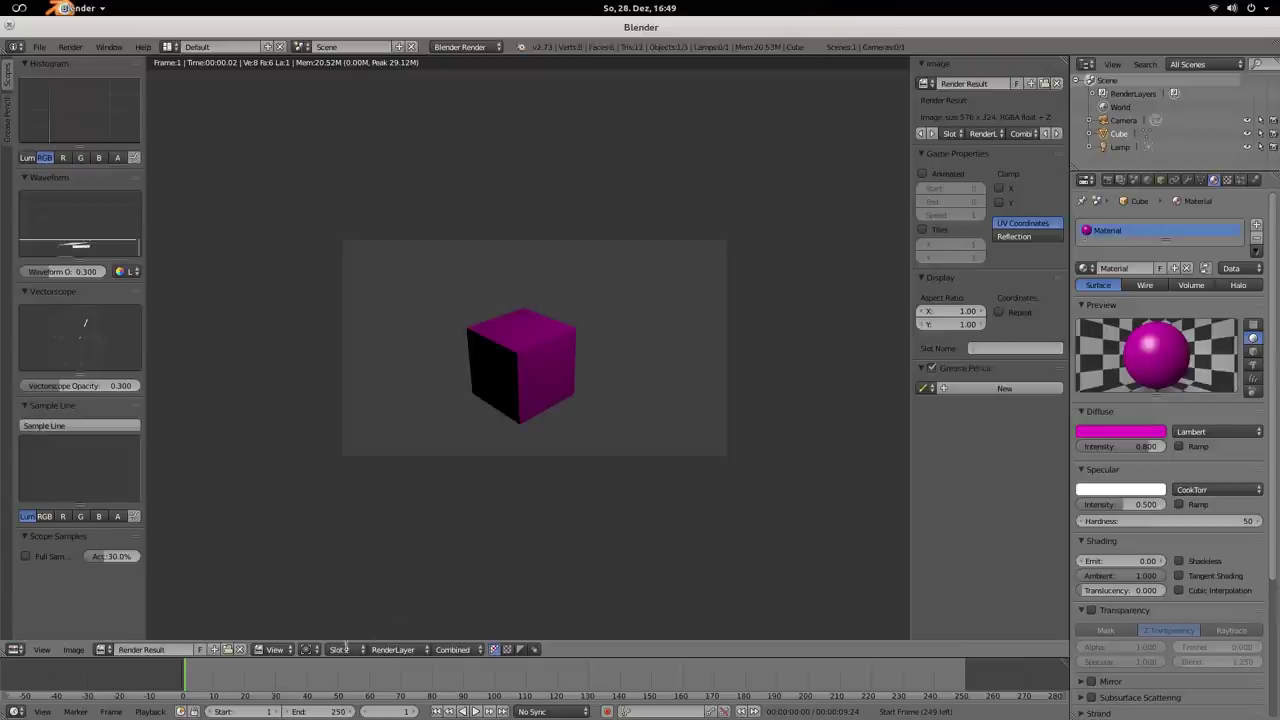
click(1016, 347)
text(My new slot name)
key(Return)
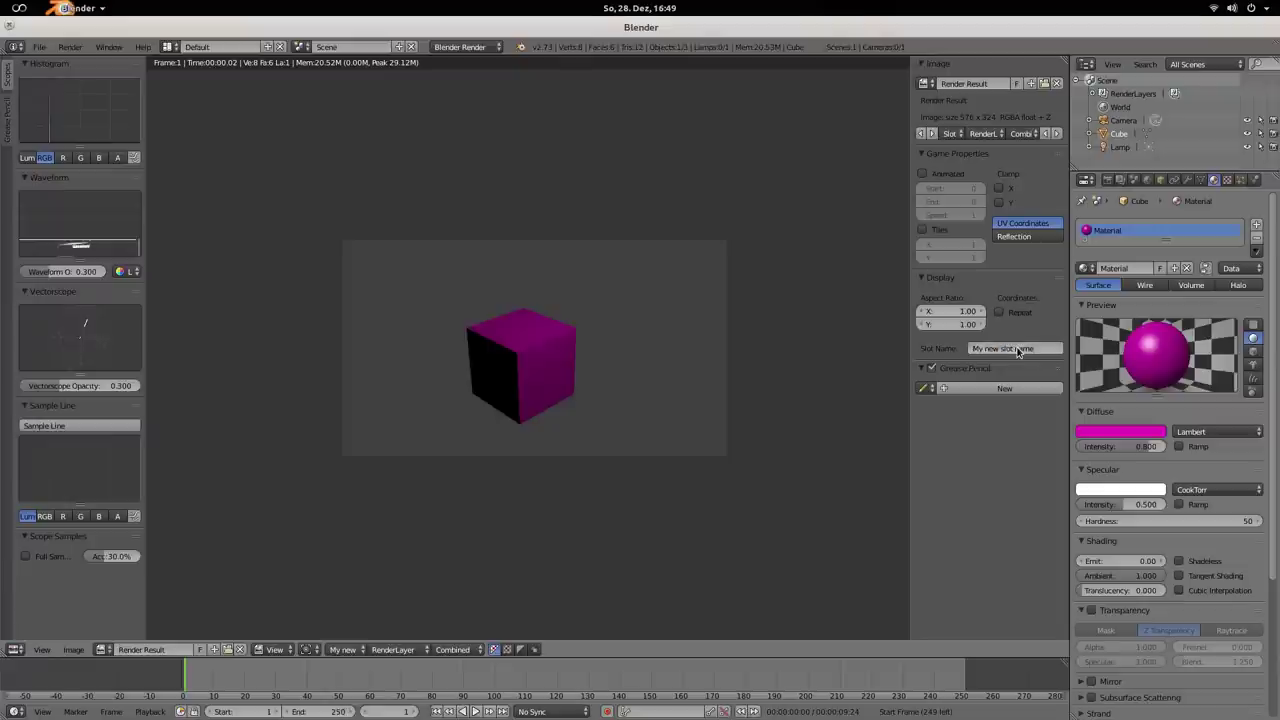
- Switch to the grey render in Slot 1 and rename it 'Awesome Slot 1'
click(341, 648)
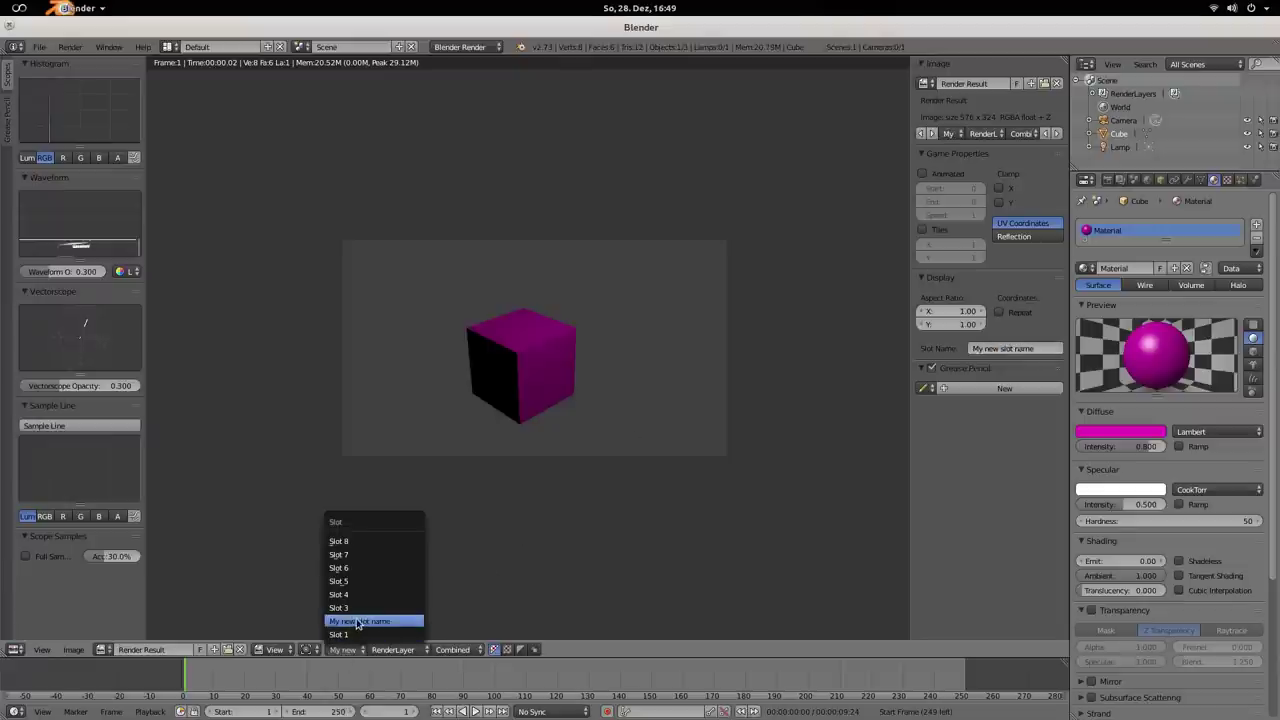
click(341, 649)
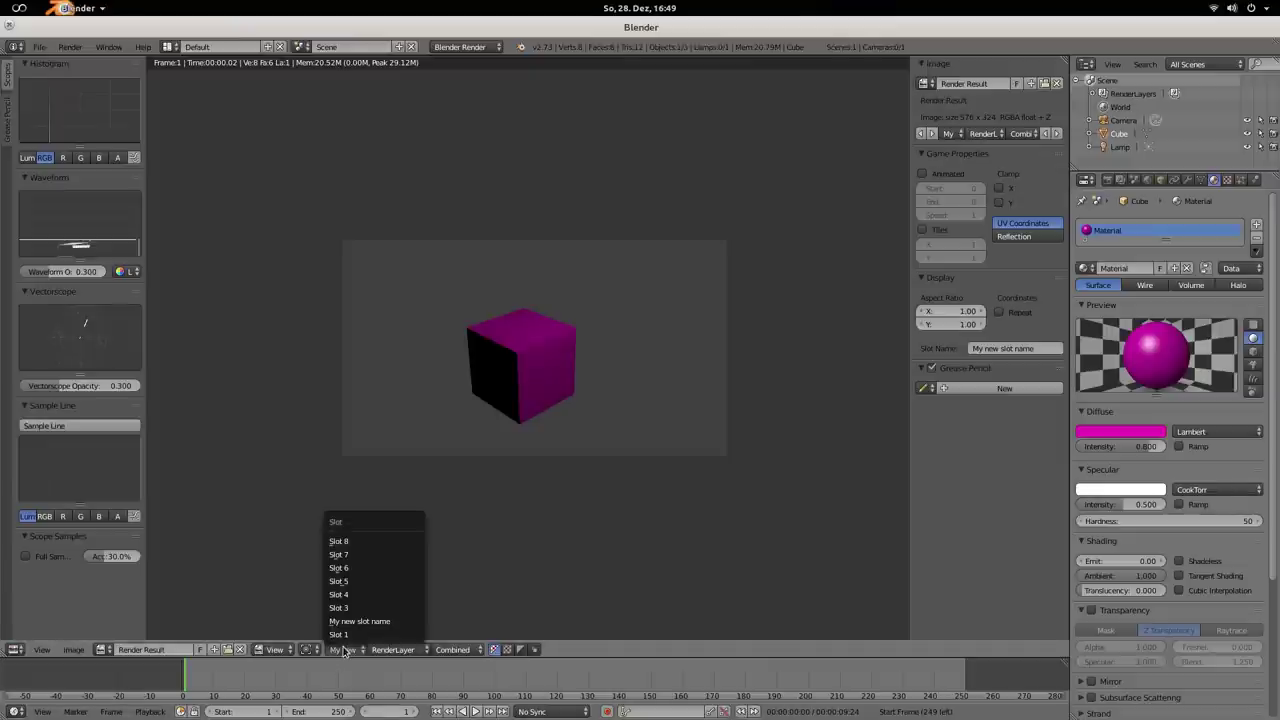
click(350, 636)
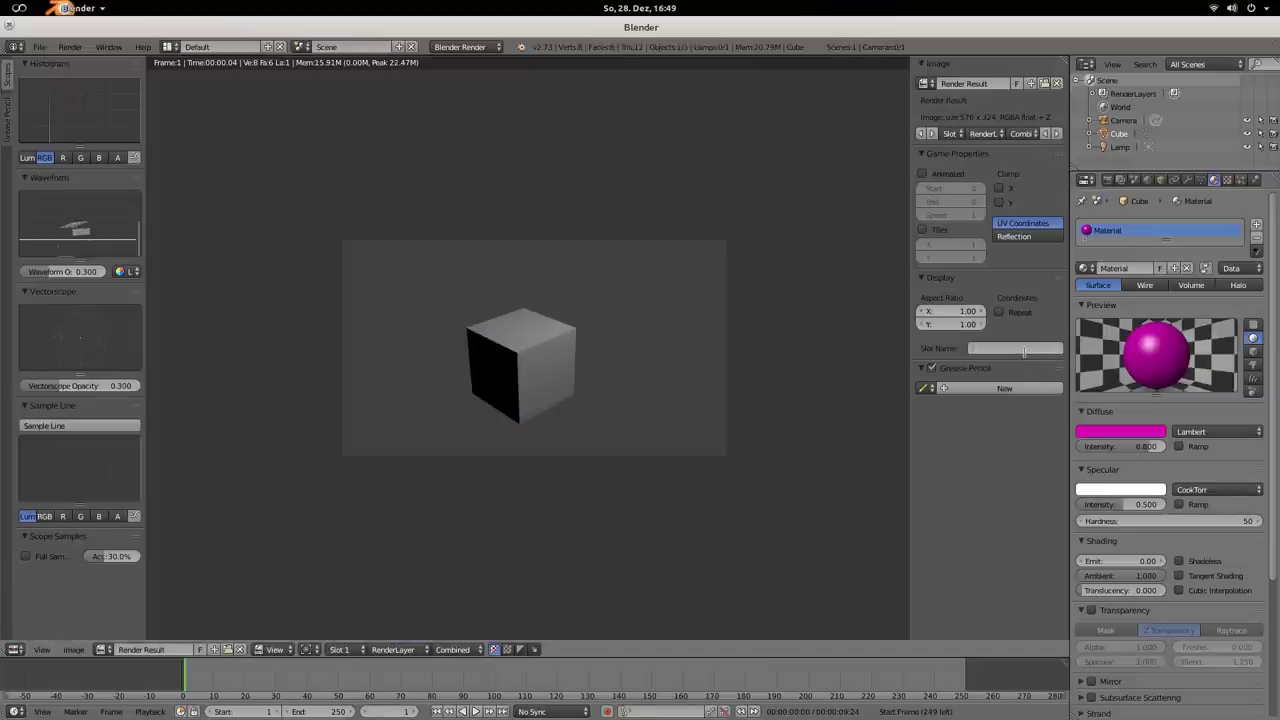
text(Awesome Slot)
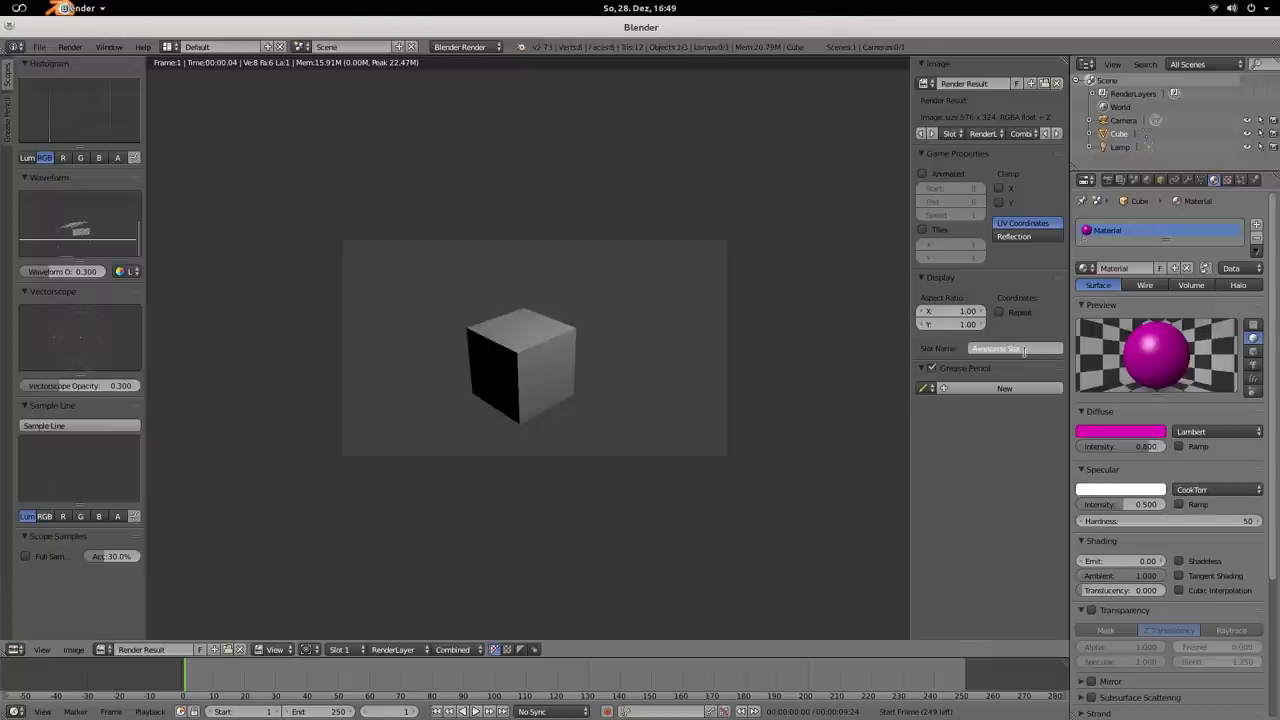
text( 1)
key(Return)
click(345, 650)
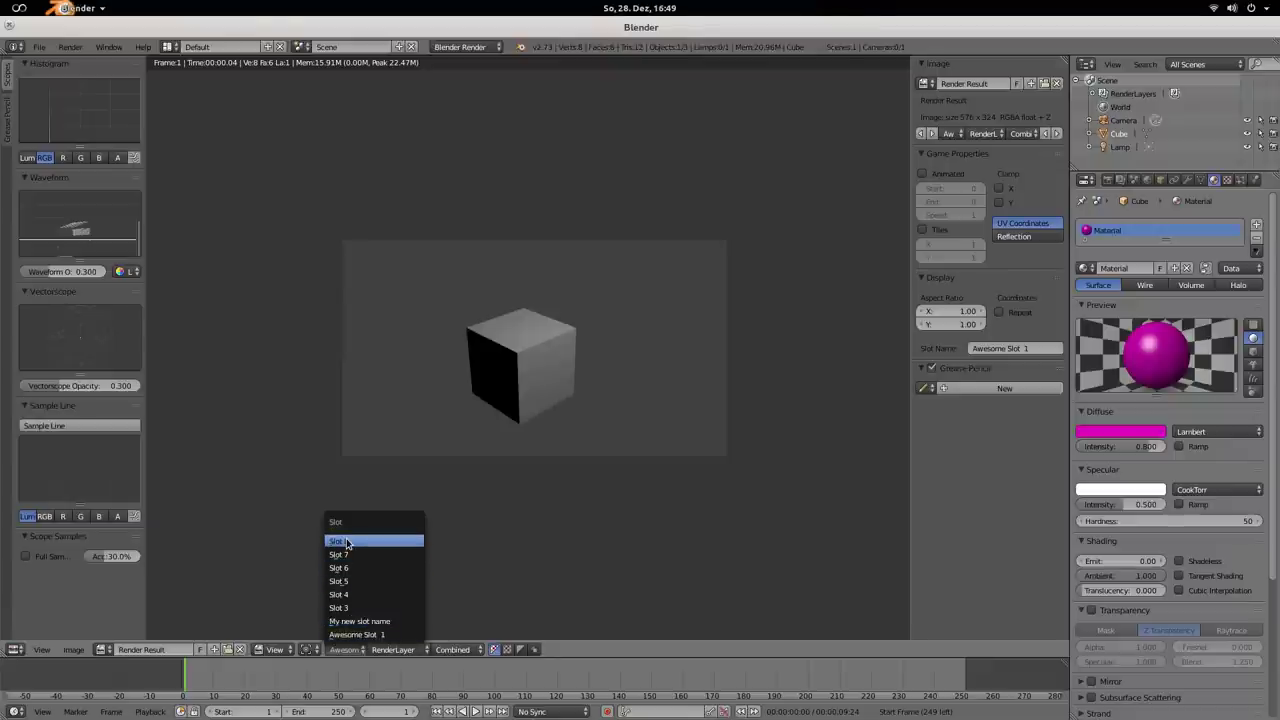
- Return to the 3D view, look through the camera and draw a render border around the cube
key(Escape)
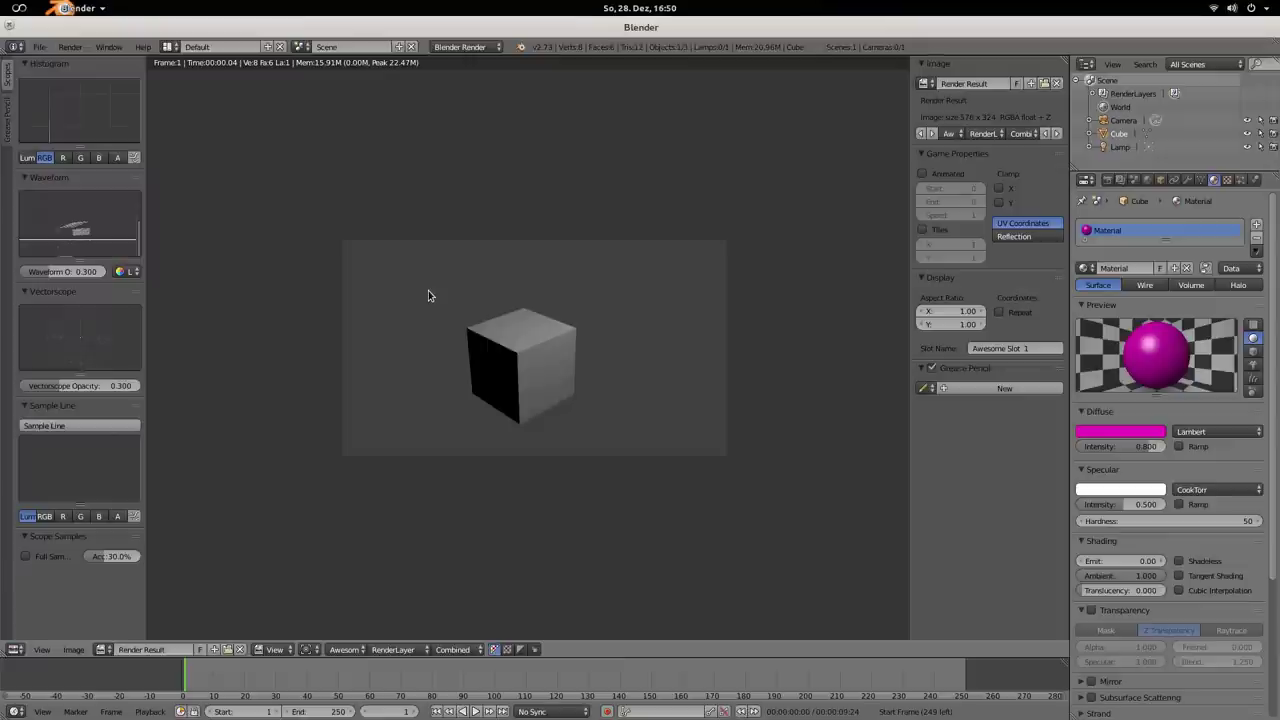
key(Escape)
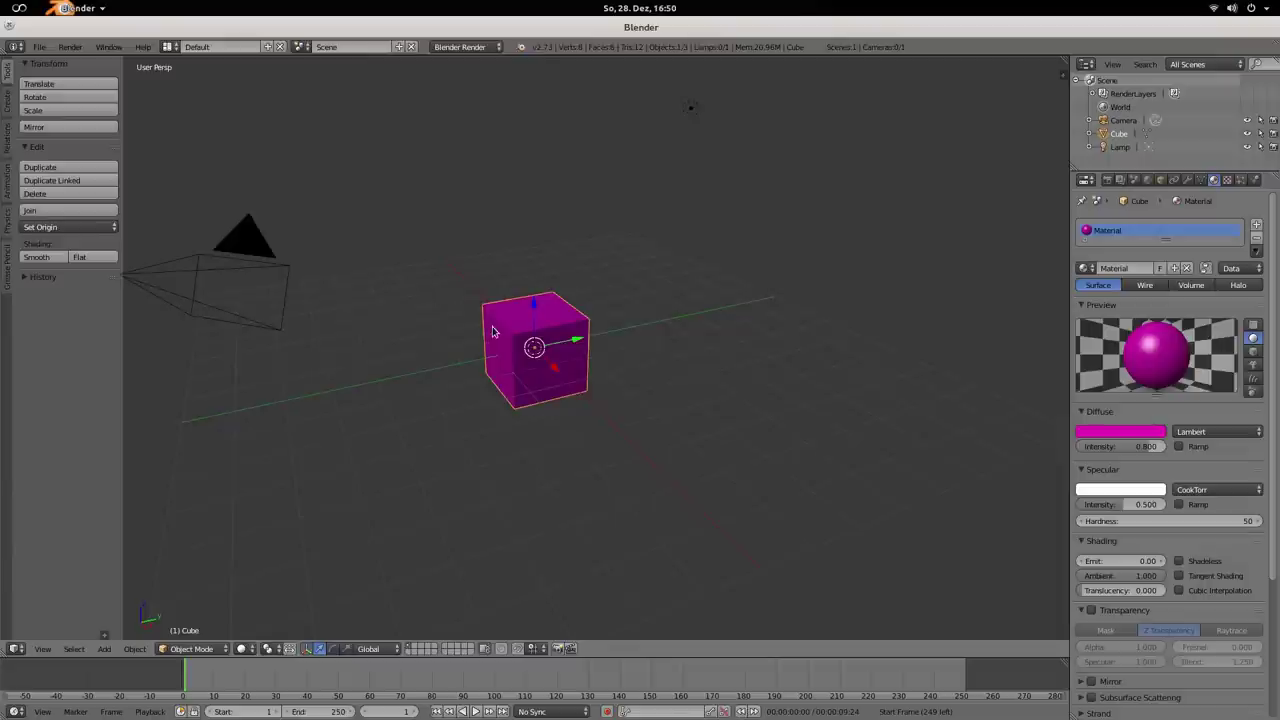
key(KP_0)
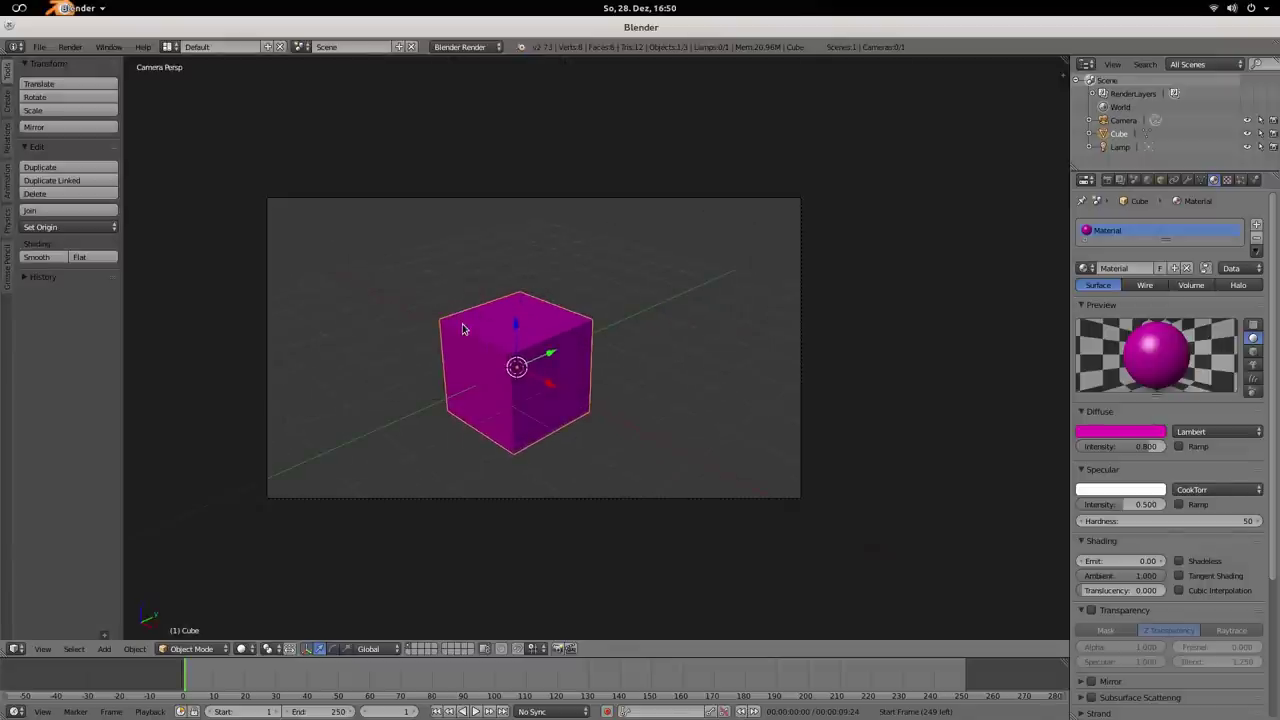
key(ctrl+b)
drag(299, 217, 641, 489)
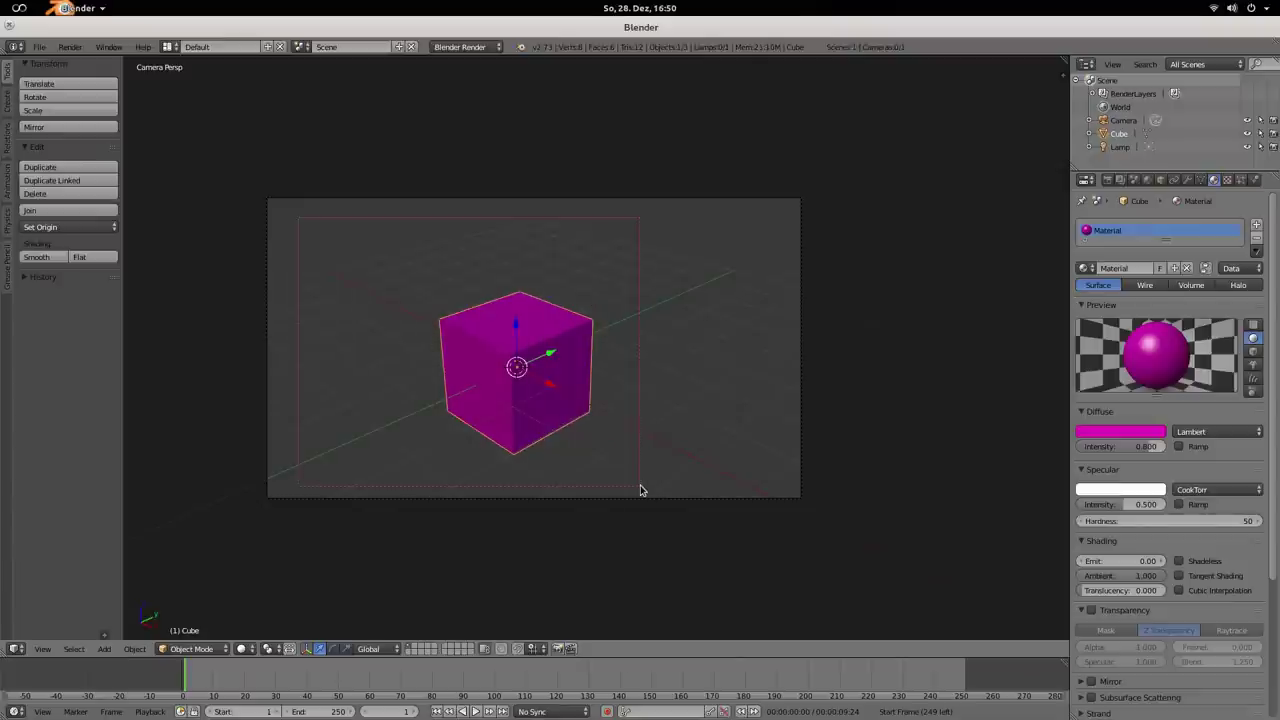
- Uncheck Border in the render Dimensions settings and re-render the full frame
click(1107, 179)
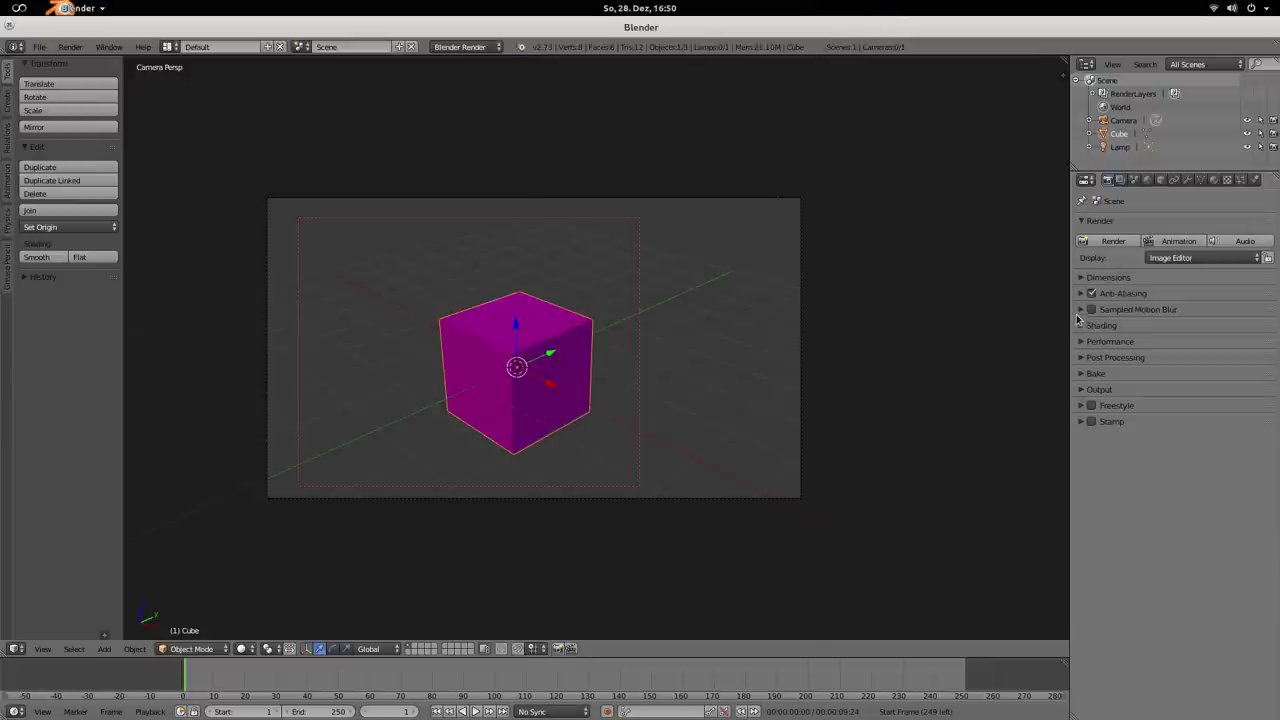
click(1084, 278)
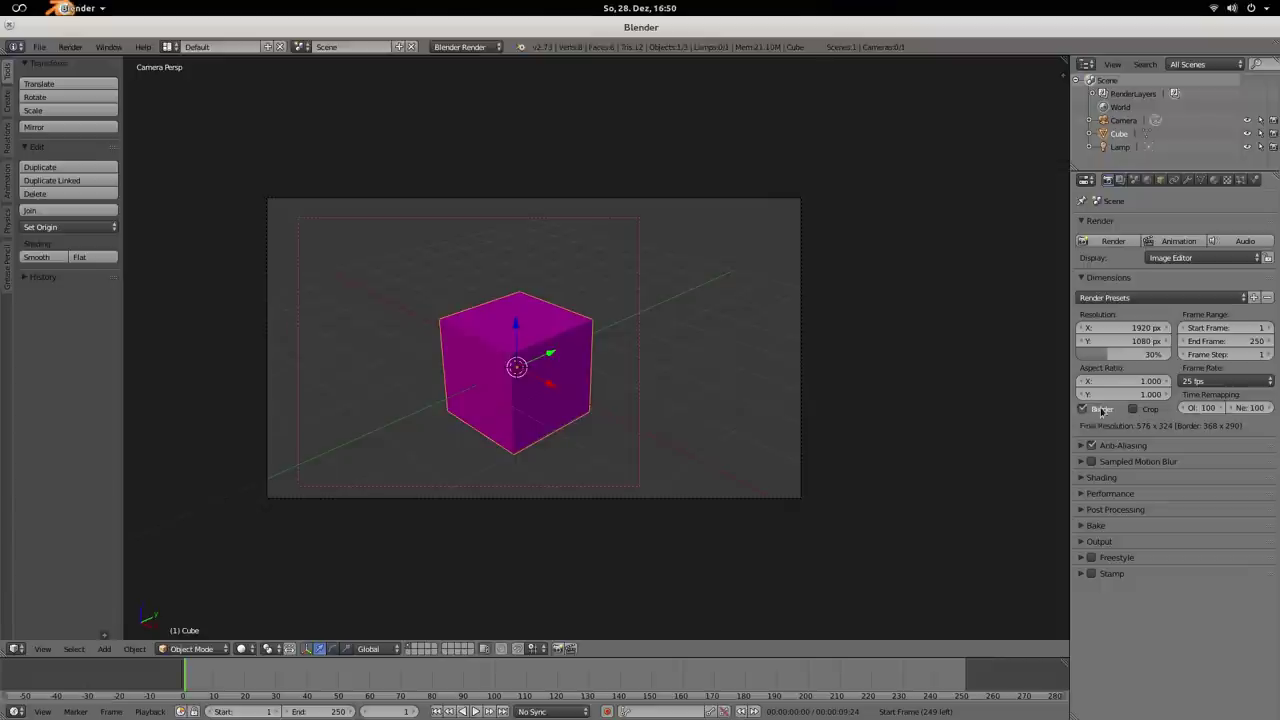
click(1089, 413)
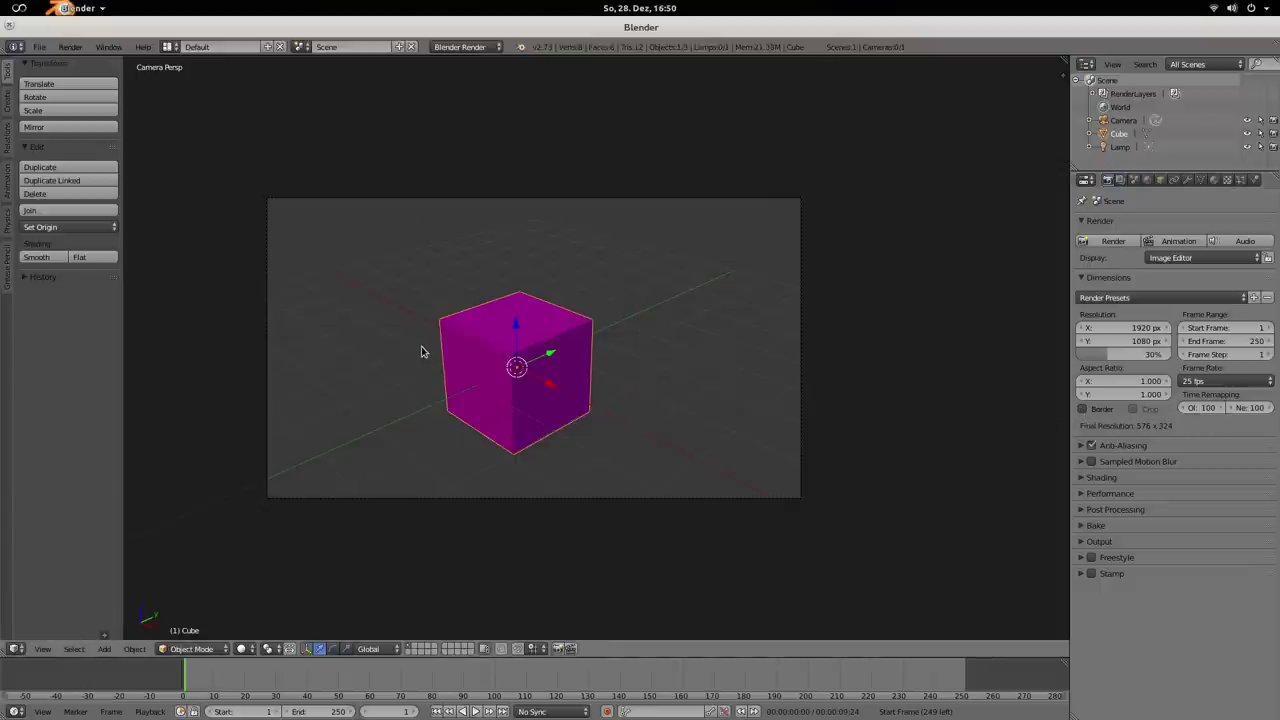
key(F12)
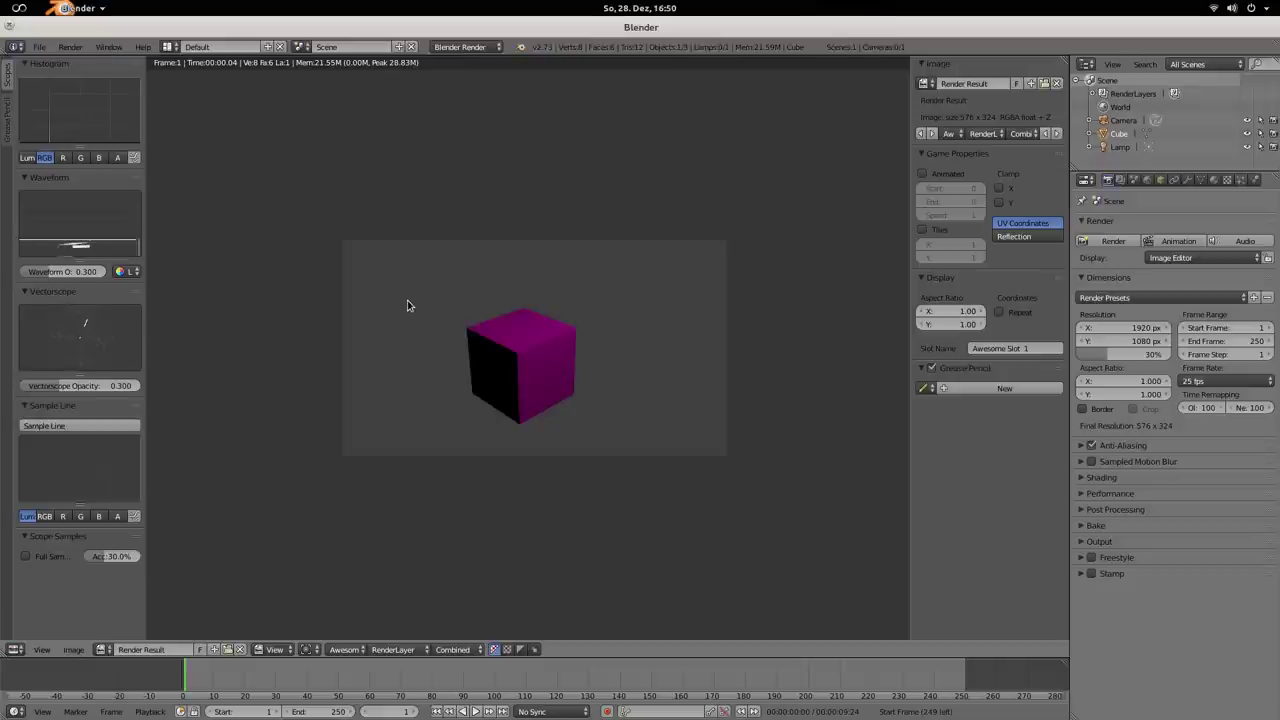
- Draw a render border around the magenta cube and re-render just that region
key(b)
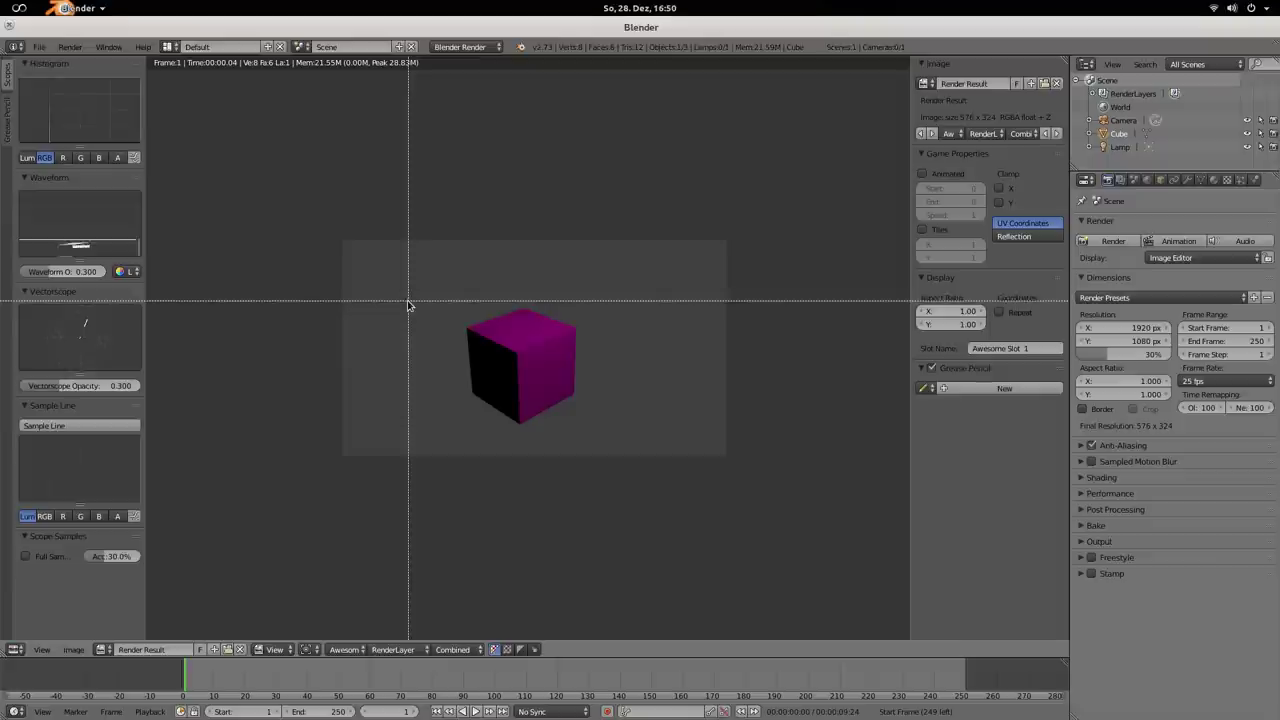
drag(367, 257, 593, 448)
key(F12)
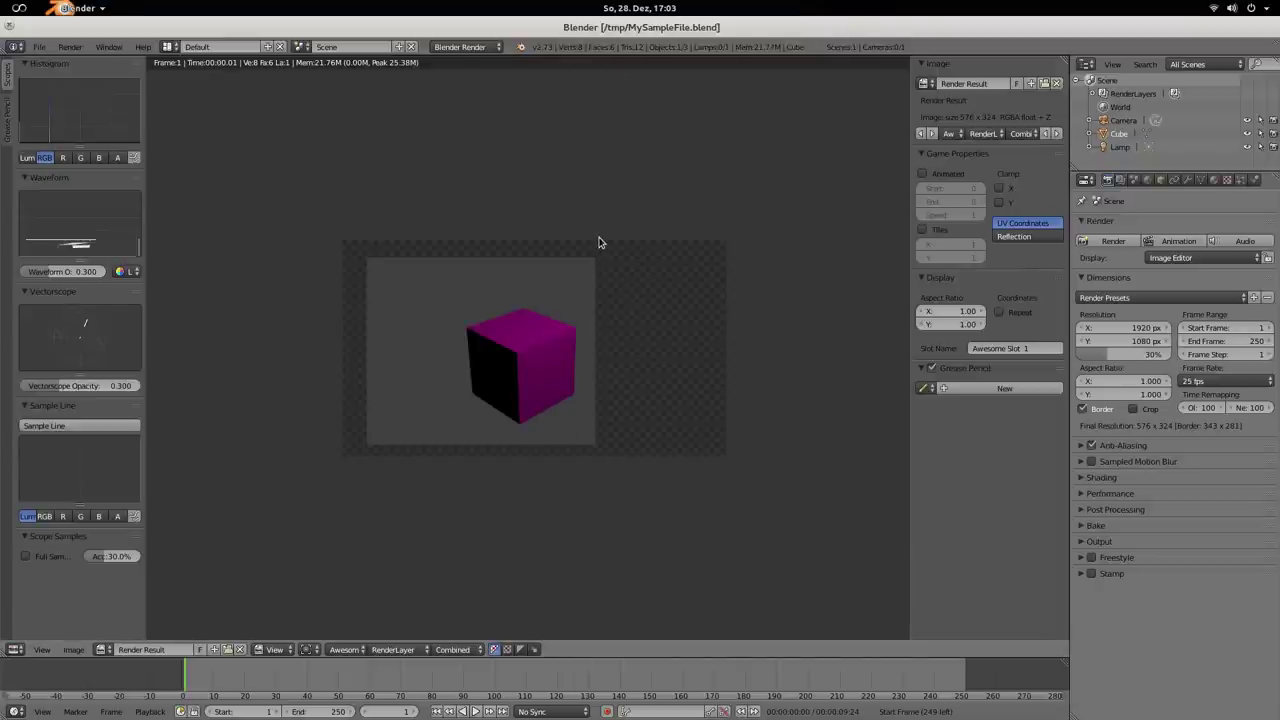
- Set the Auto Save Temporary Files timer to 1 minute in File preferences, then close preferences
key(ctrl+alt+u)
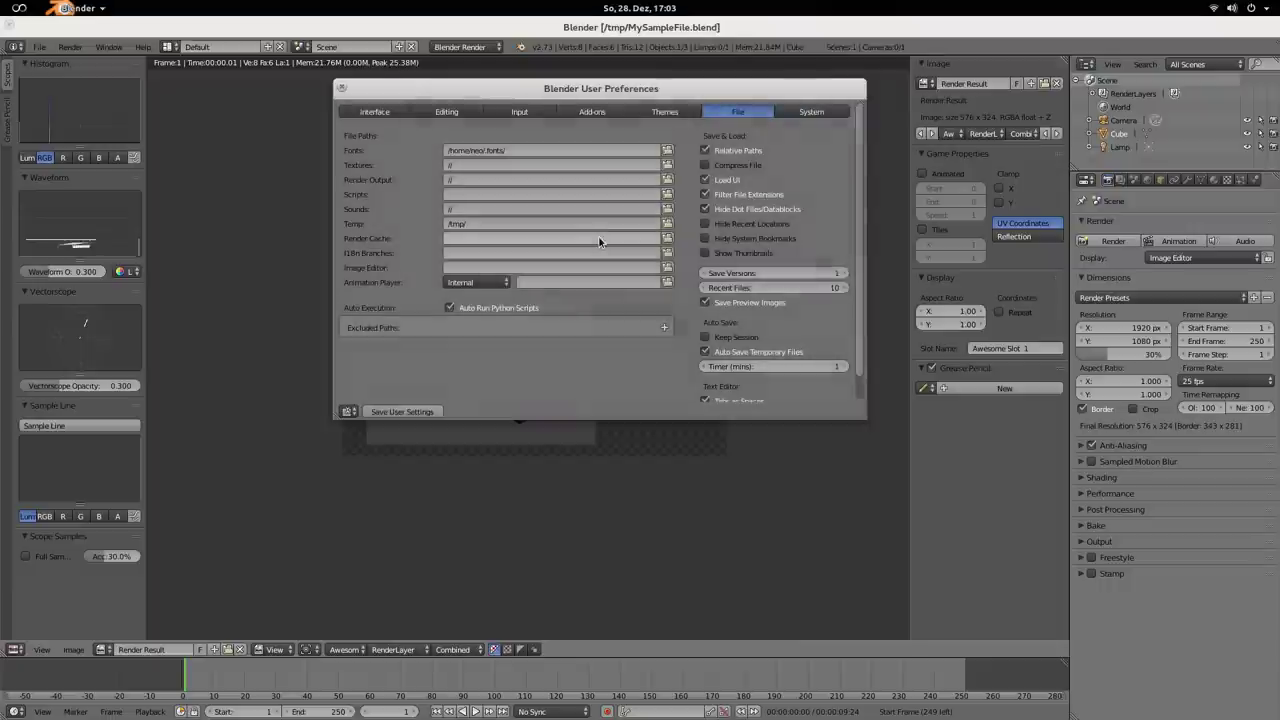
click(761, 367)
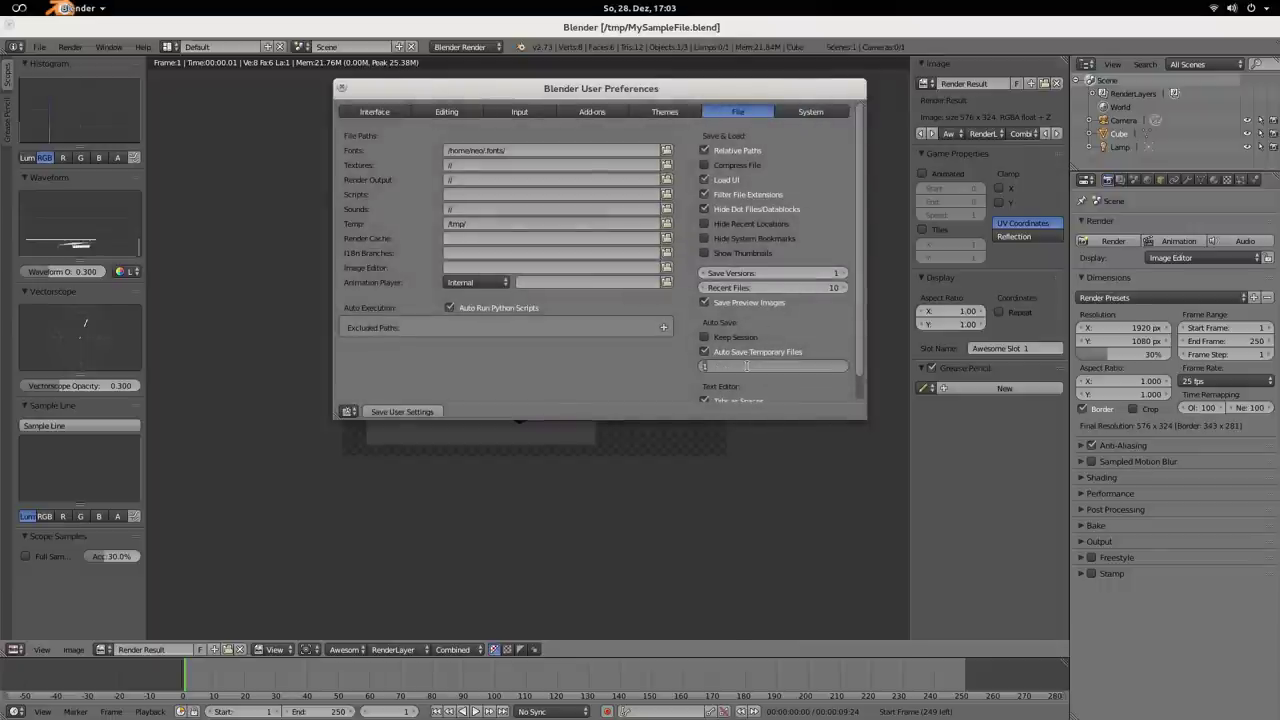
key(Return)
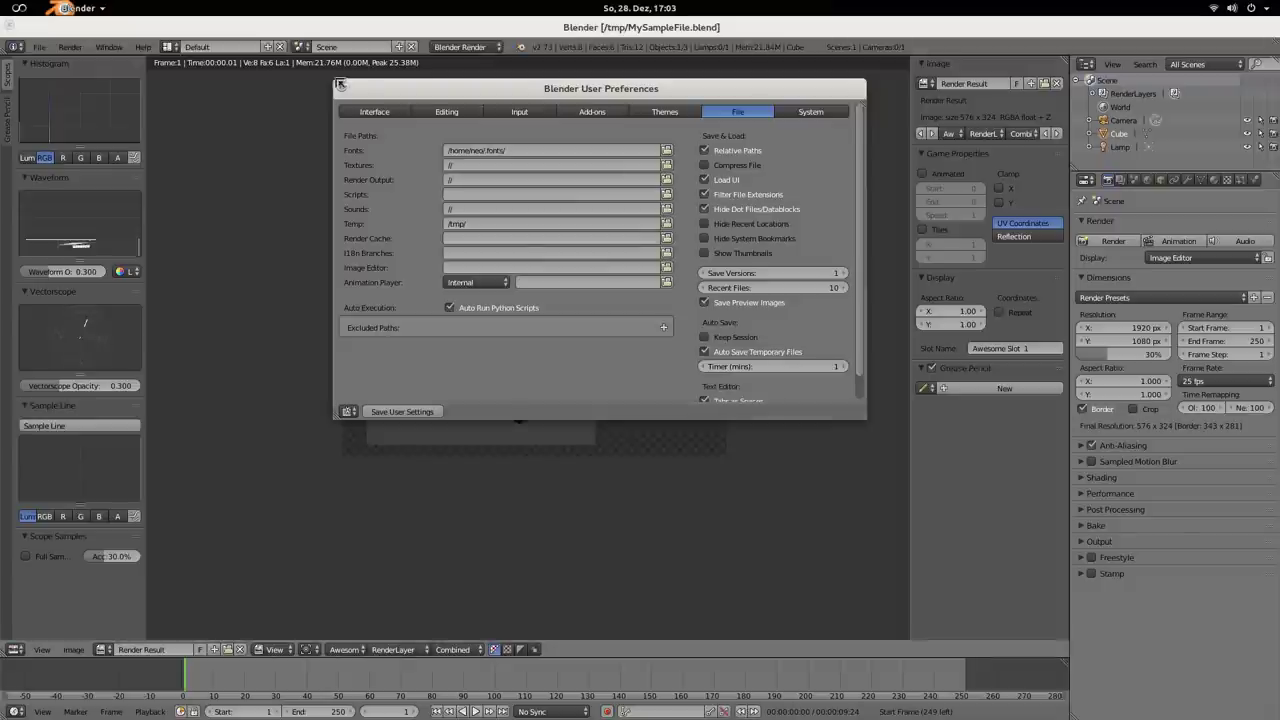
click(341, 88)
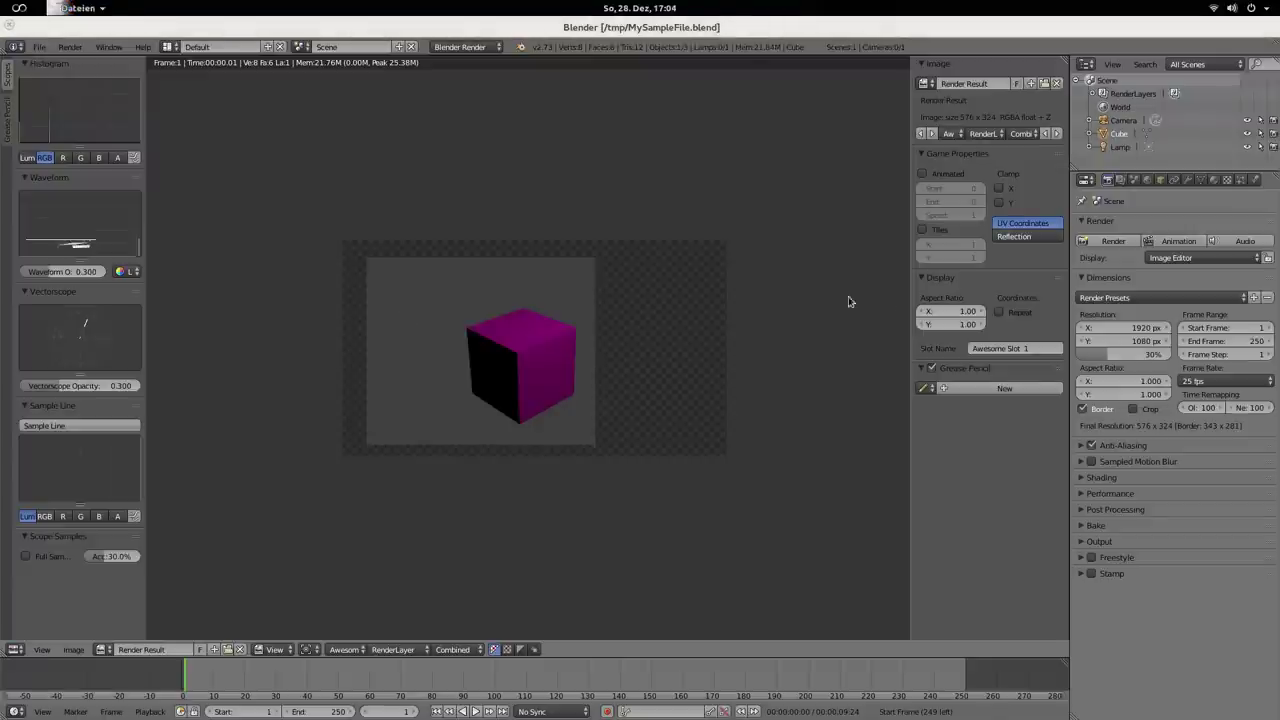
- Show MySampleFile.blend, MySampleFile-2257.blend and quit.blend in the /tmp window, then open Activities
drag(623, 126, 557, 46)
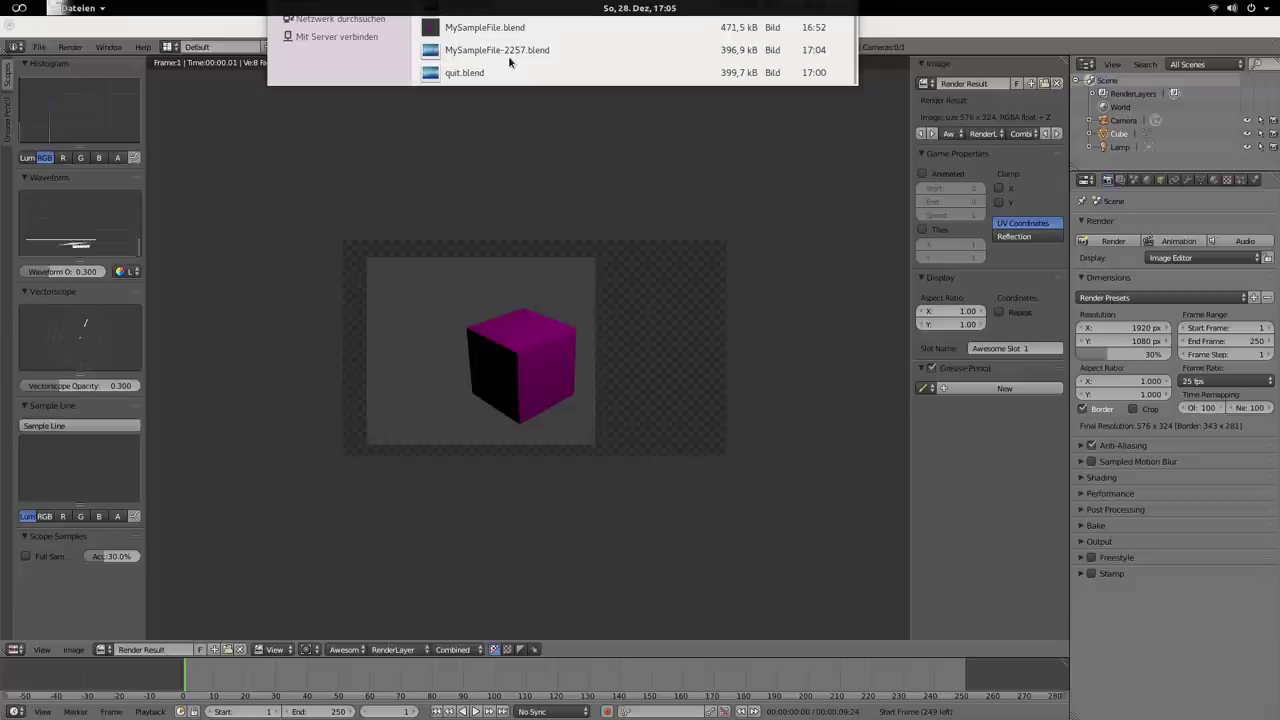
key(super)
key(super)
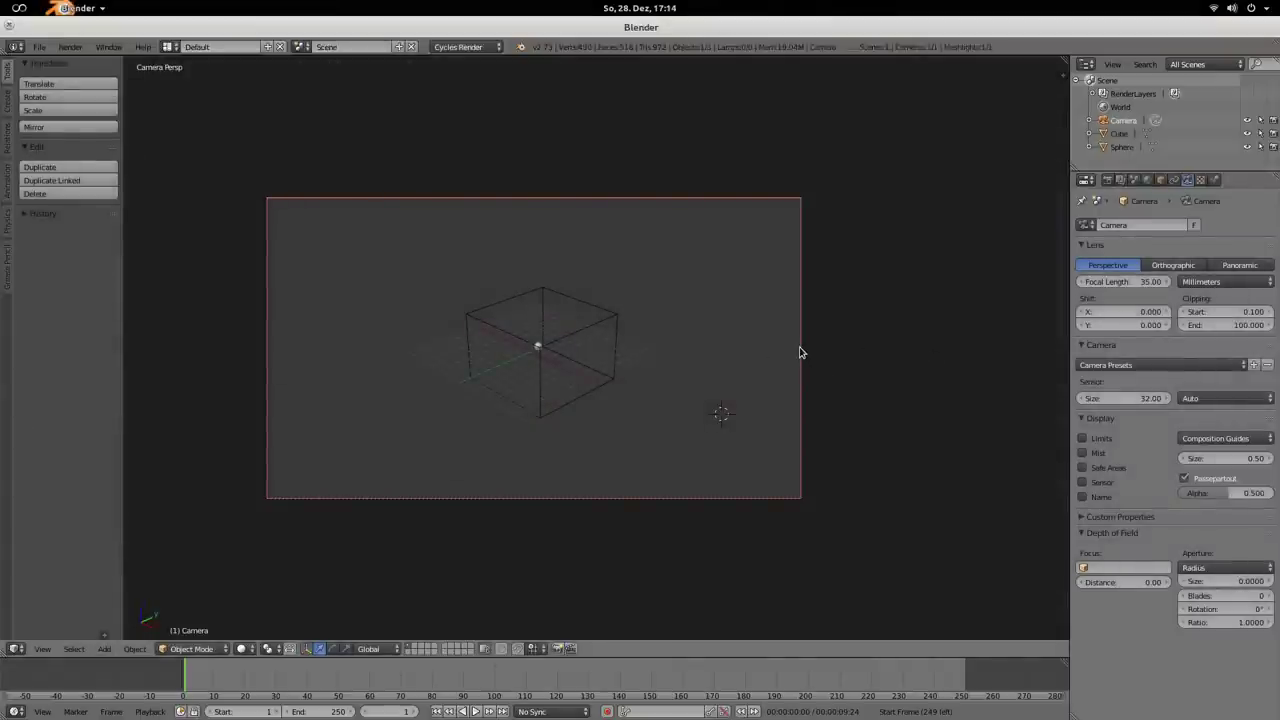
- Inspect the cube's volume material, then set the sphere's Emission Strength to 3
right_click(556, 344)
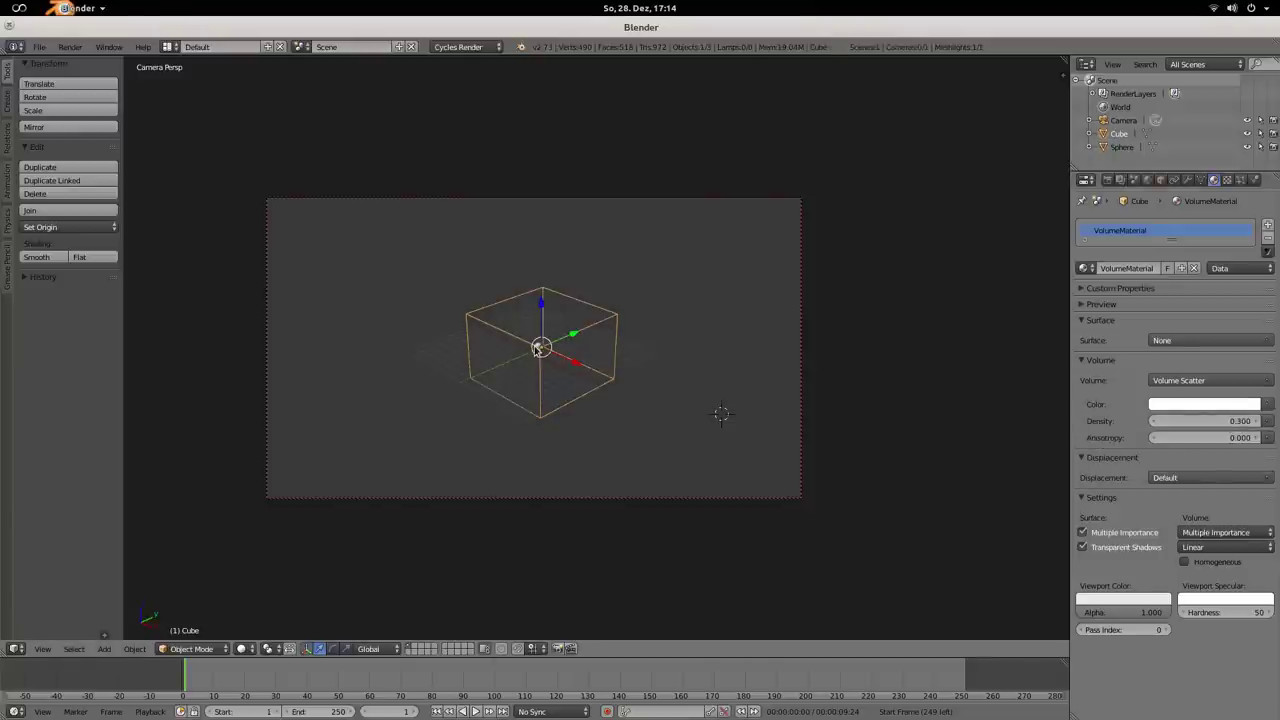
right_click(540, 347)
scroll(540, 347, up, 5)
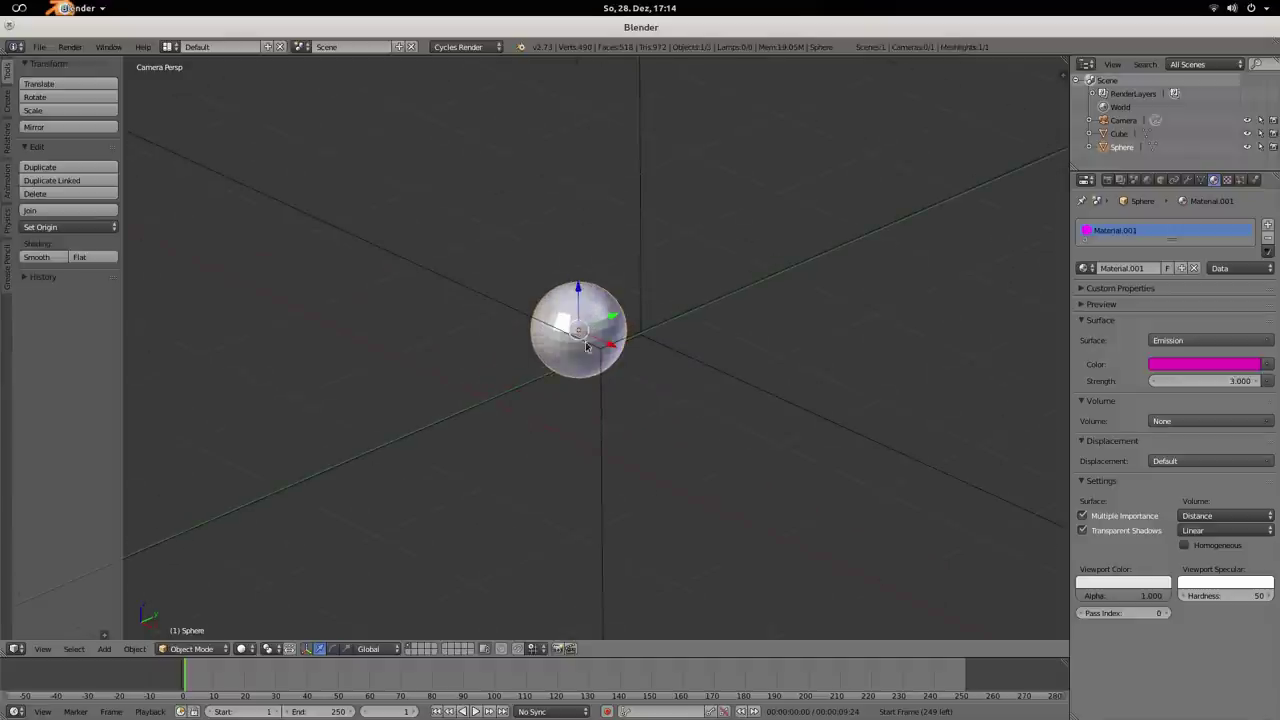
click(1233, 376)
text(3)
key(Return)
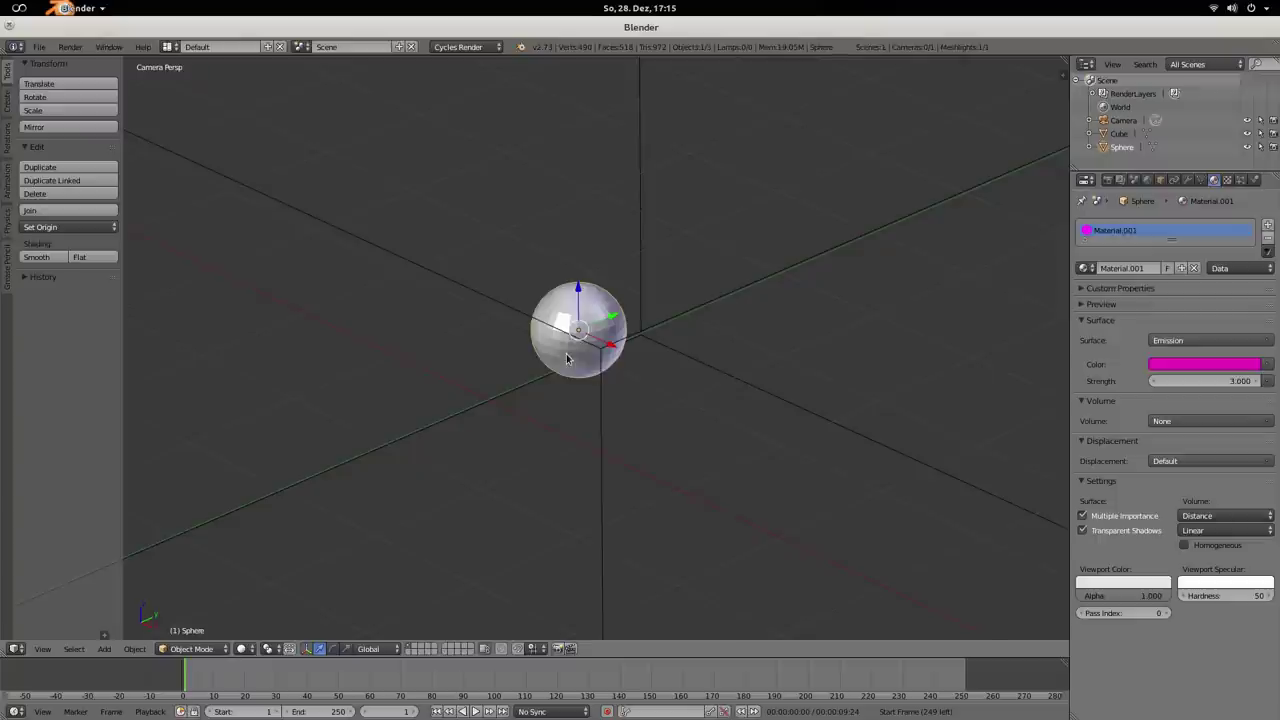
- Zoom out and switch the viewport to a live rendered Cycles preview
scroll(565, 360, down, 7)
scroll(557, 362, down, 4)
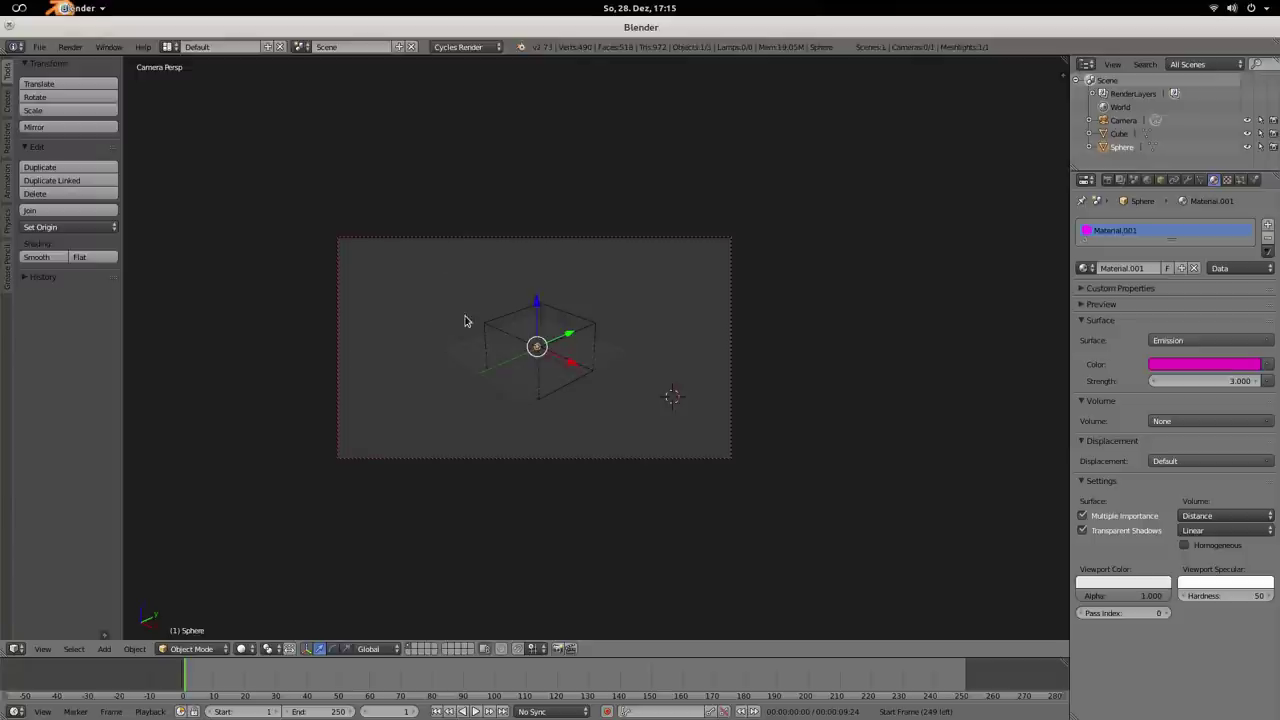
key(shift+z)
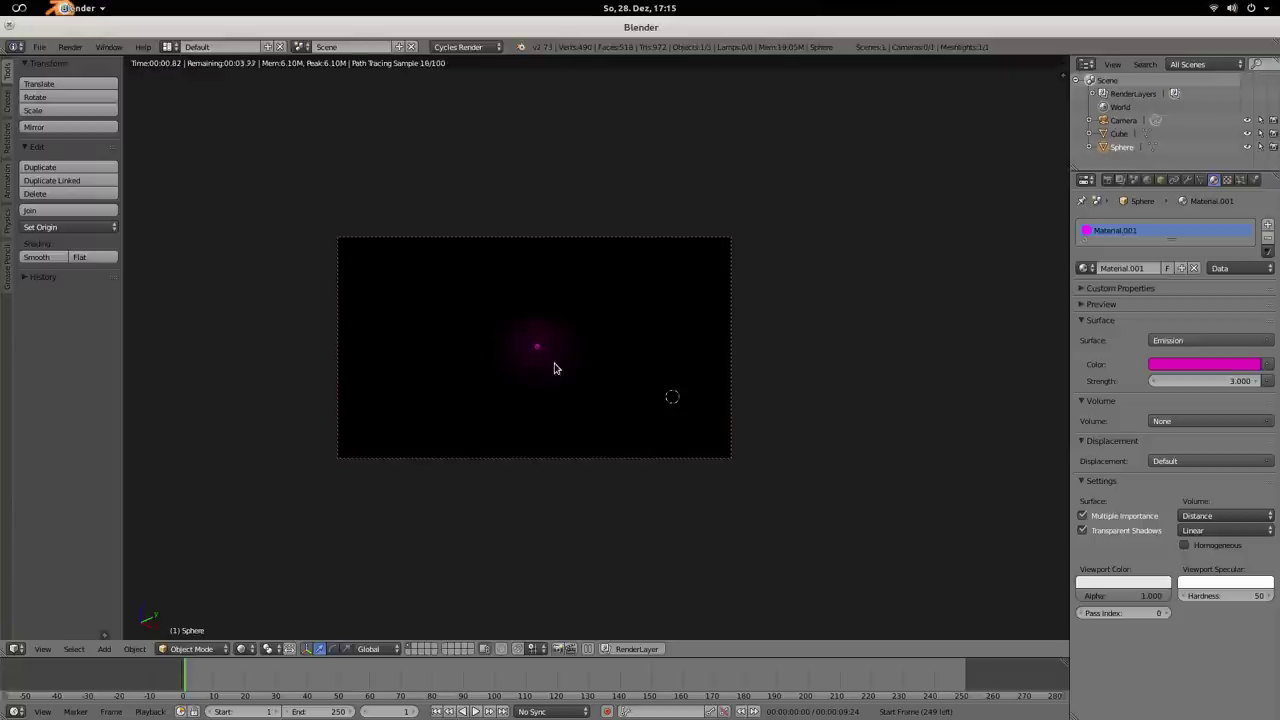
scroll(558, 302, up, 5)
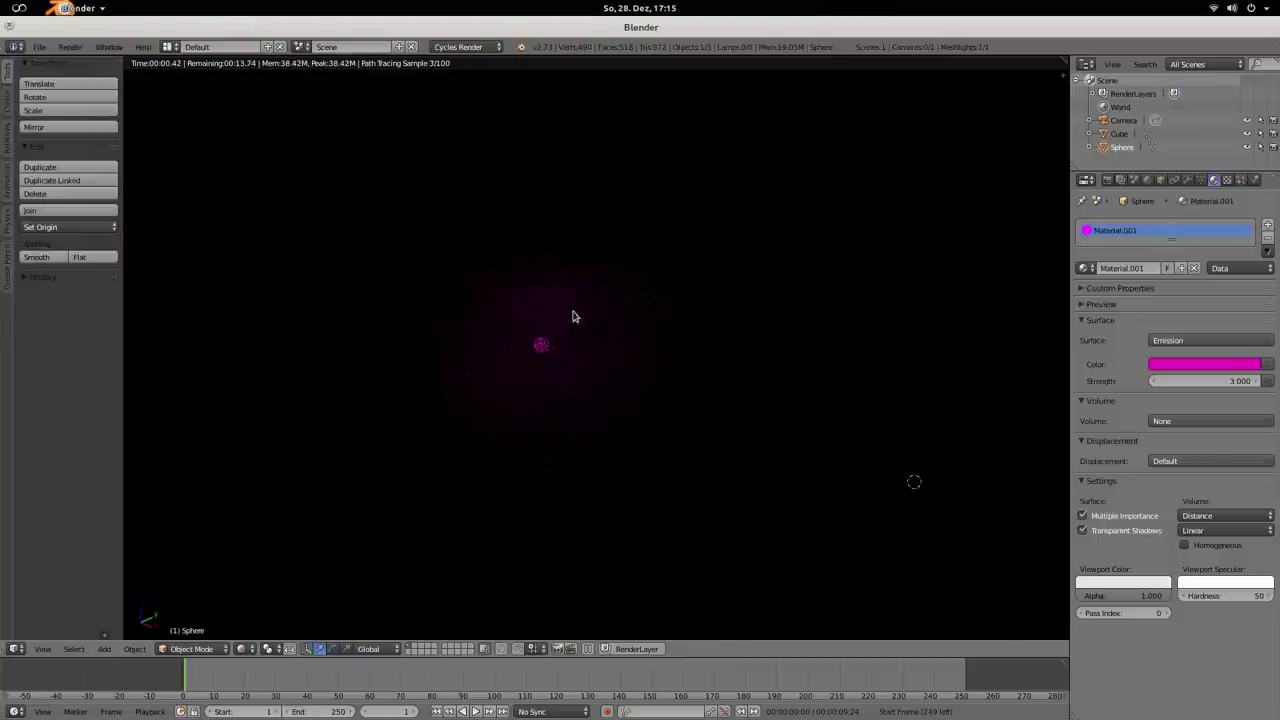
- Move the camera along its local Z axis into the volume cube near the sphere
scroll(566, 296, down, 4)
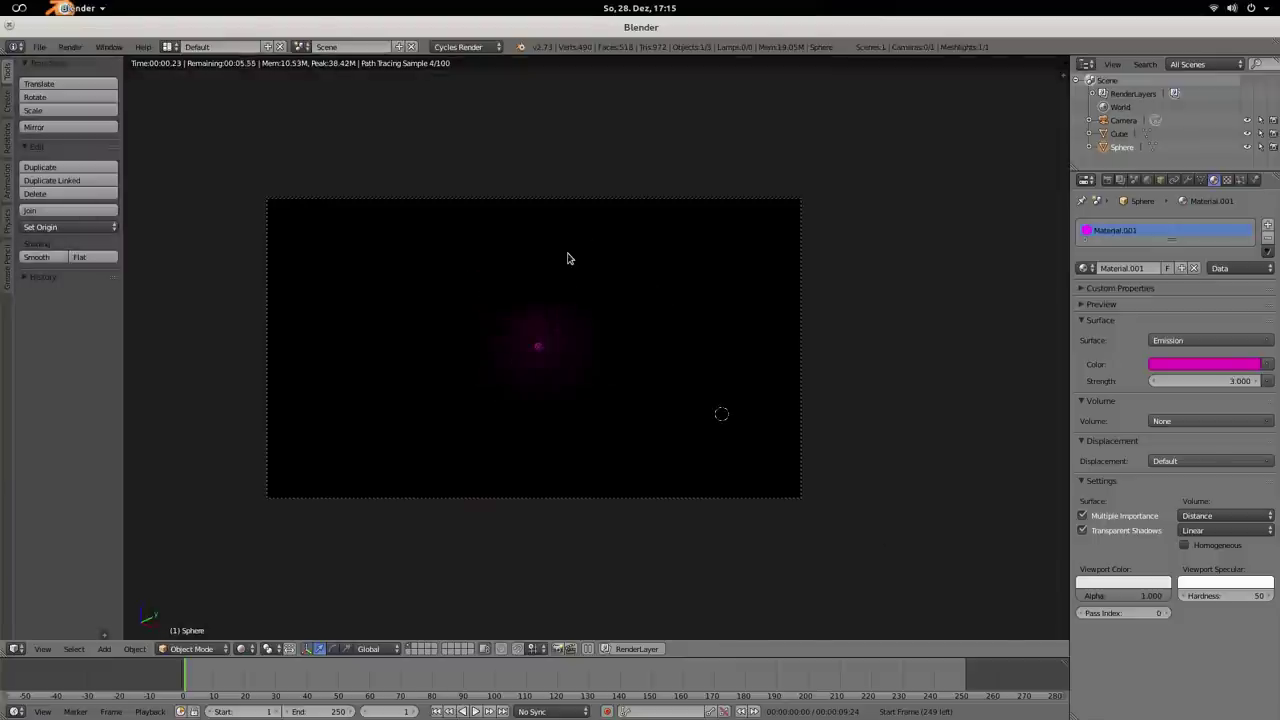
right_click(547, 208)
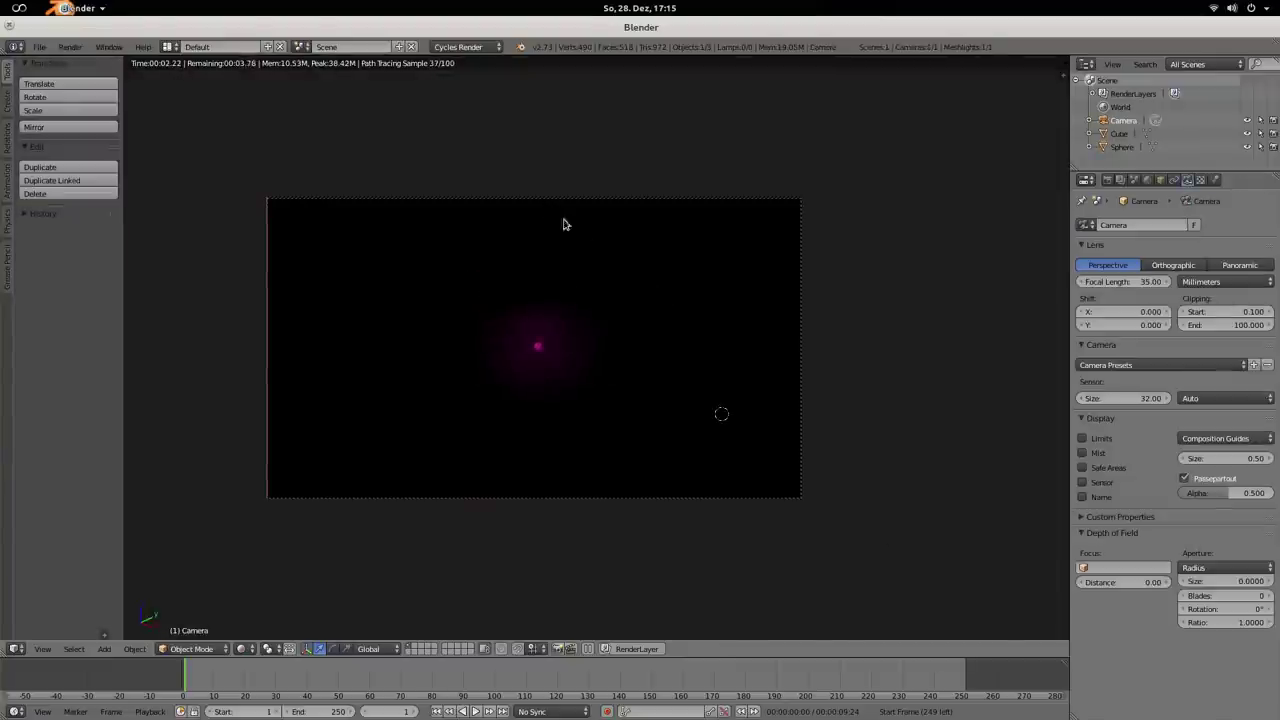
key(g)
key(z)
key(z)
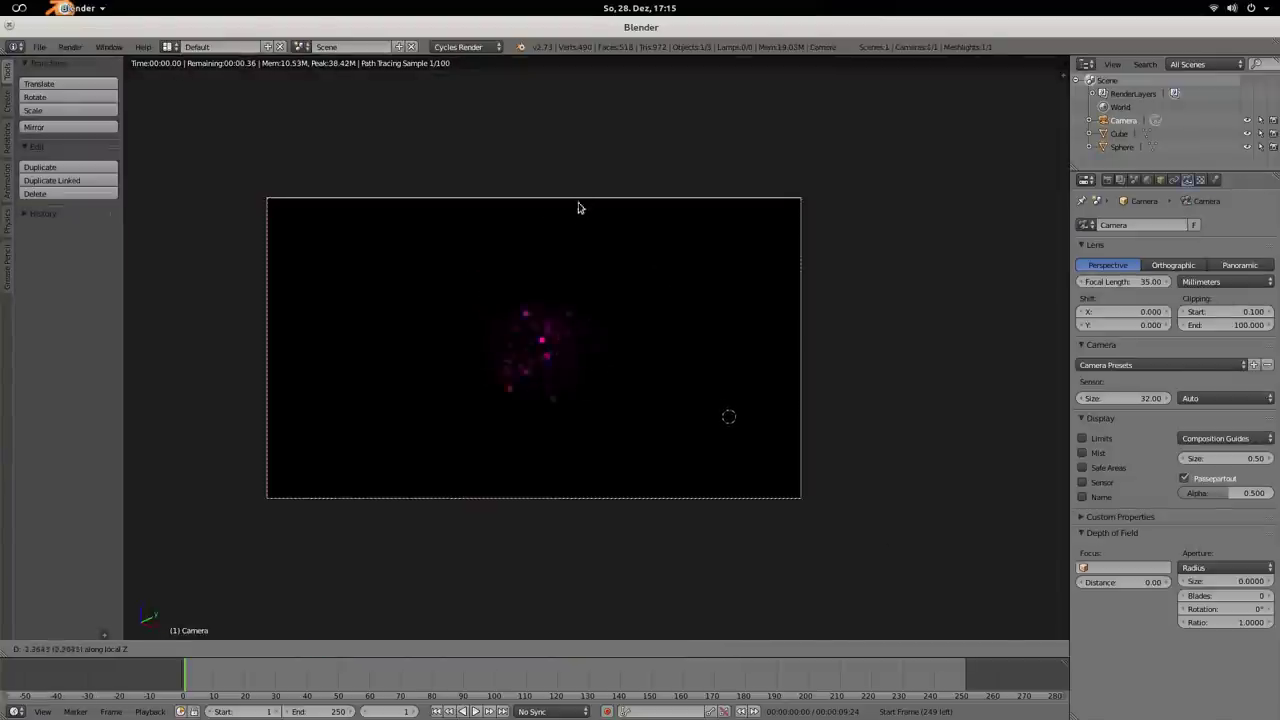
click(577, 206)
key(z)
key(g)
key(z)
key(z)
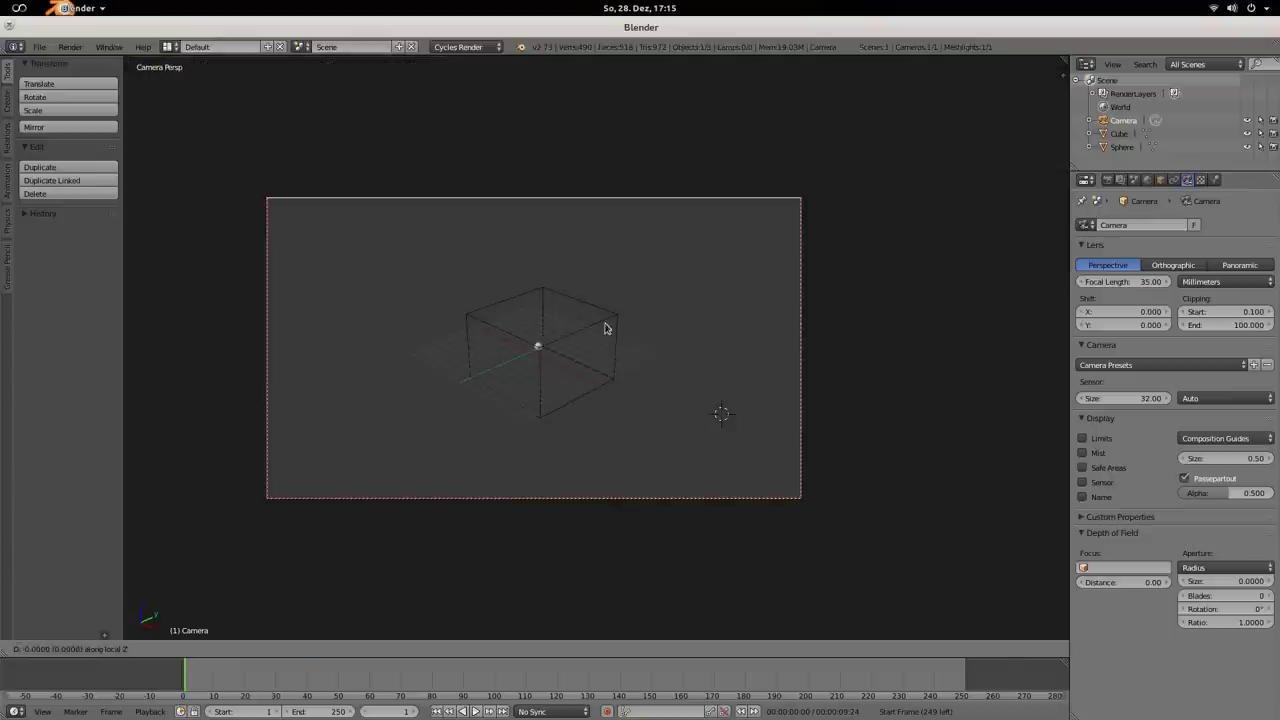
click(612, 566)
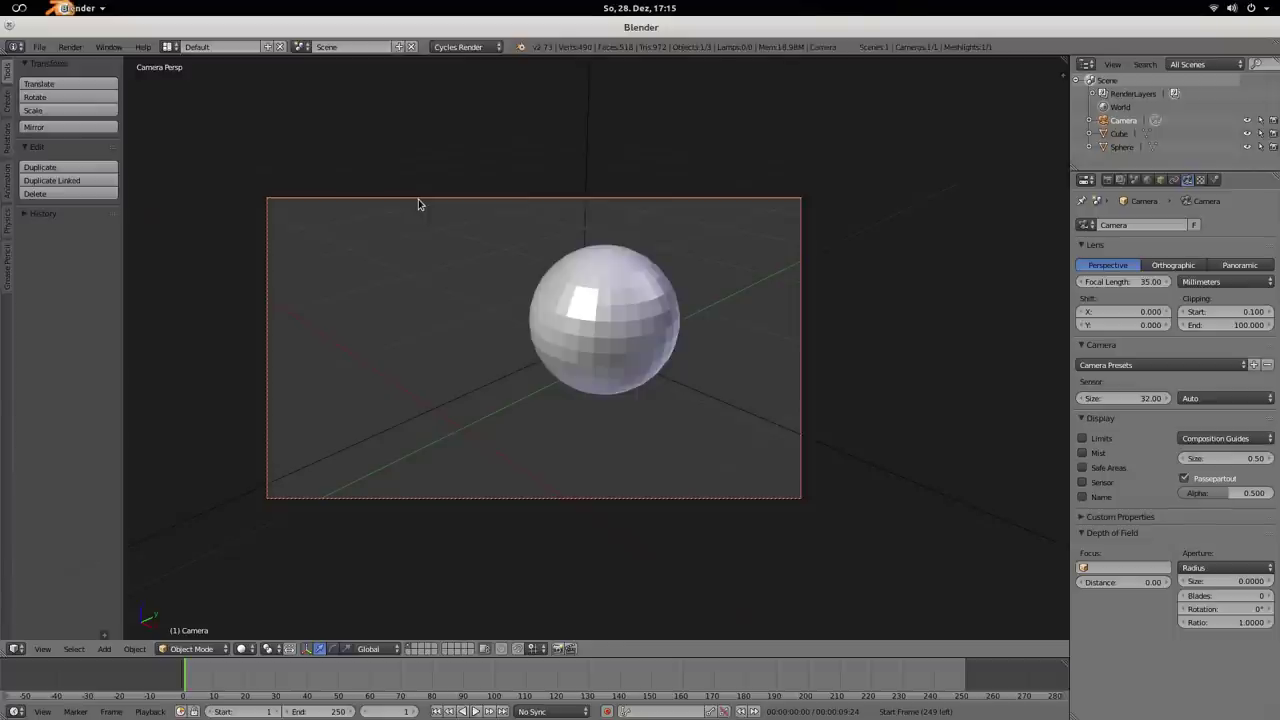
- Preview the close-up in rendered shading, then pull the camera back out of the volume
key(shift+z)
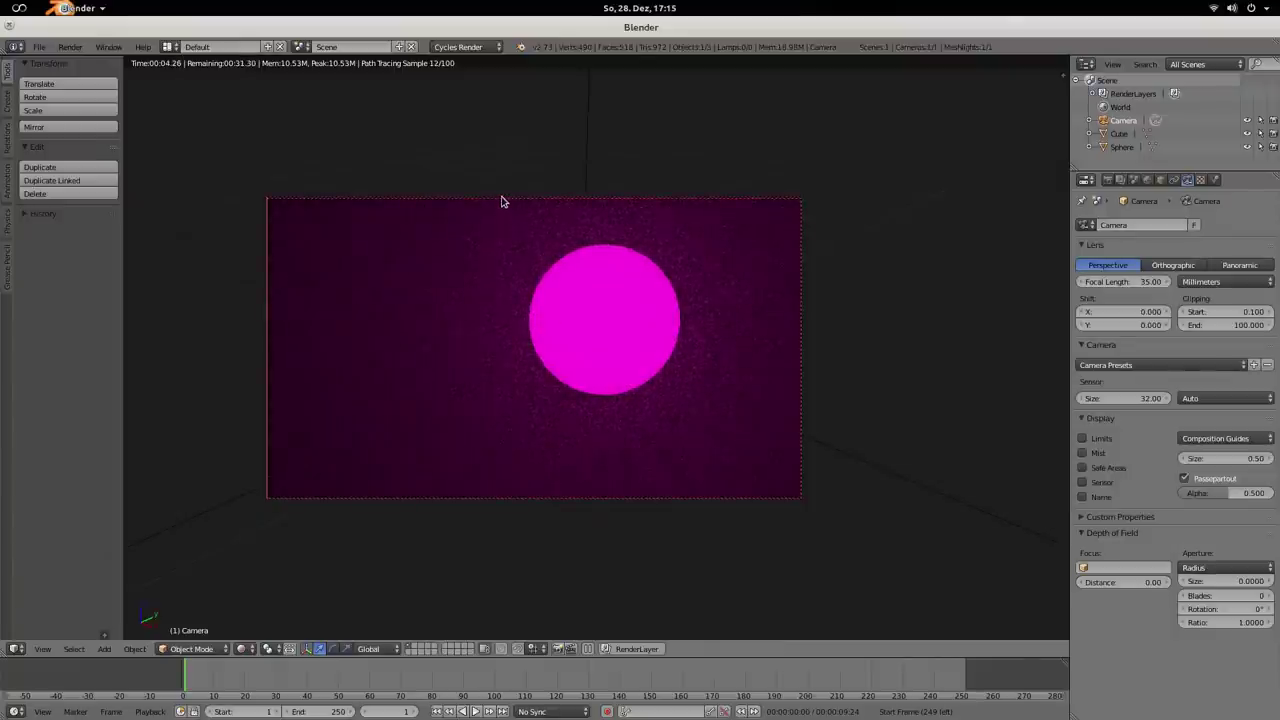
key(g)
key(z)
key(z)
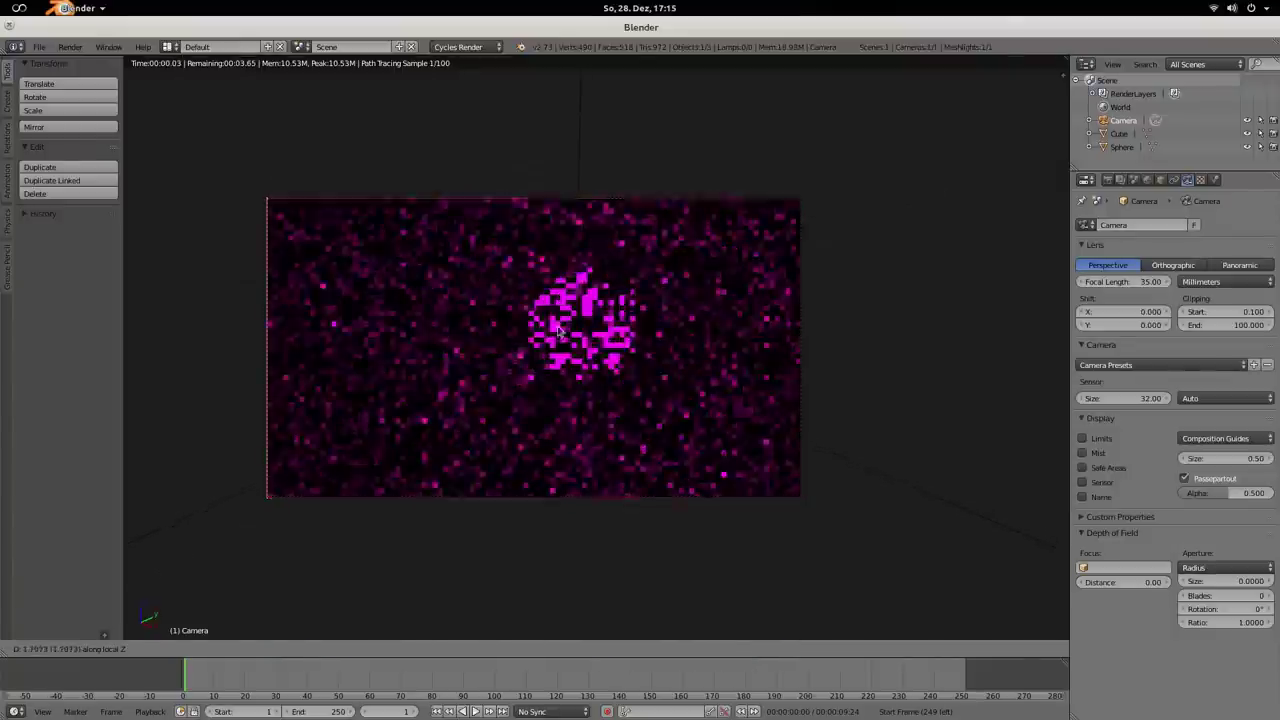
click(565, 447)
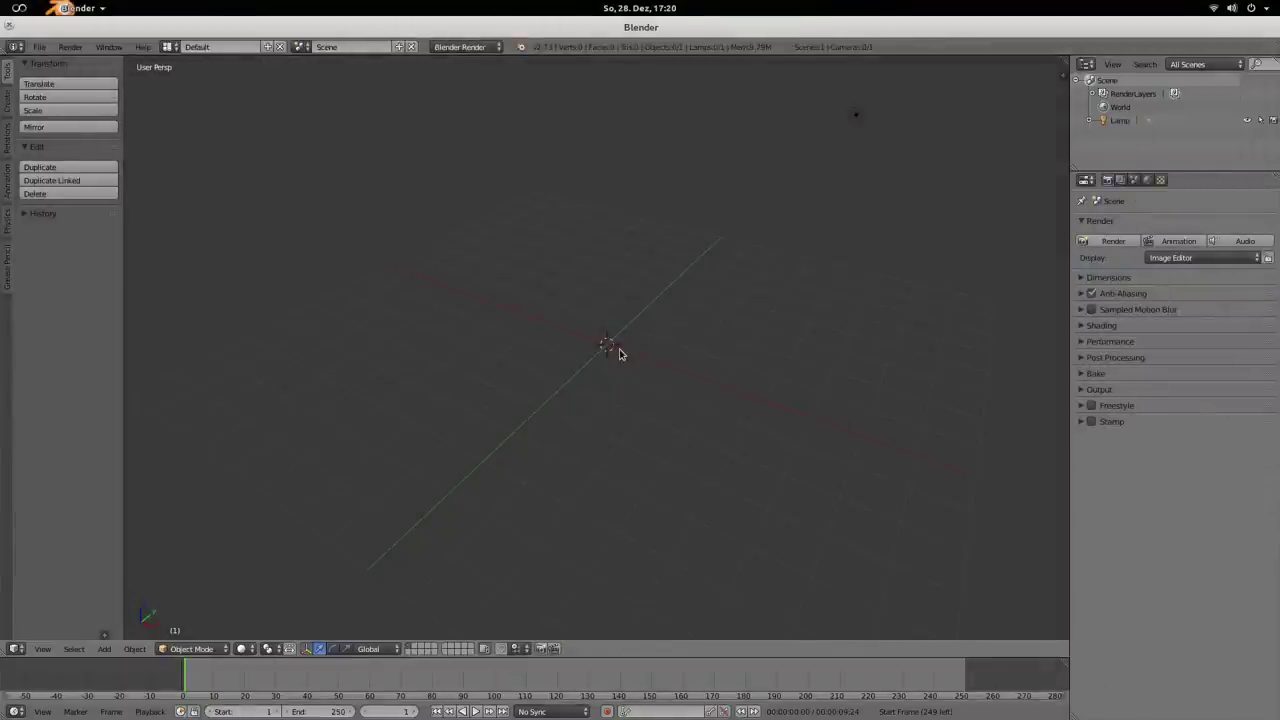
- Add a Suzanne monkey, subdivide it to about 31,658 vertices and shade it smooth
key(shift+a)
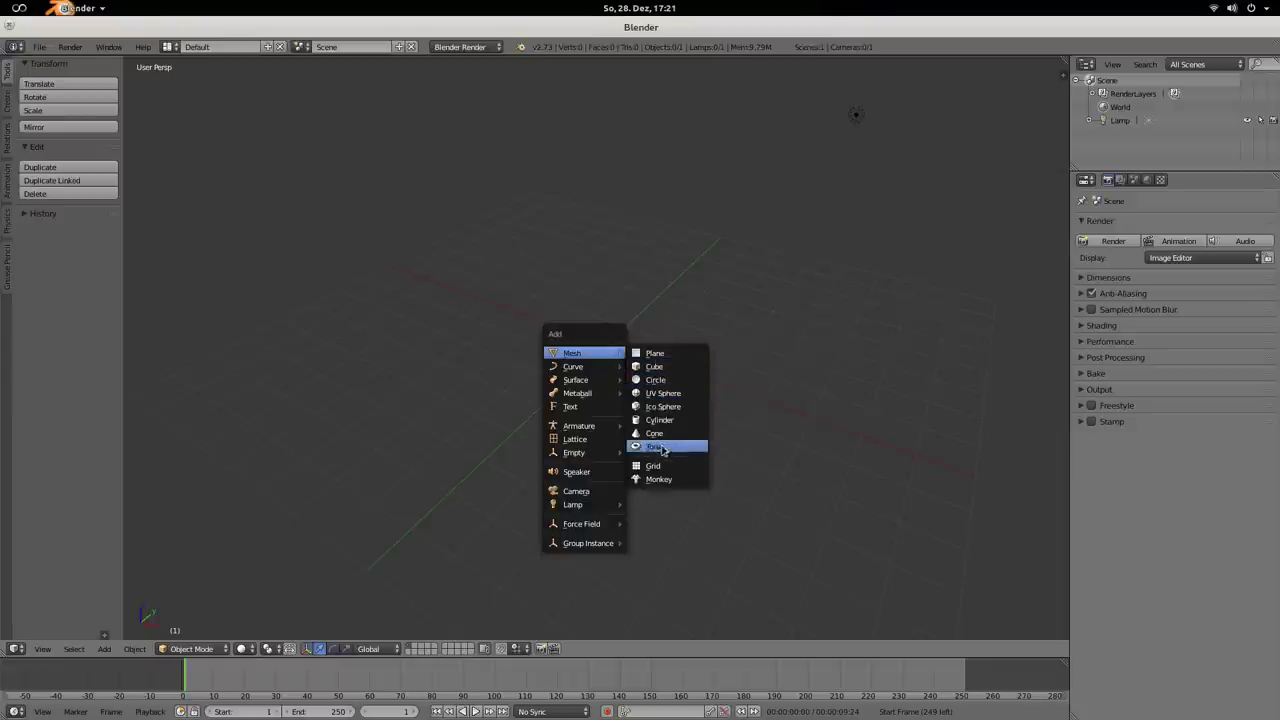
click(659, 481)
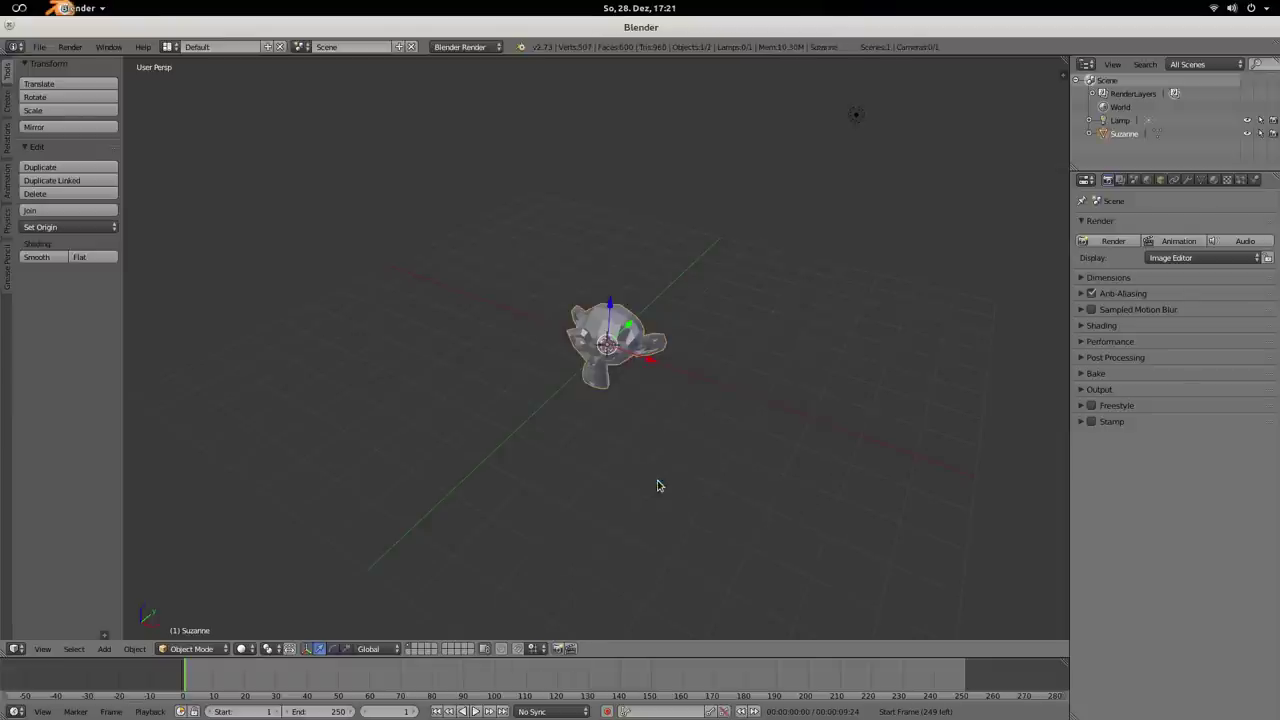
scroll(590, 395, up, 4)
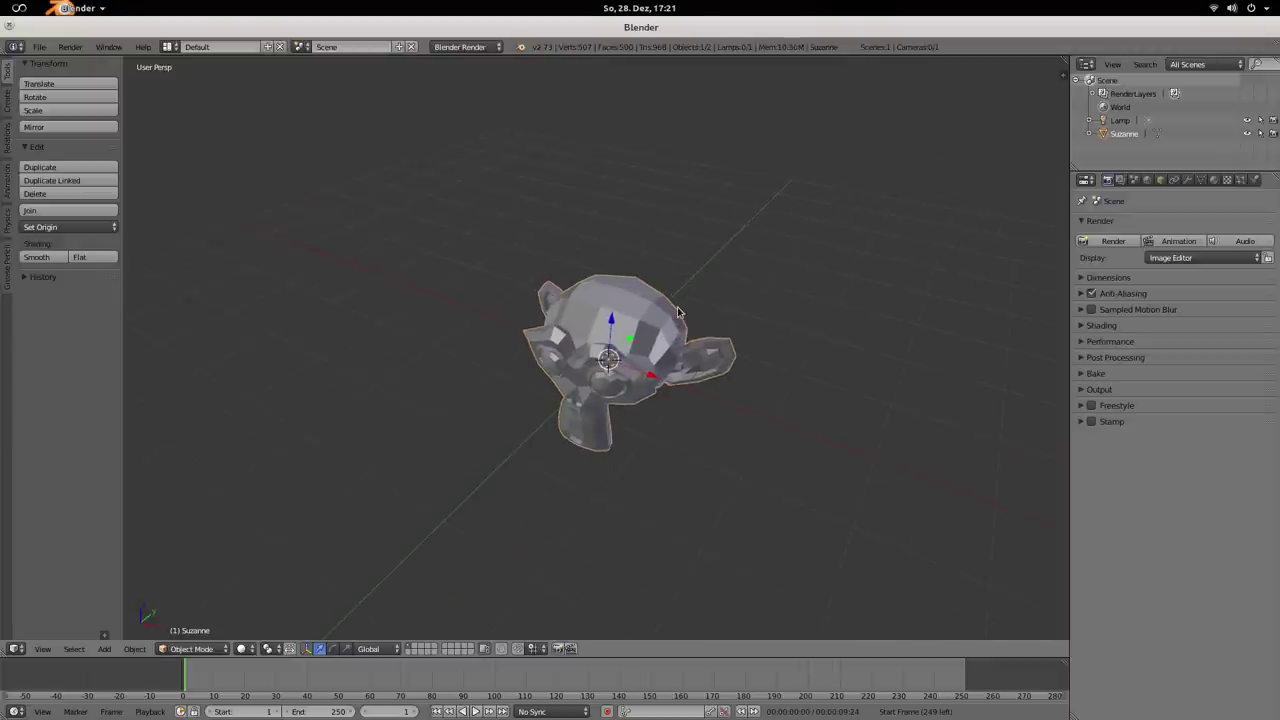
key(ctrl+3)
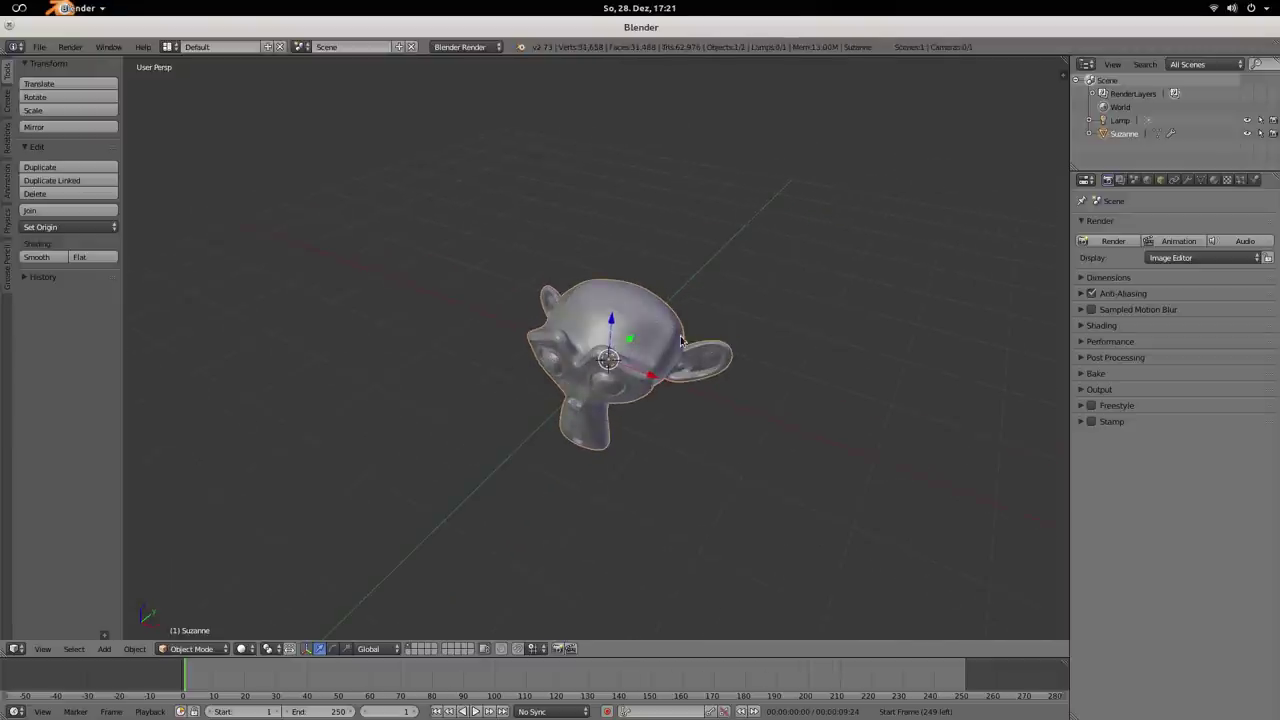
mouse_move(595, 357)
middle_down()
mouse_move(582, 310)
mouse_move(640, 345)
mouse_move(576, 362)
mouse_move(620, 355)
mouse_move(637, 367)
mouse_move(566, 414)
mouse_move(505, 376)
mouse_move(493, 413)
middle_up()
click(36, 257)
scroll(610, 360, up, 3)
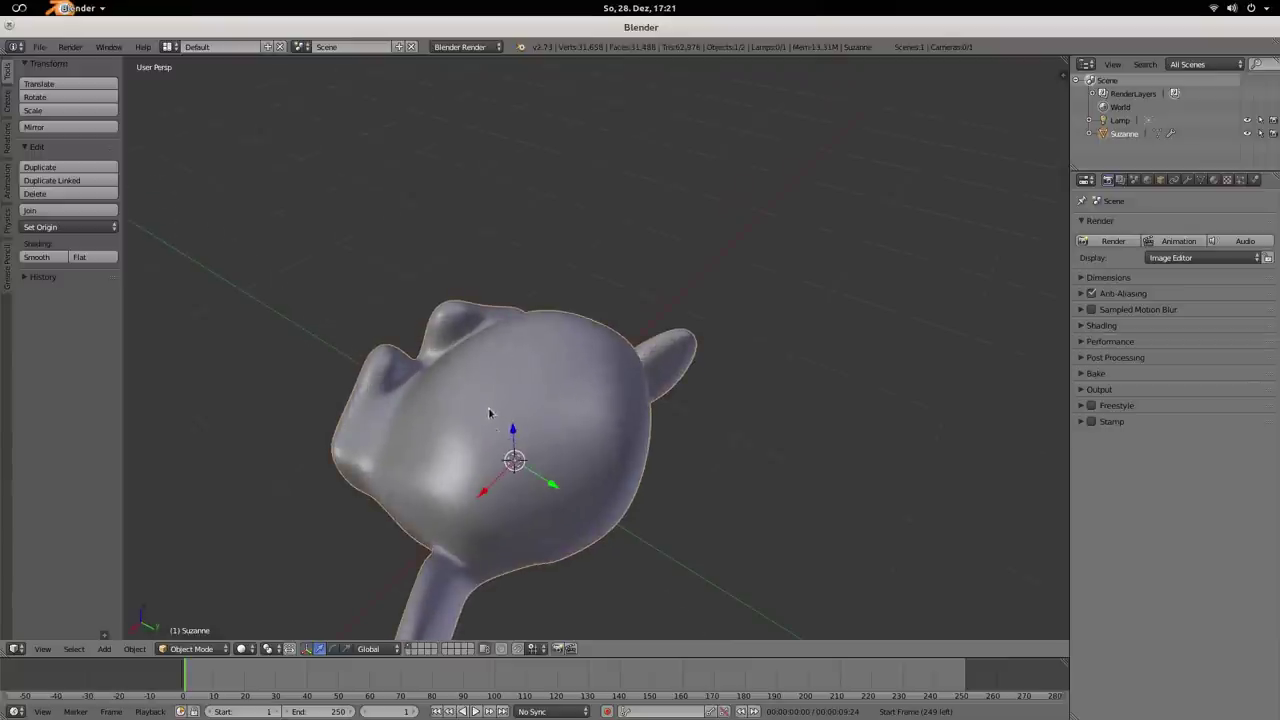
- Give Suzanne a new material and vary its specular intensity, settling around 0.811
click(1213, 180)
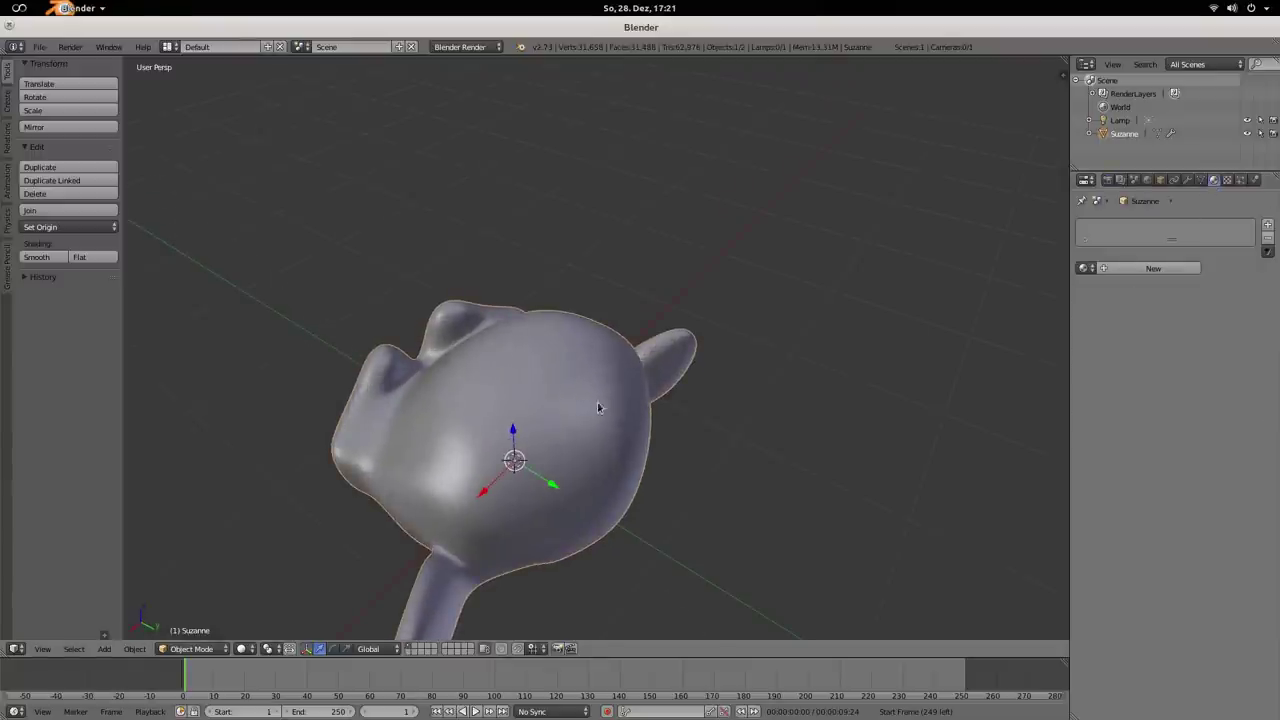
click(1153, 268)
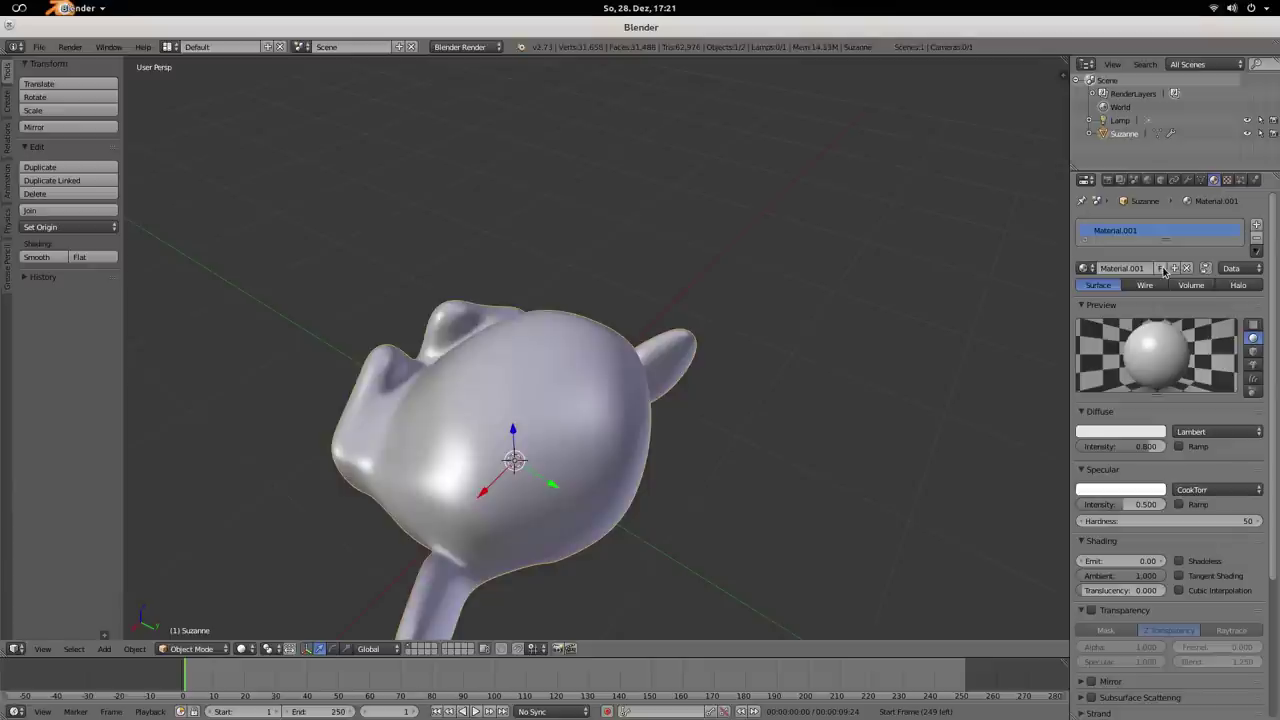
scroll(734, 437, down, 1)
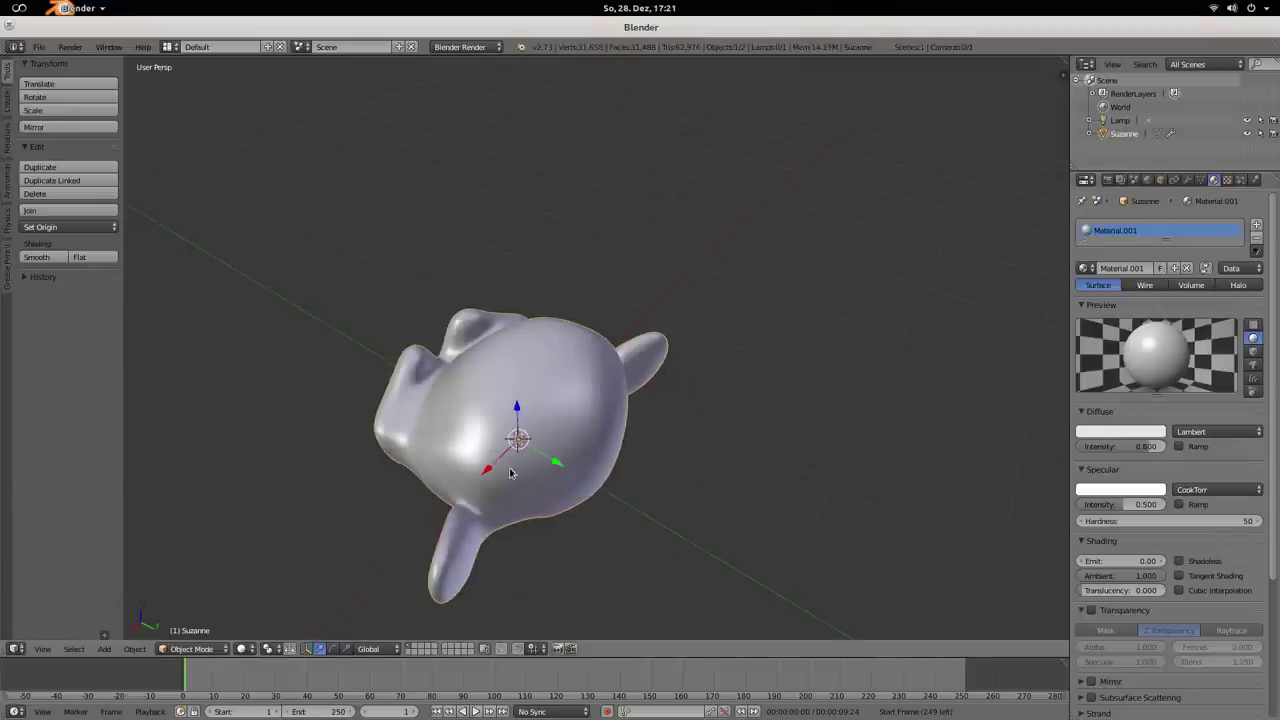
mouse_move(570, 458)
middle_down()
mouse_move(590, 440)
mouse_move(566, 447)
middle_up()
right_click(566, 447)
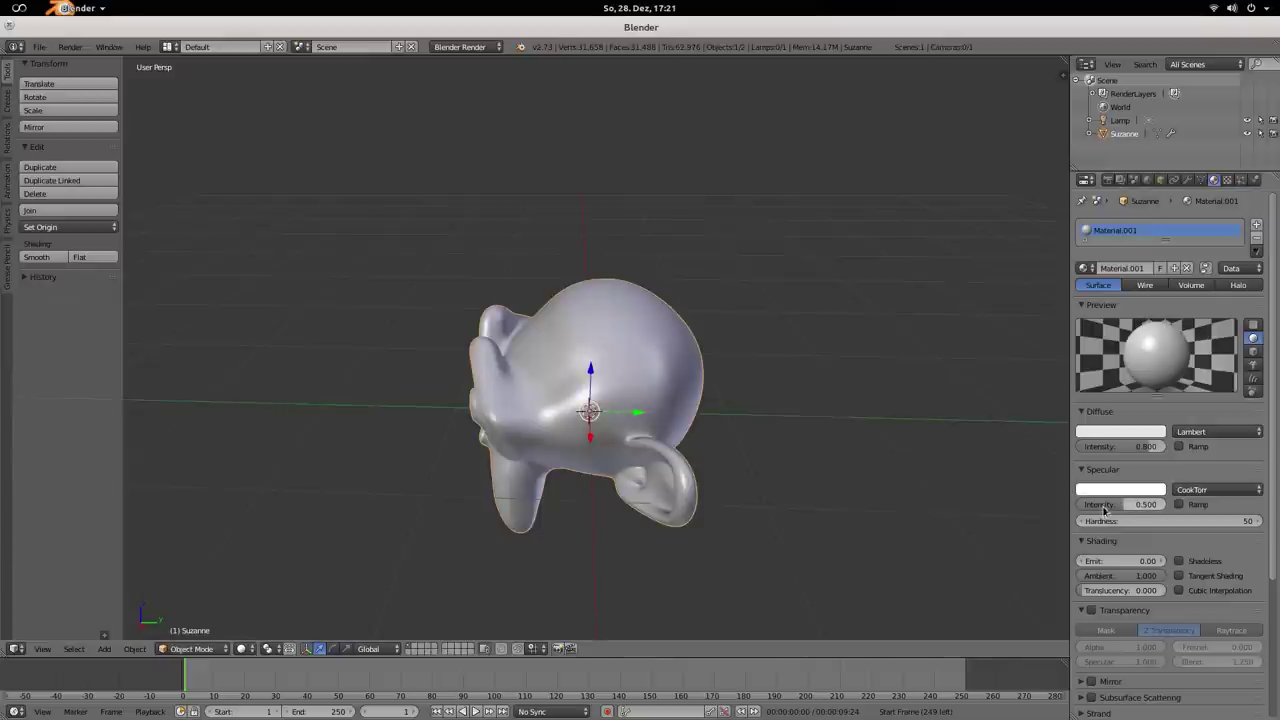
drag(1120, 504, 1190, 504)
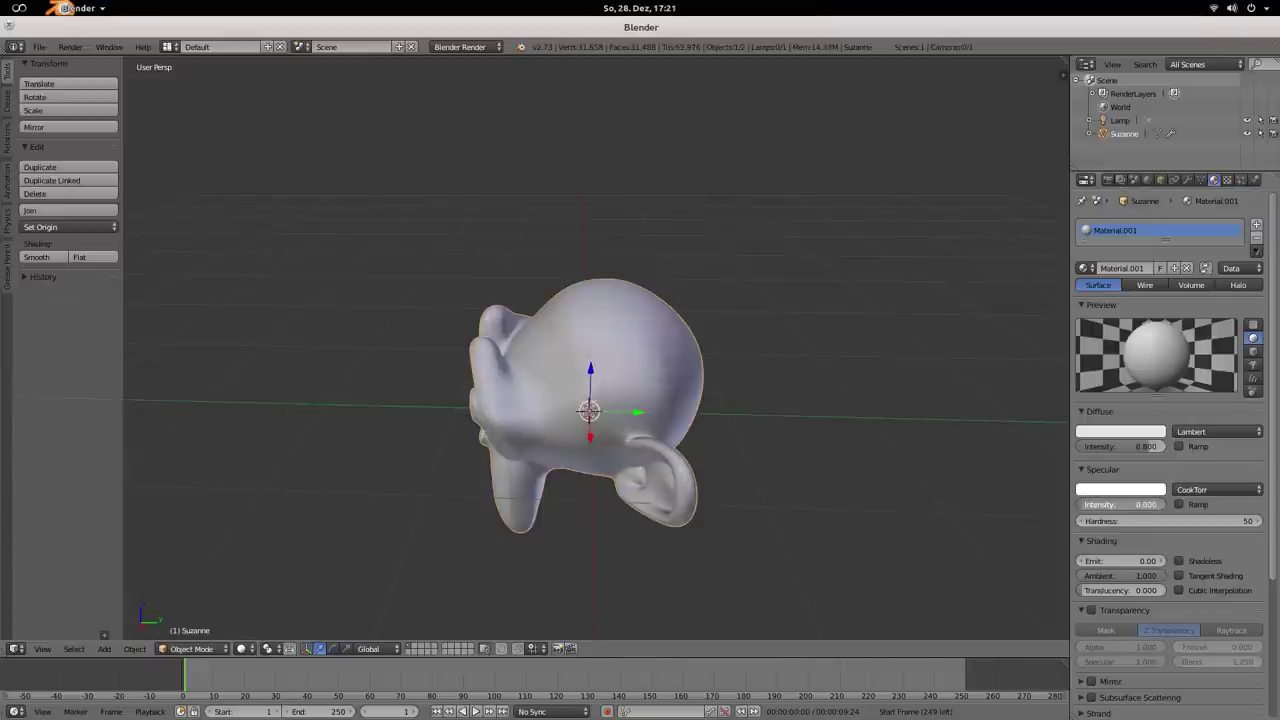
mouse_move(1120, 504)
mouse_down()
mouse_move(1180, 504)
mouse_move(1120, 504)
mouse_up()
middle_drag(424, 485, 577, 399)
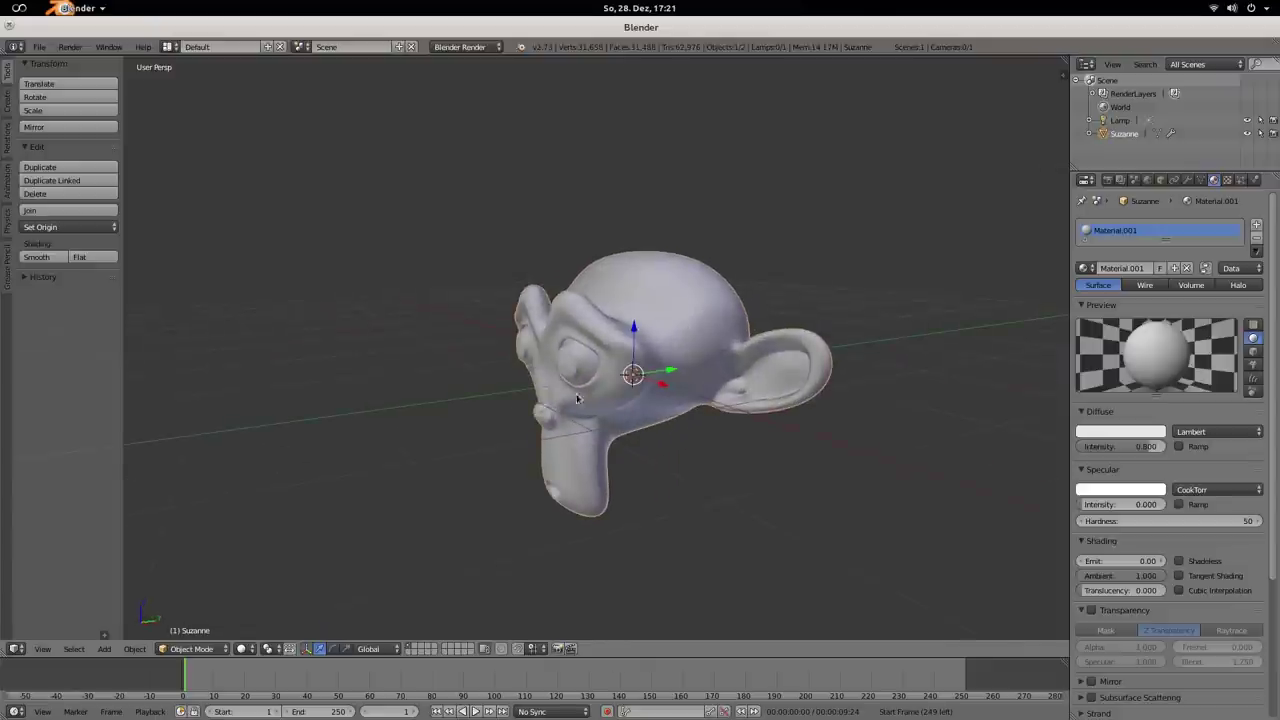
drag(1146, 504, 1200, 504)
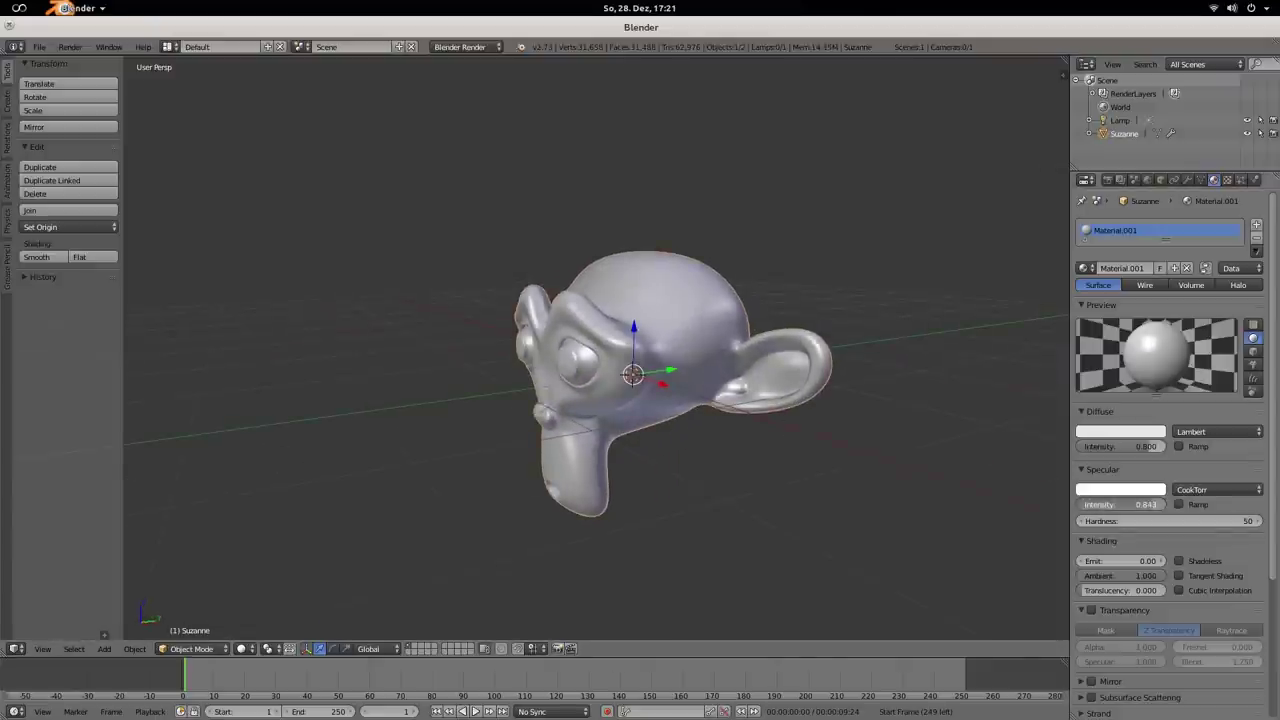
- Switch the render engine to Cycles and replace Suzanne's Material.001 with a new material
click(462, 47)
click(457, 92)
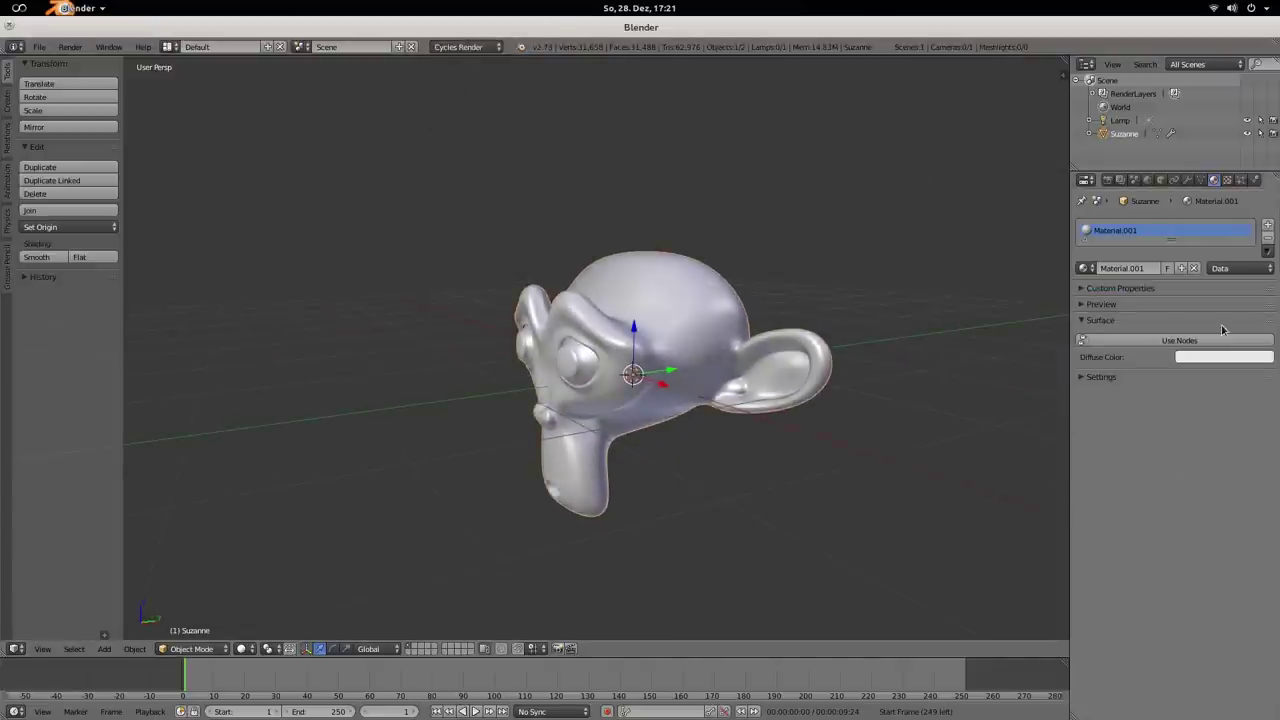
click(1194, 268)
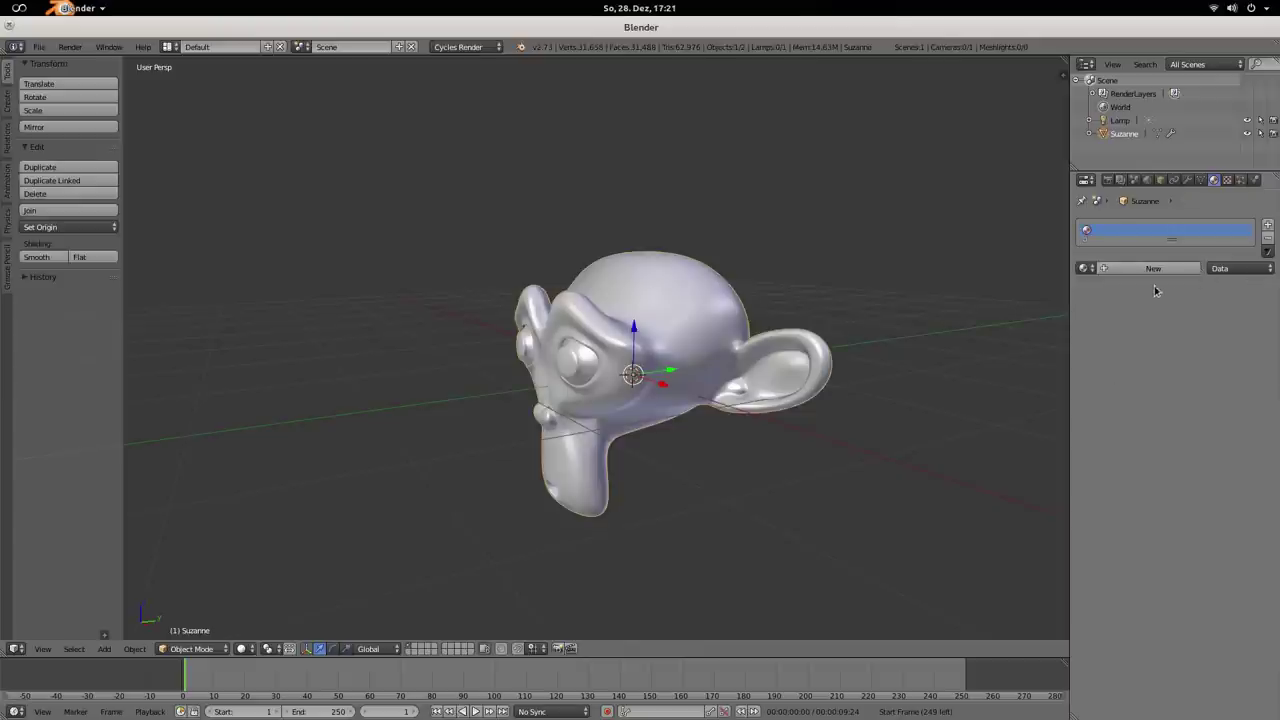
click(1136, 270)
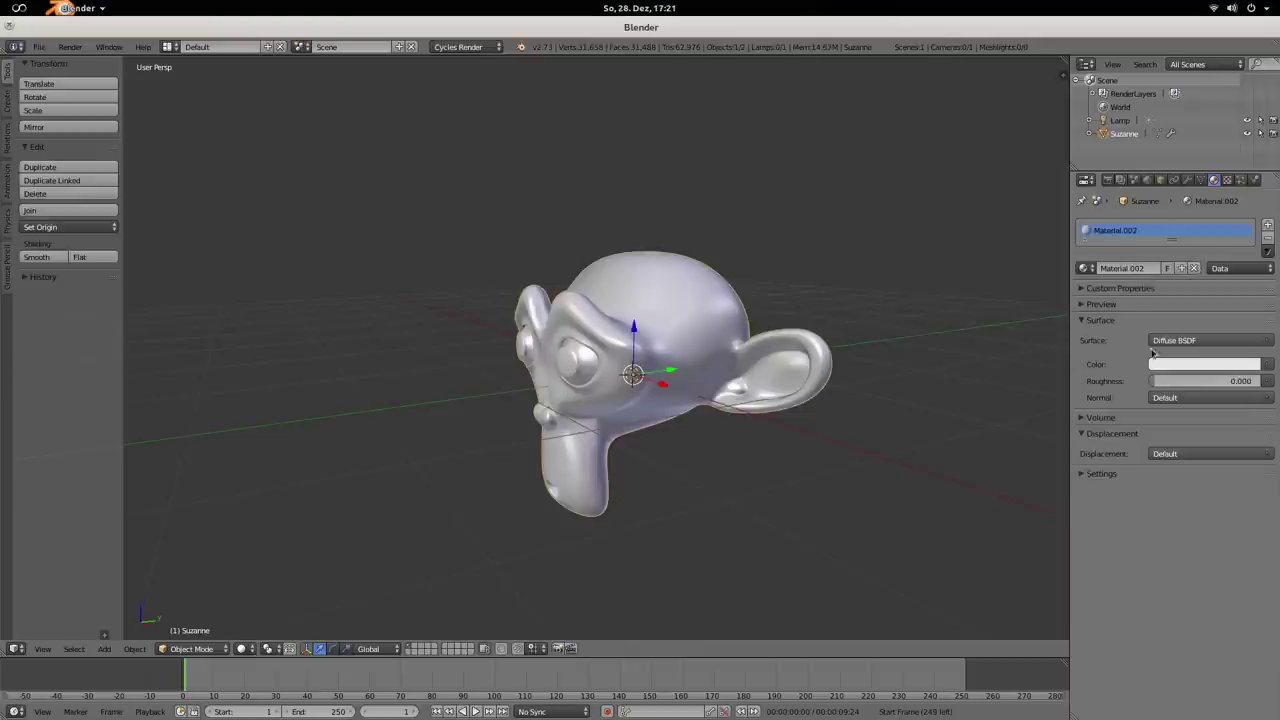
- Set the material's viewport specular colour to orange and specular hardness to 3
click(1090, 474)
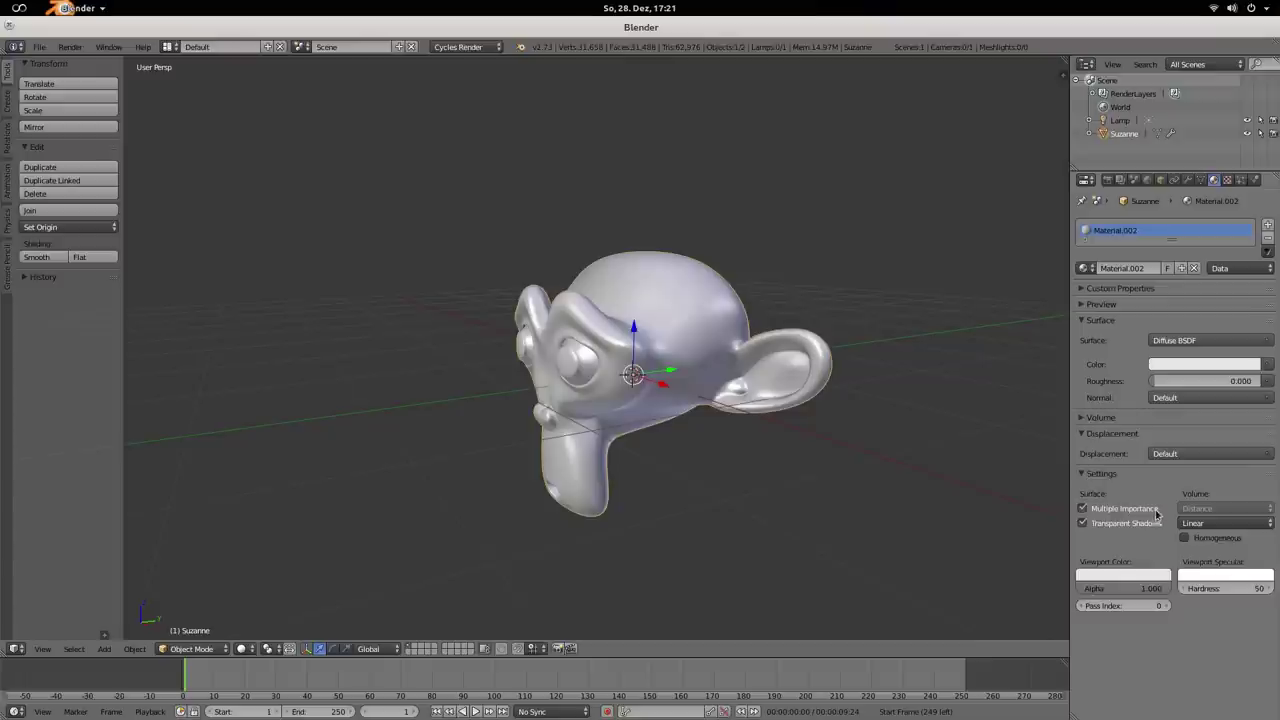
click(1230, 575)
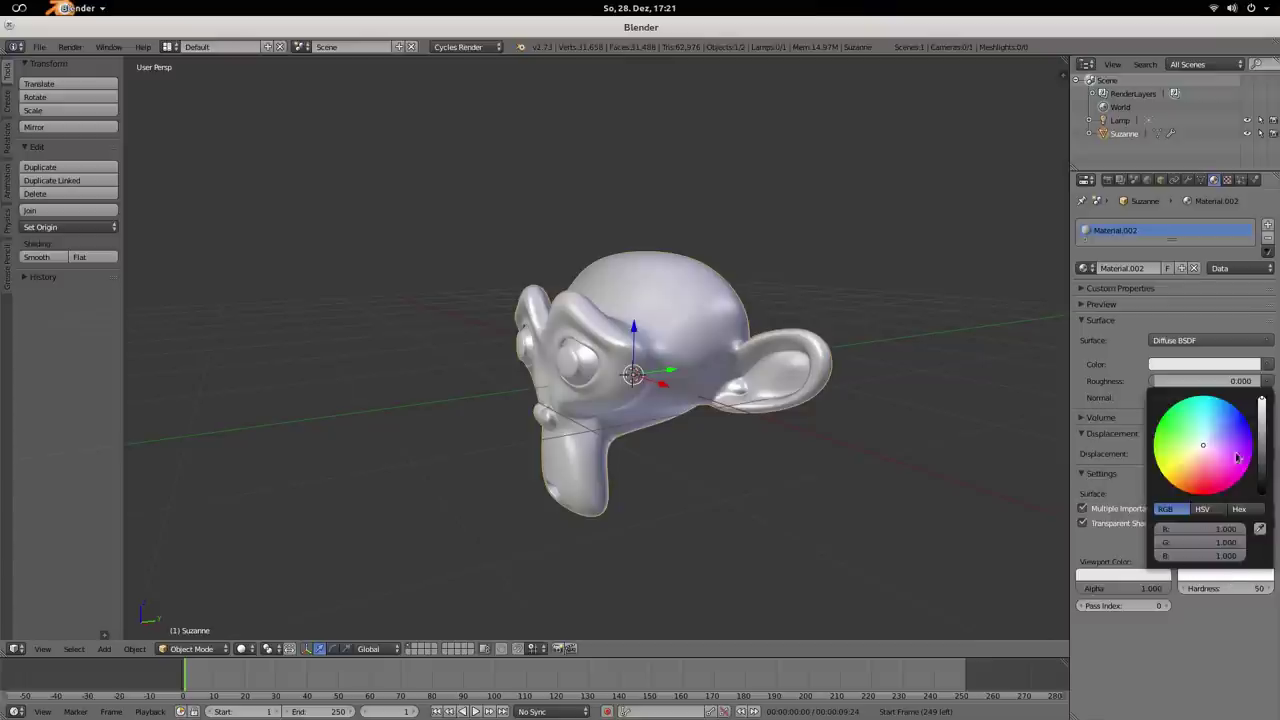
drag(1204, 449, 1183, 490)
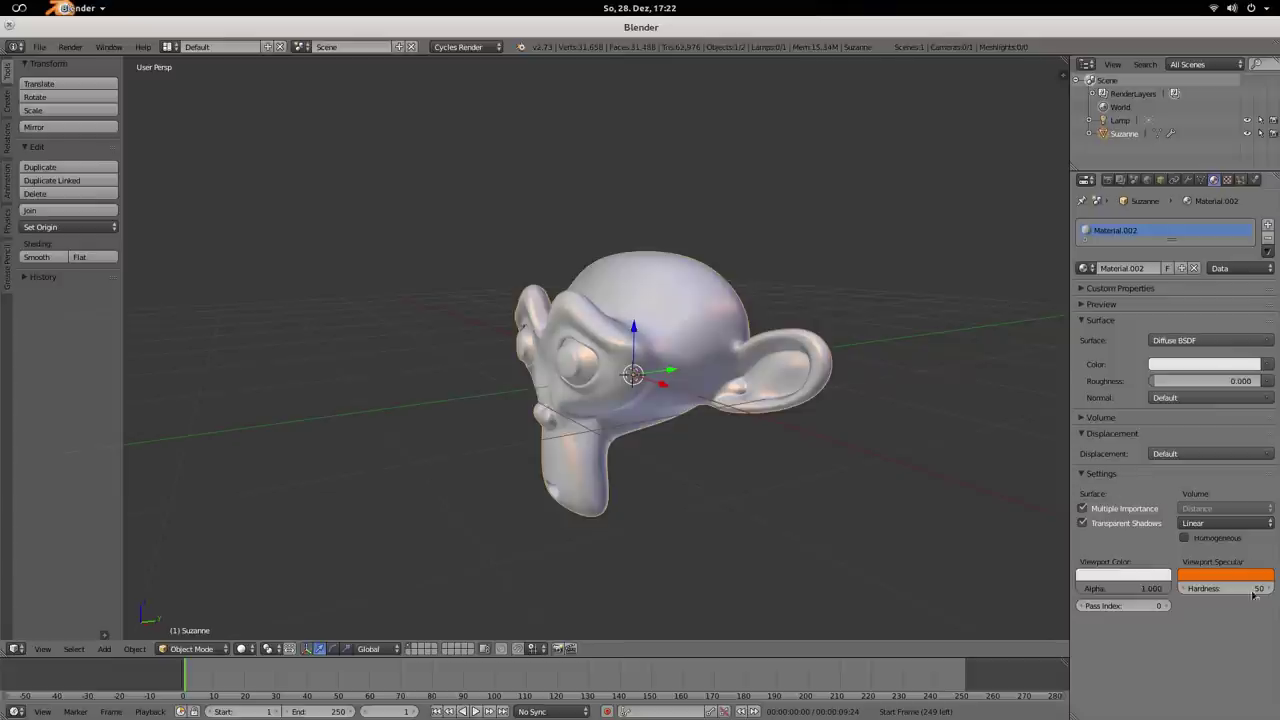
drag(1250, 590, 1200, 590)
middle_drag(557, 509, 543, 534)
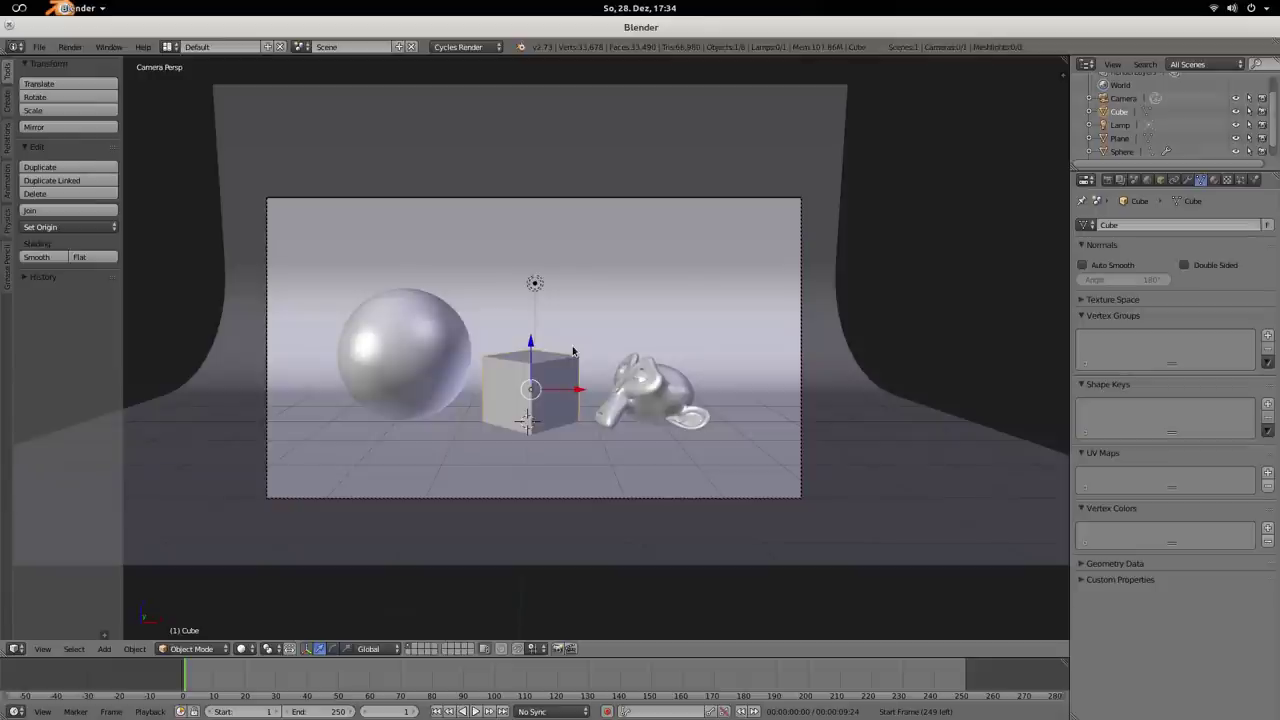
- Select the sphere, then the lamp, to display its 1024 max bounces and strength 200
right_click(420, 345)
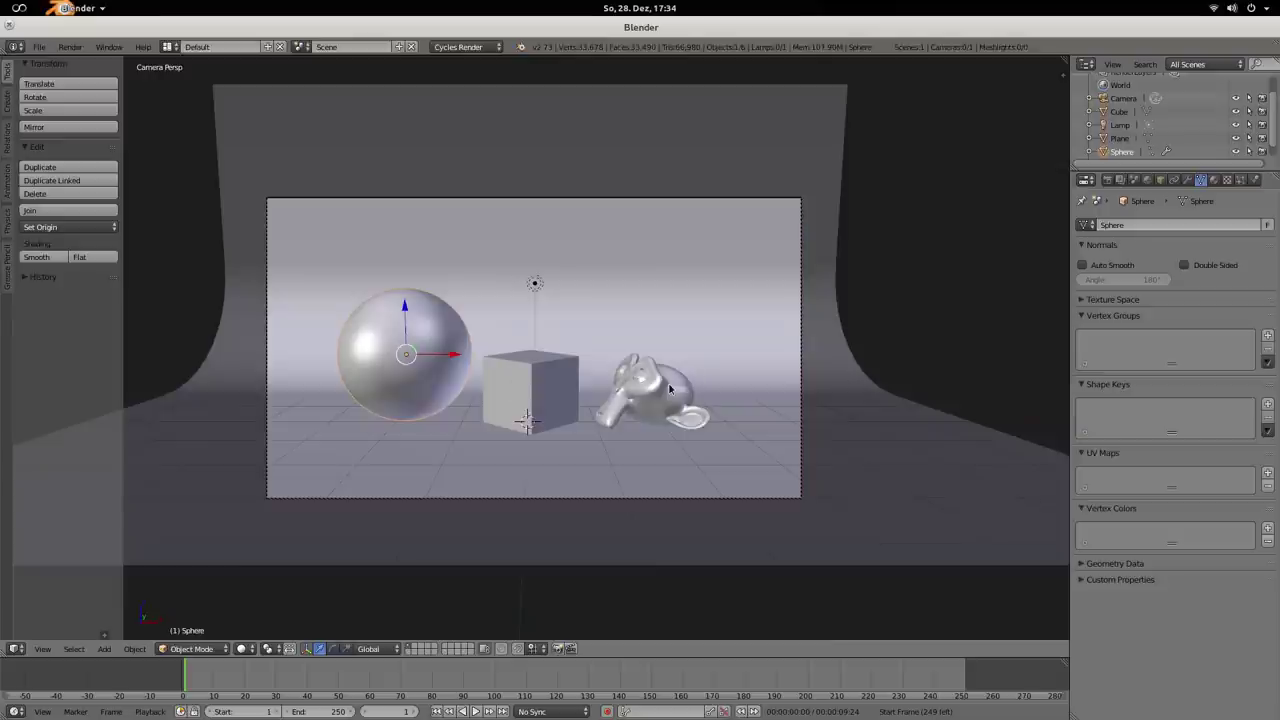
right_click(535, 286)
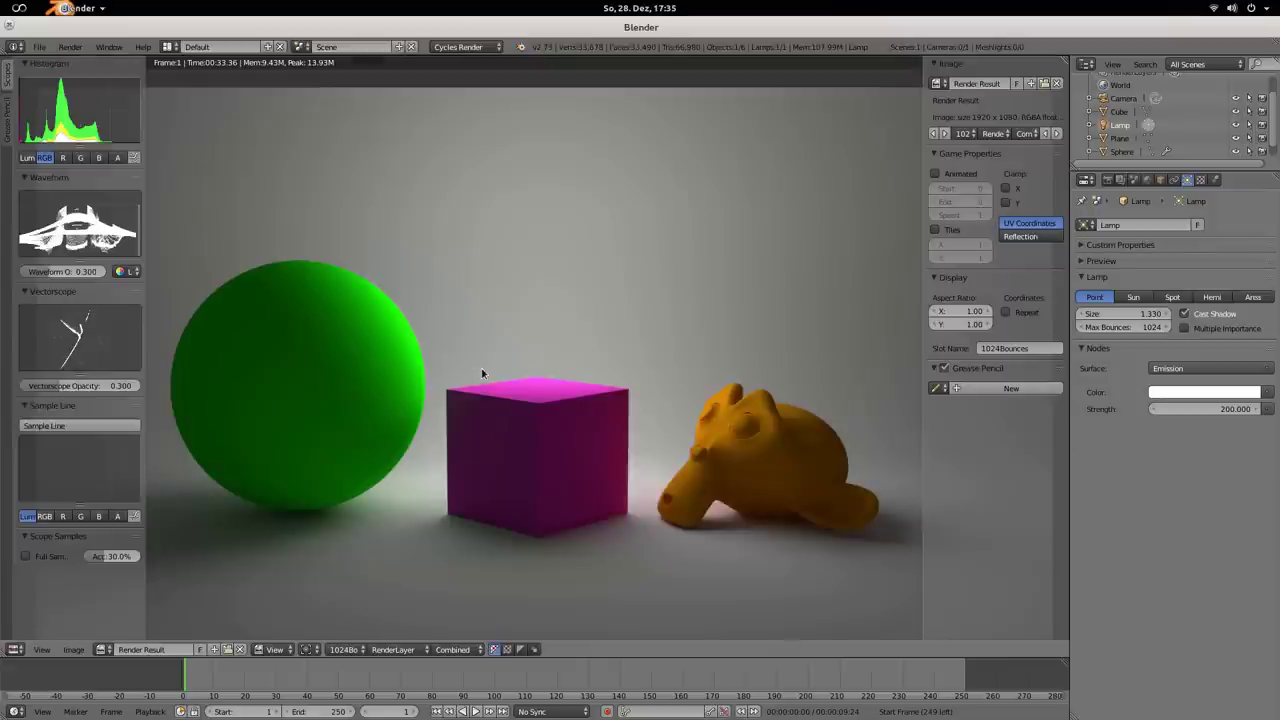
- Show the 1Bounce render slot, leaving the lamp's Max Bounces at 1024
scroll(482, 374, down, 3)
scroll(487, 374, up, 1)
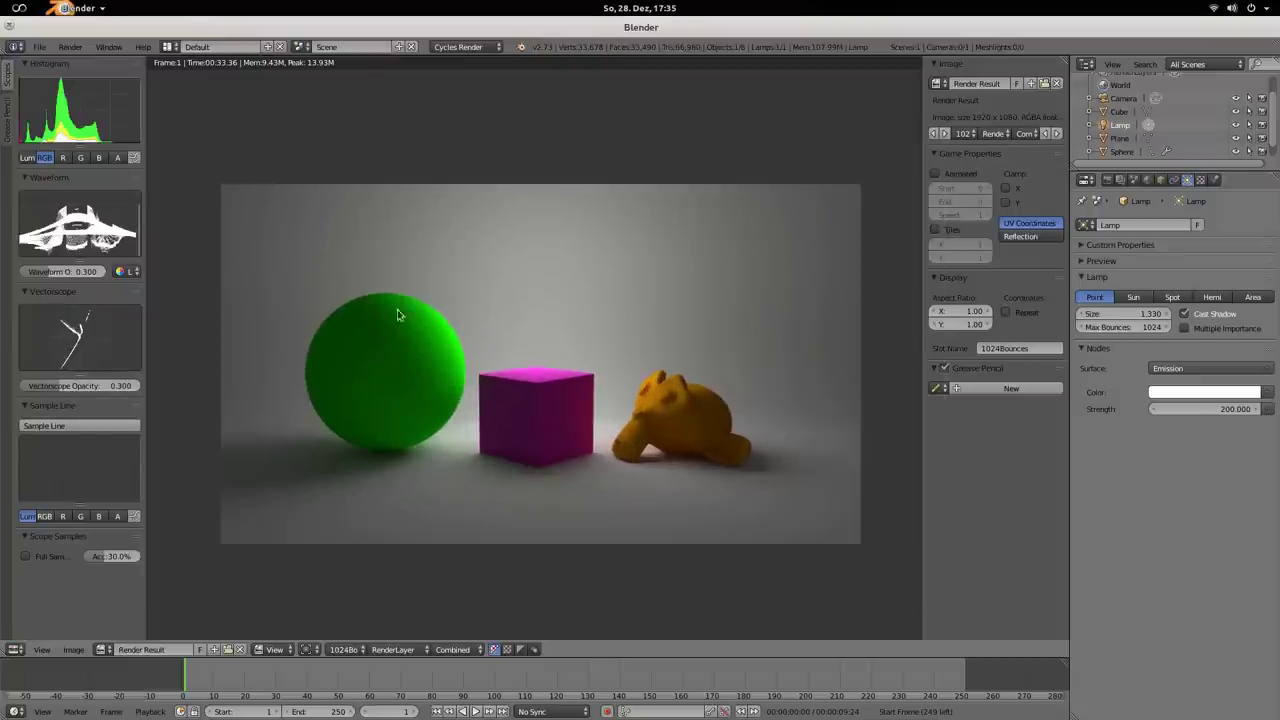
middle_drag(455, 395, 409, 440)
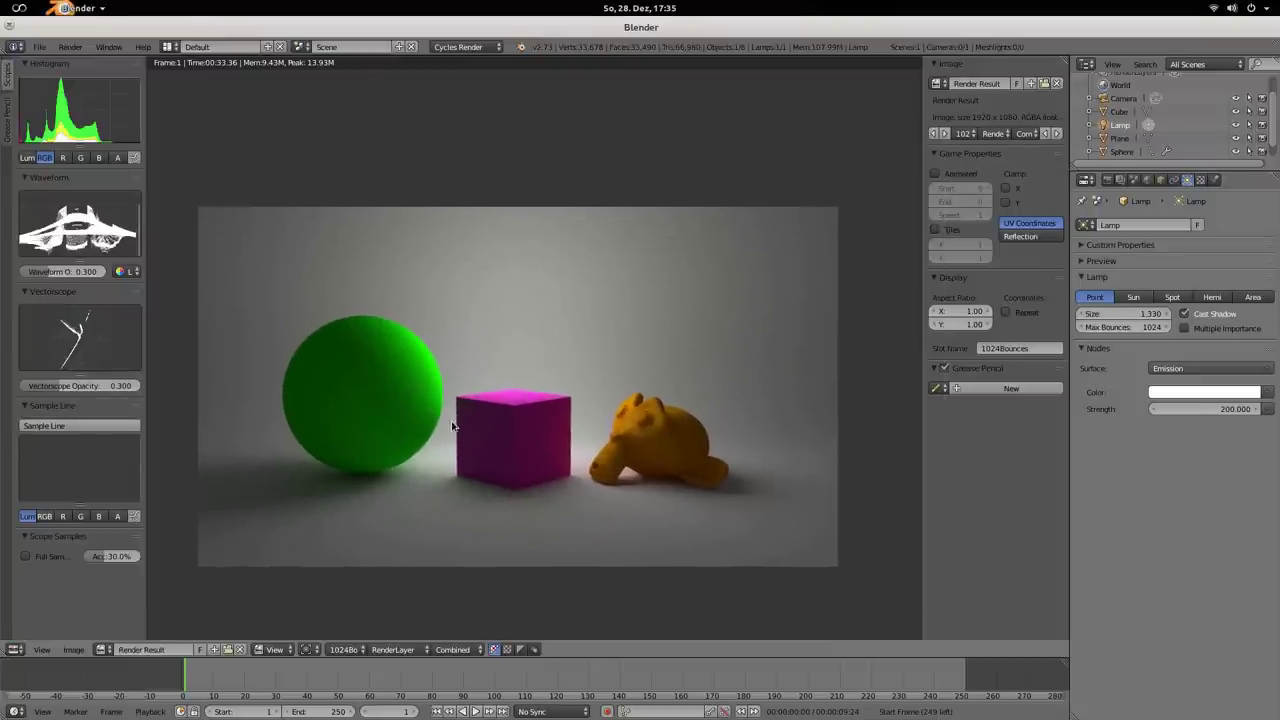
click(341, 650)
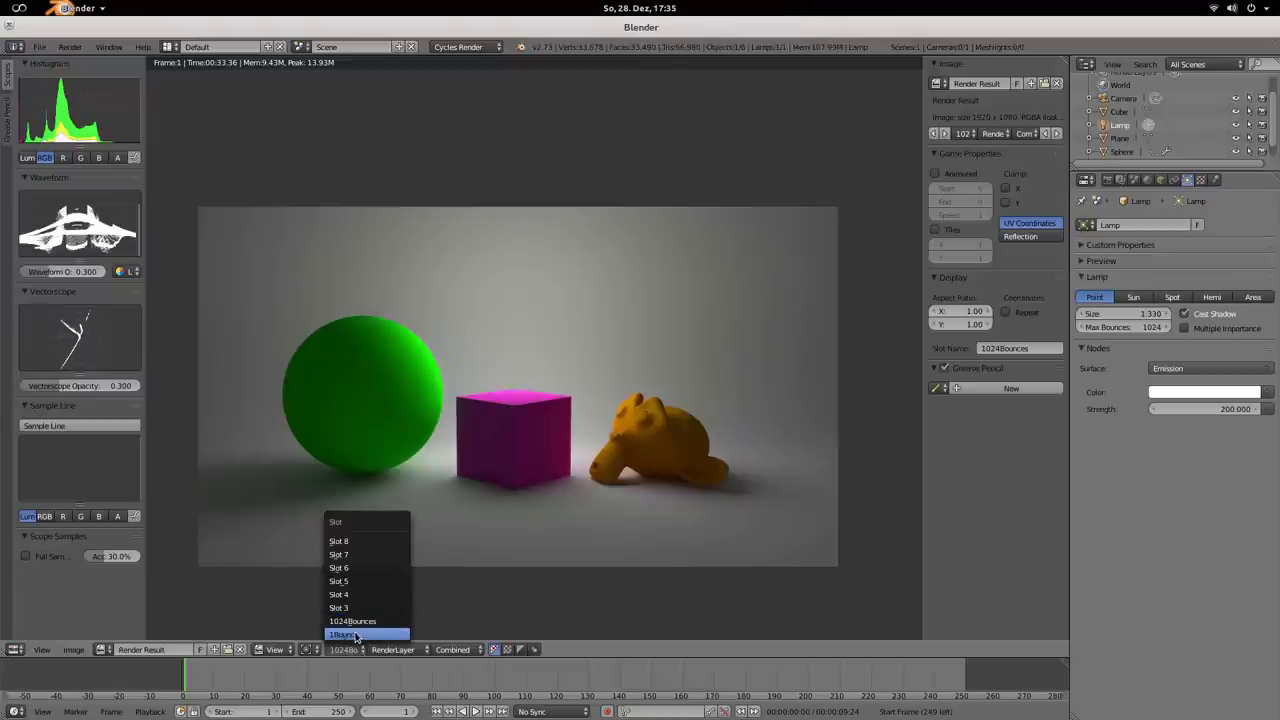
click(338, 636)
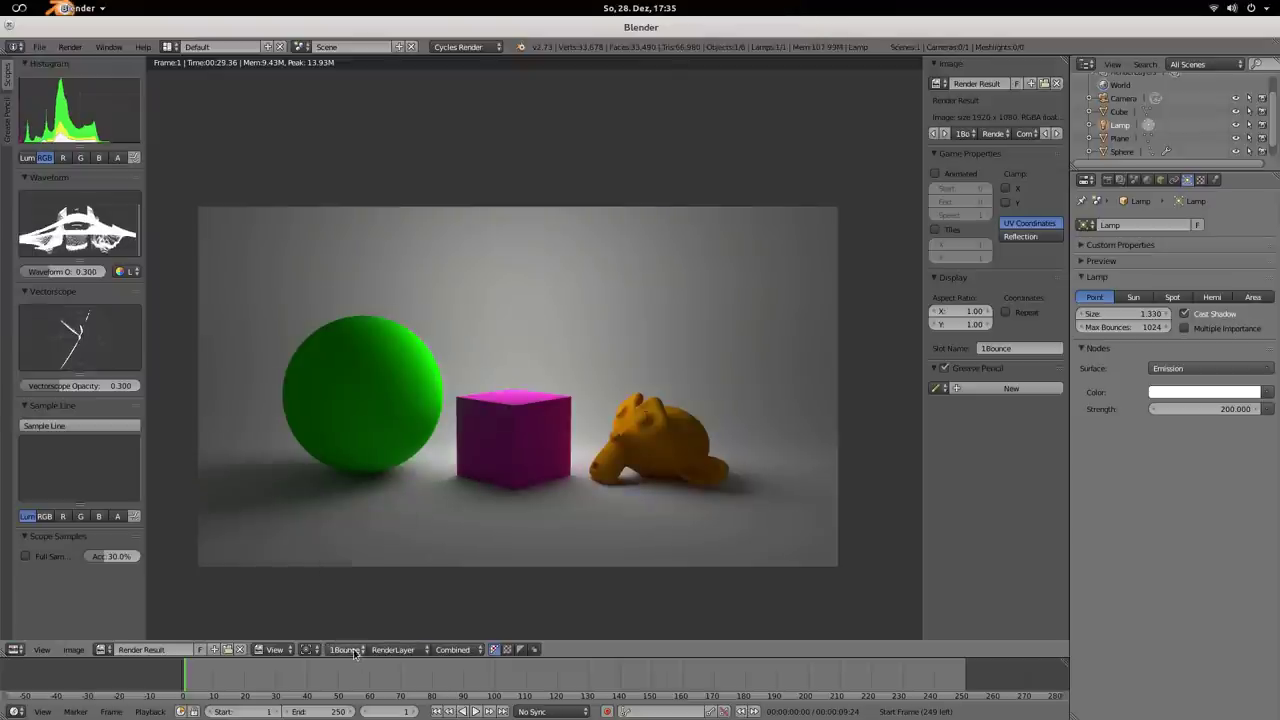
click(1116, 327)
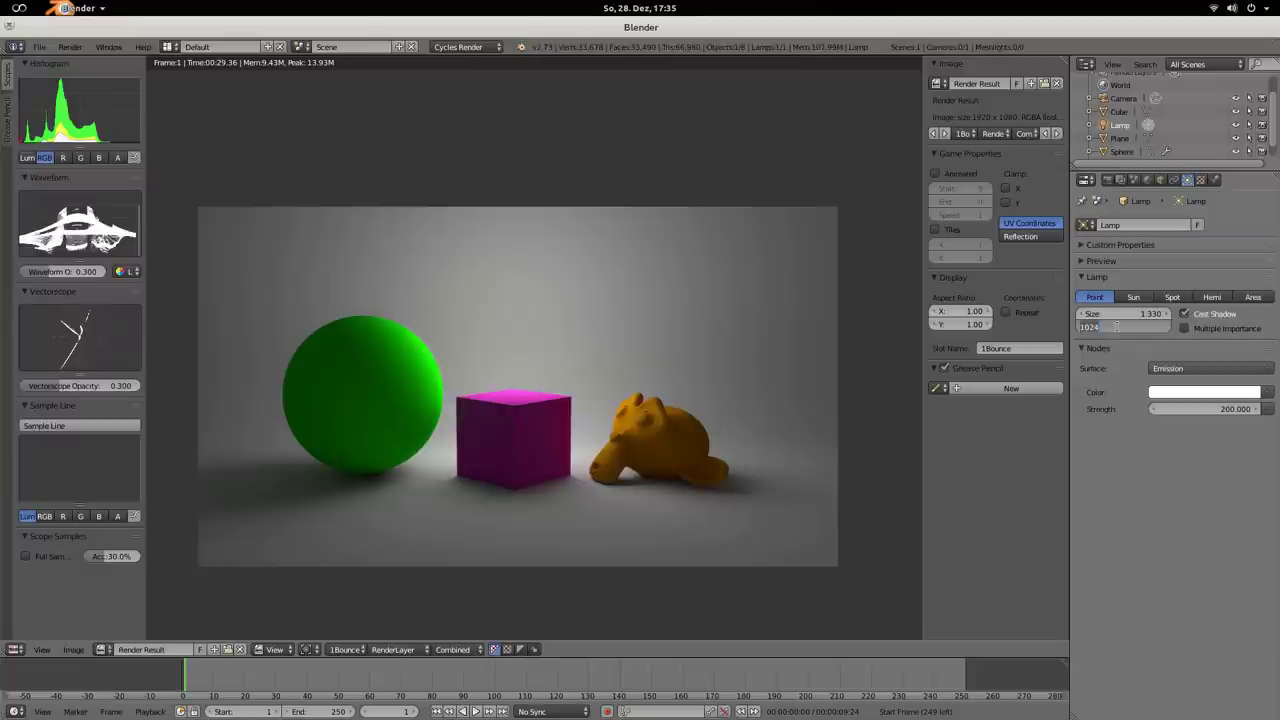
text(1)
key(Escape)
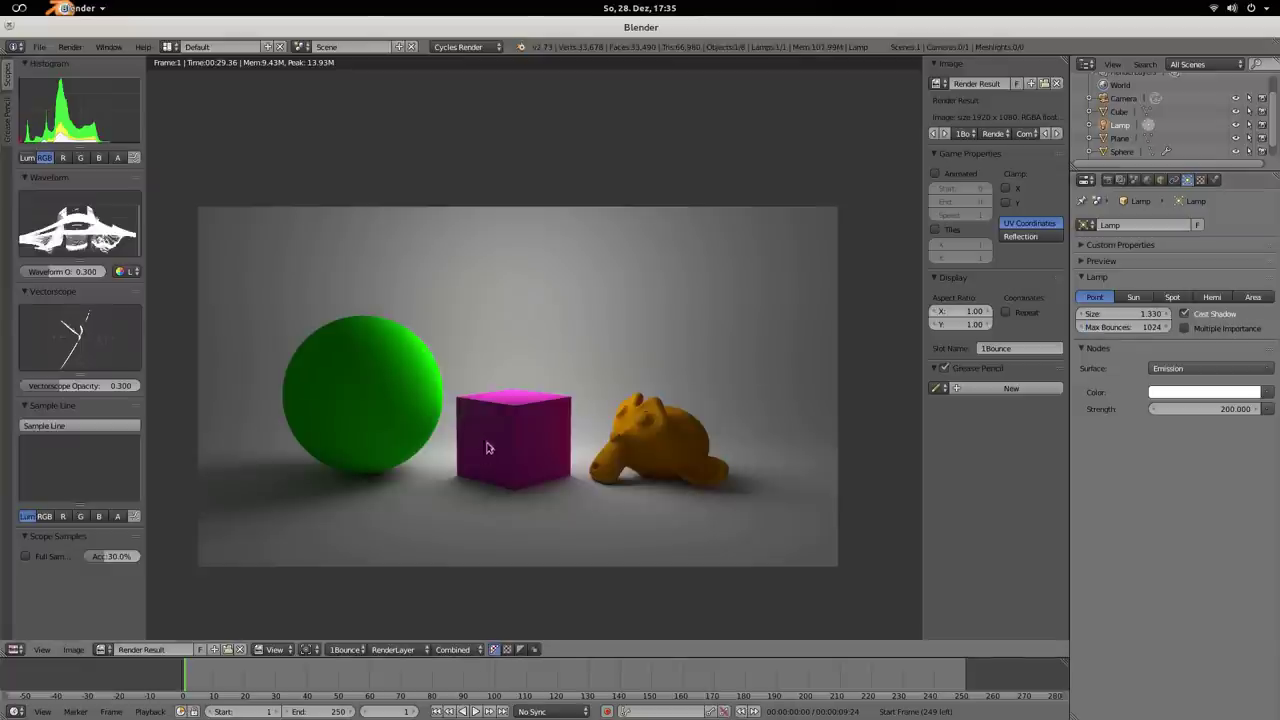
- Zoom into the render, pan across the magenta box and orange monkey, then show 1024Bounces
scroll(486, 515, up, 2)
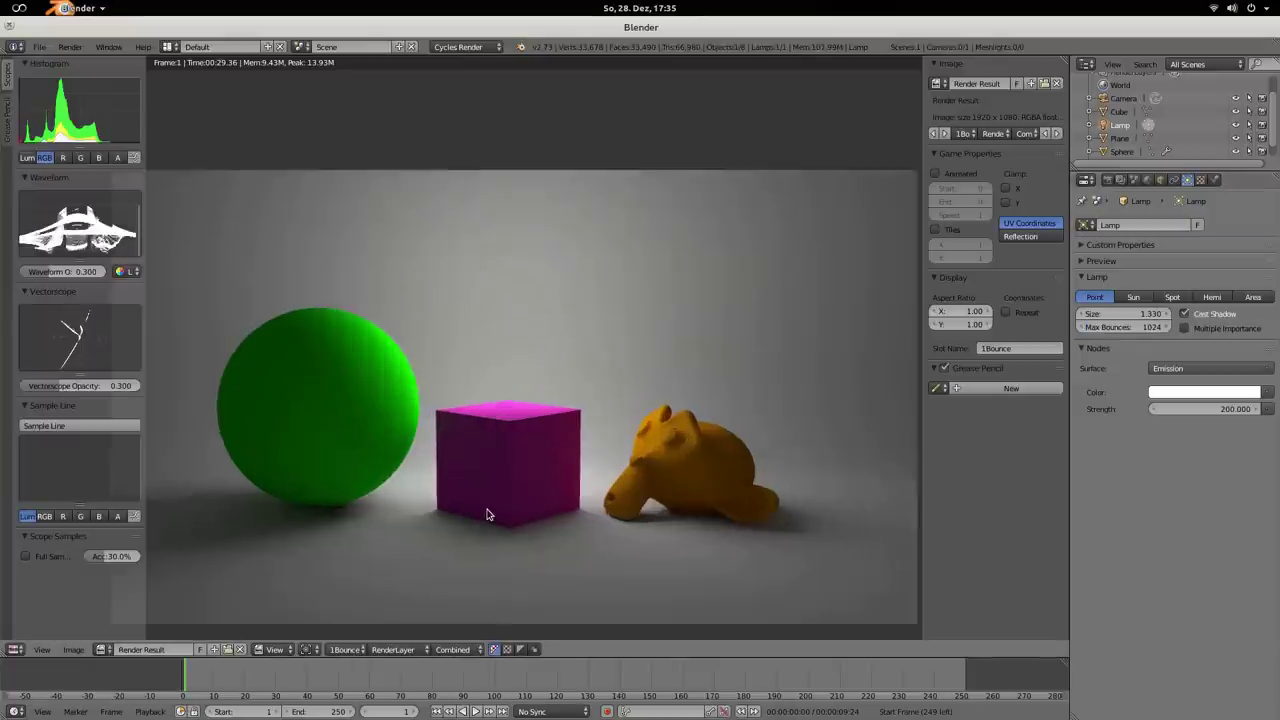
middle_drag(477, 523, 880, 330)
scroll(525, 374, up, 5)
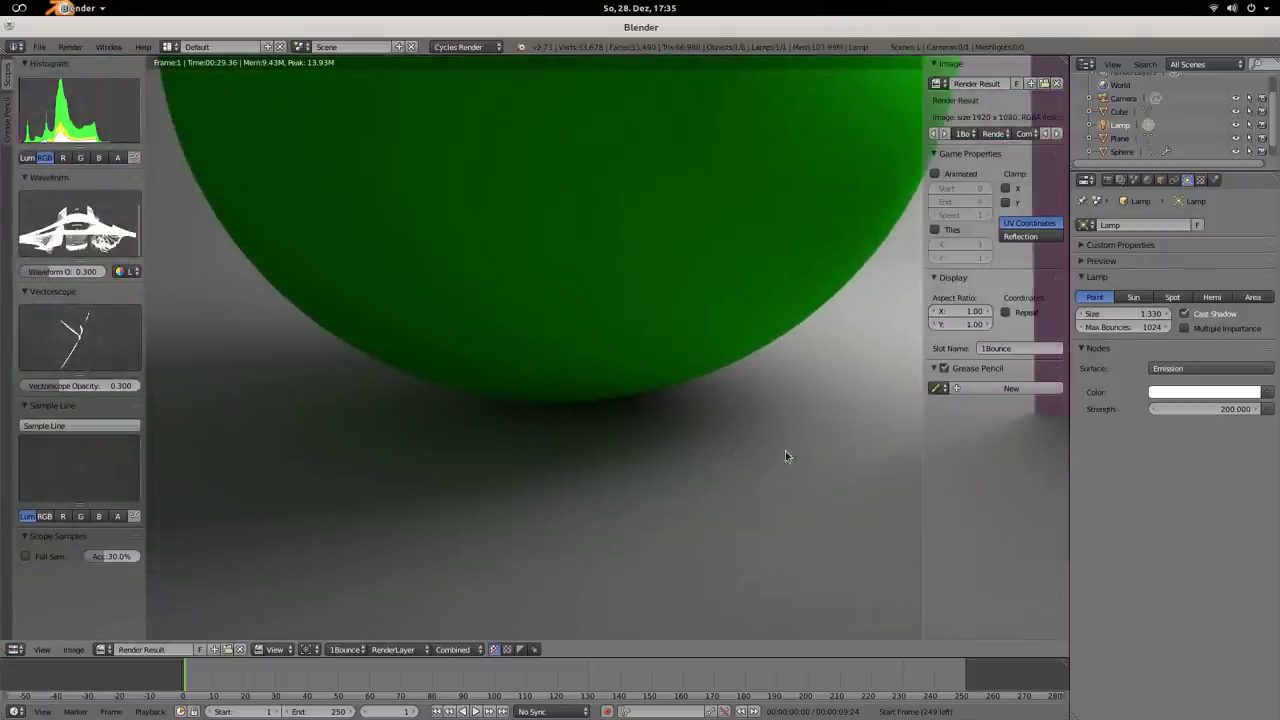
middle_drag(789, 457, 189, 389)
middle_drag(716, 381, 251, 480)
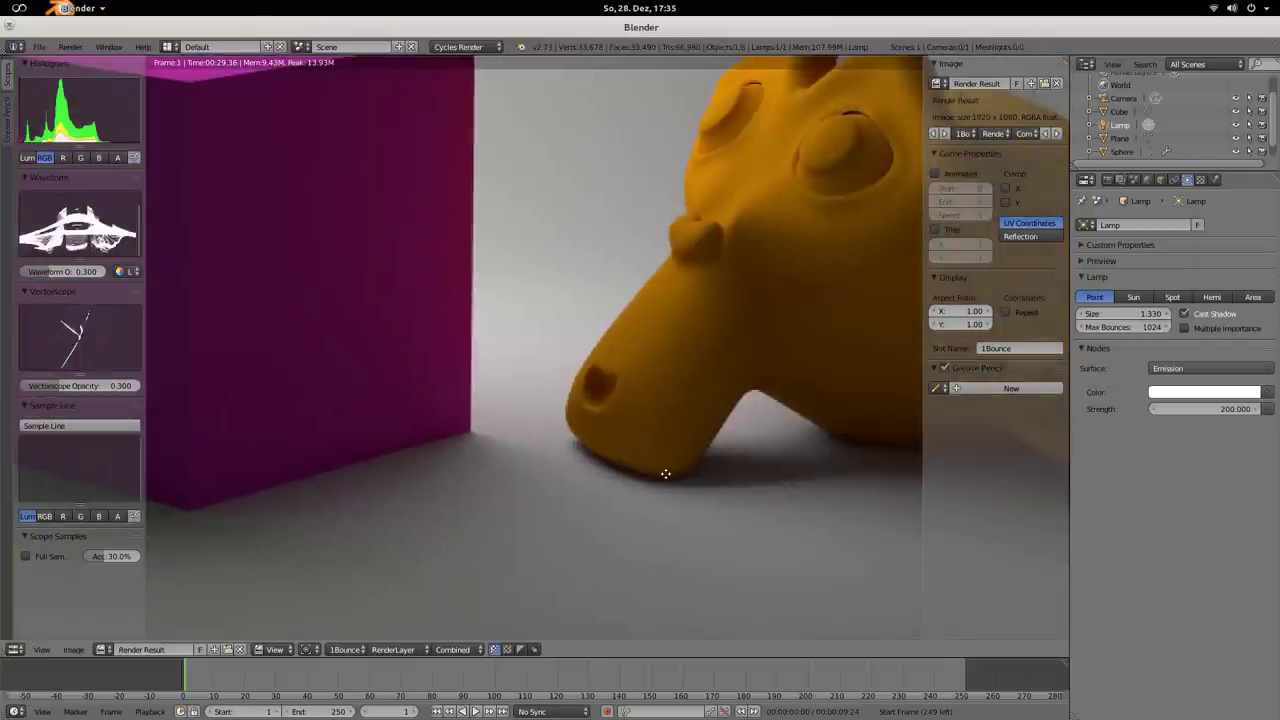
middle_drag(666, 471, 320, 449)
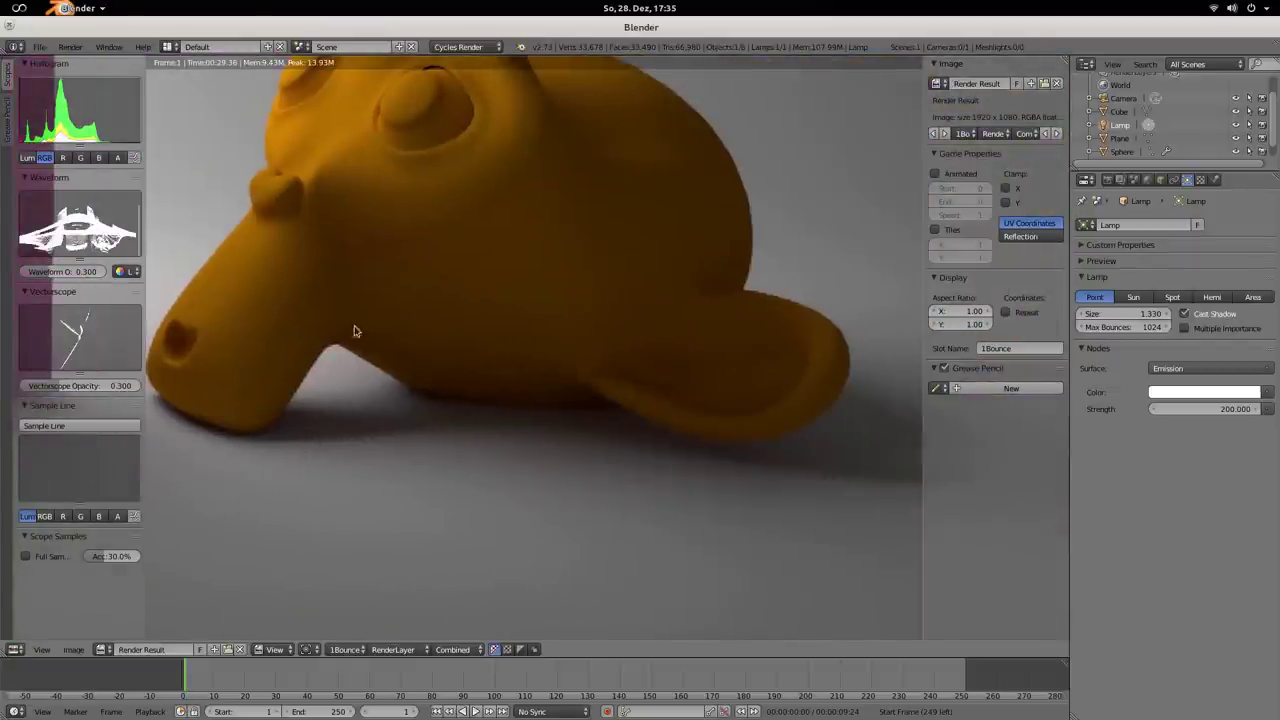
scroll(366, 344, down, 3)
click(345, 650)
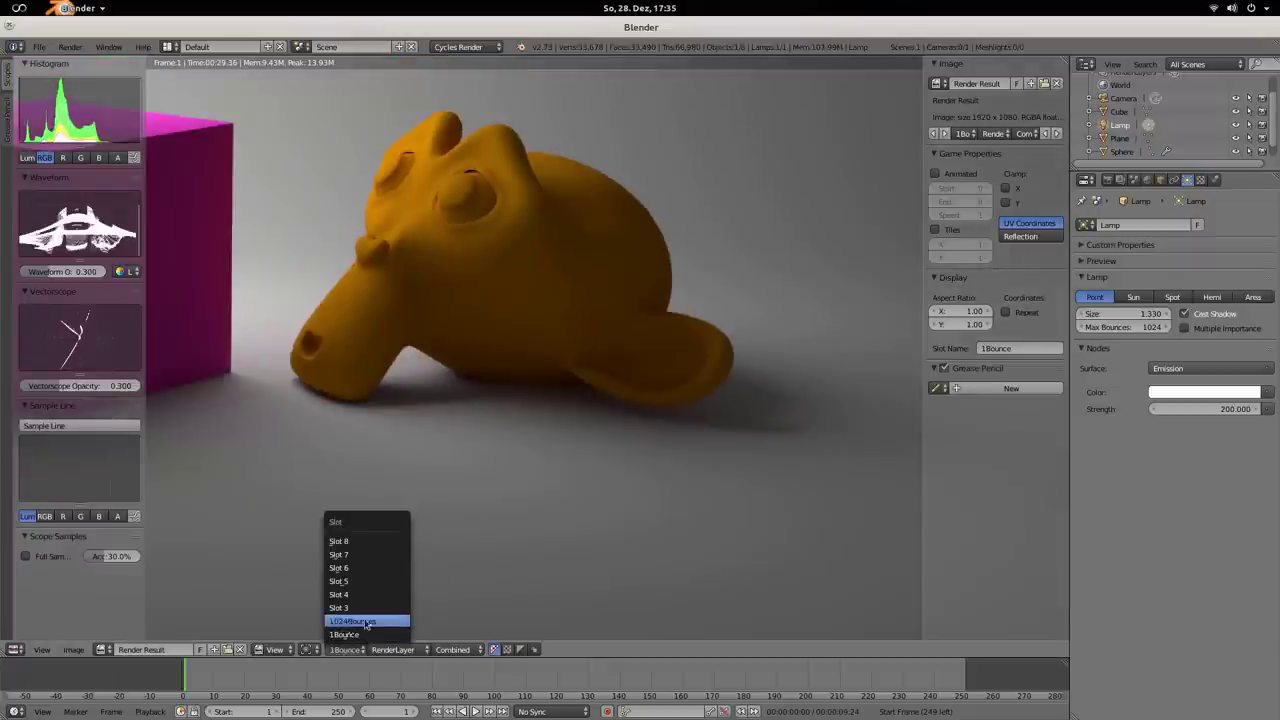
click(352, 622)
- Toggle between the 1Bounce and 1024Bounces renders with J to compare them
scroll(410, 410, up, 2)
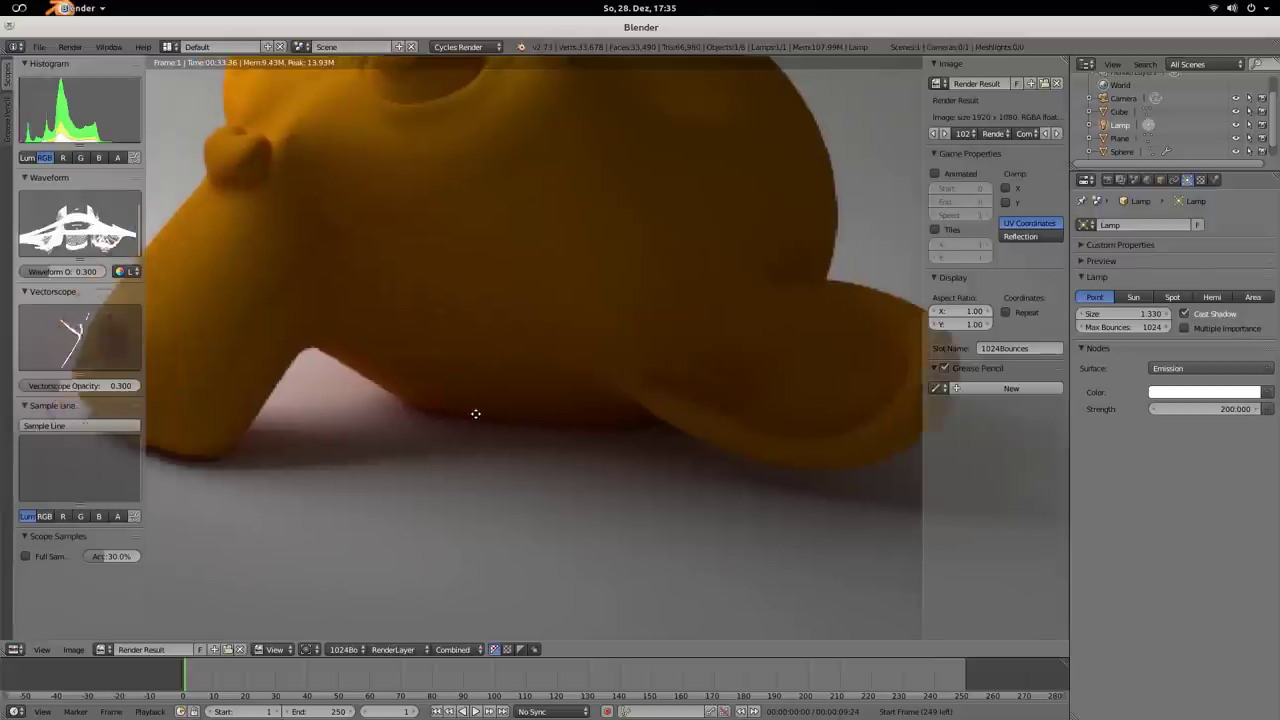
scroll(474, 414, up, 2)
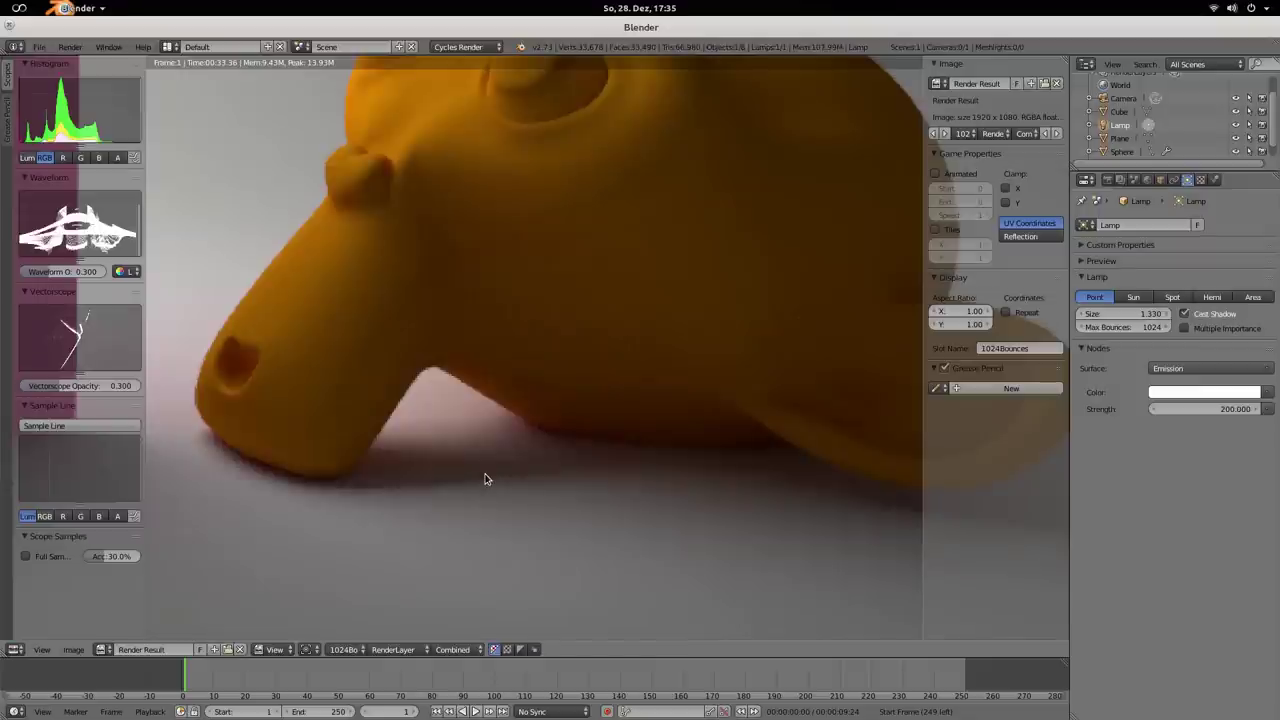
key(j)
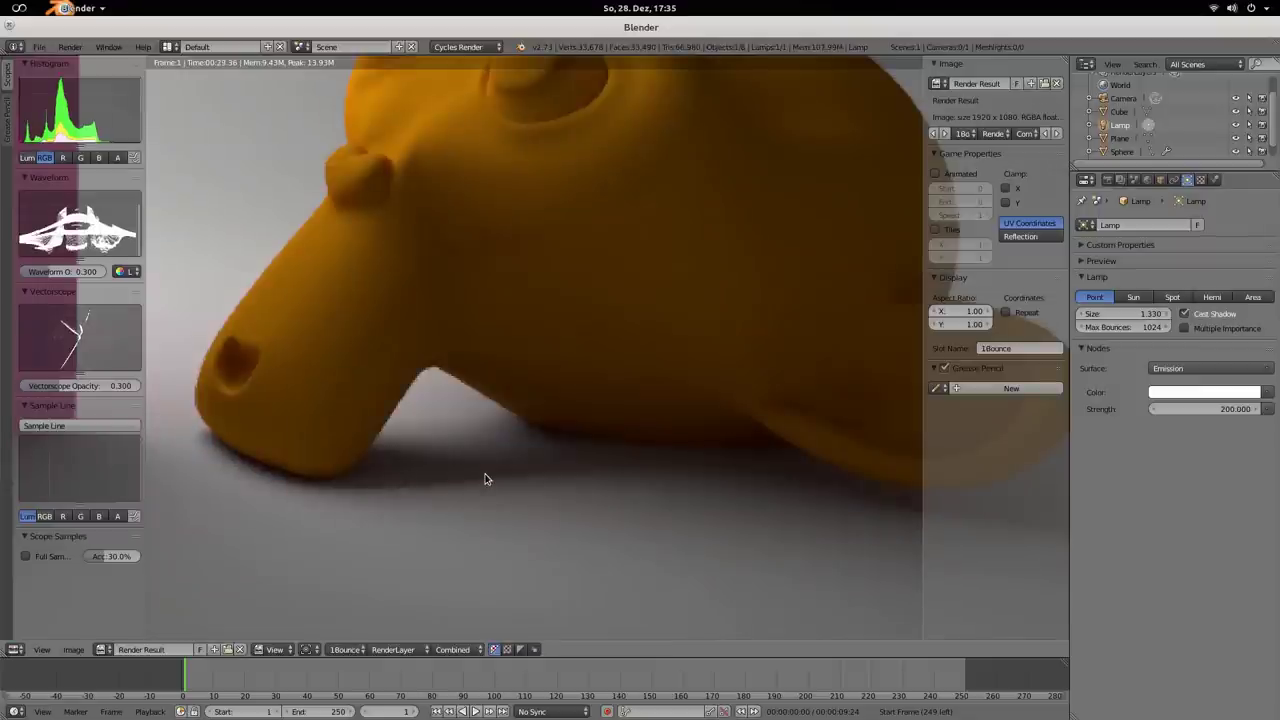
key(j)
key(j)
key(j)
scroll(251, 468, down, 6)
middle_drag(267, 444, 522, 579)
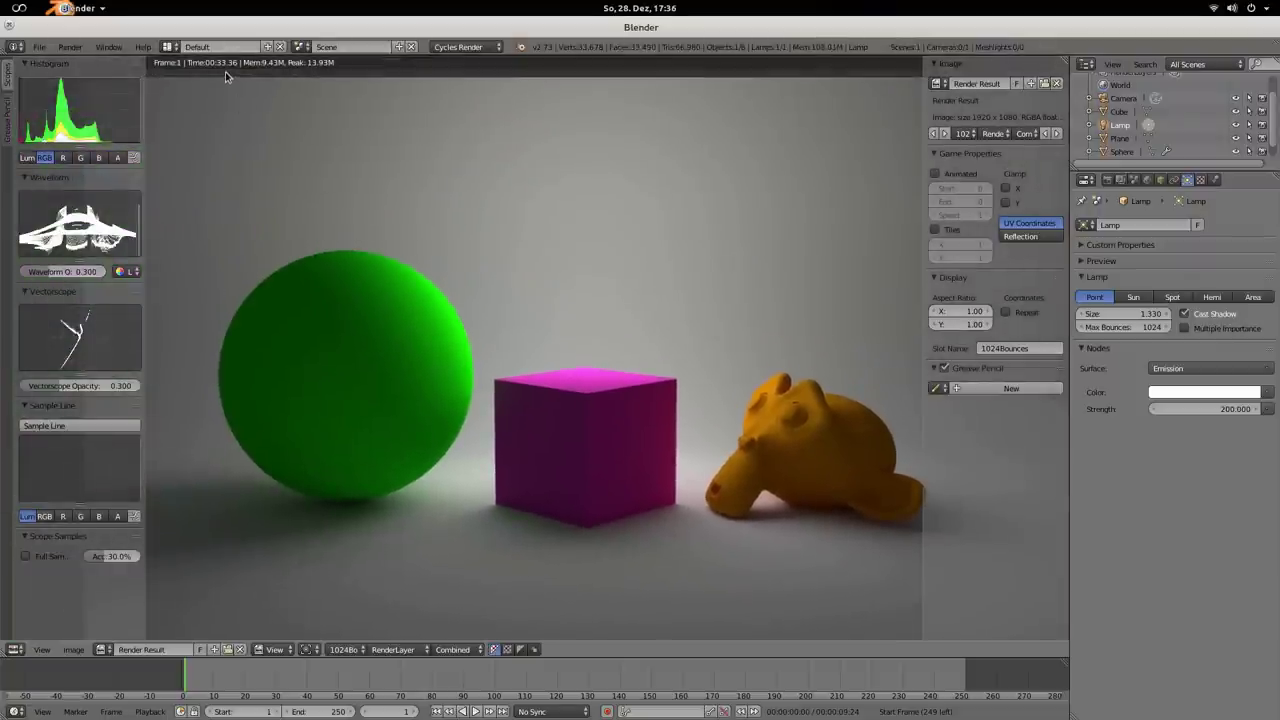
key(j)
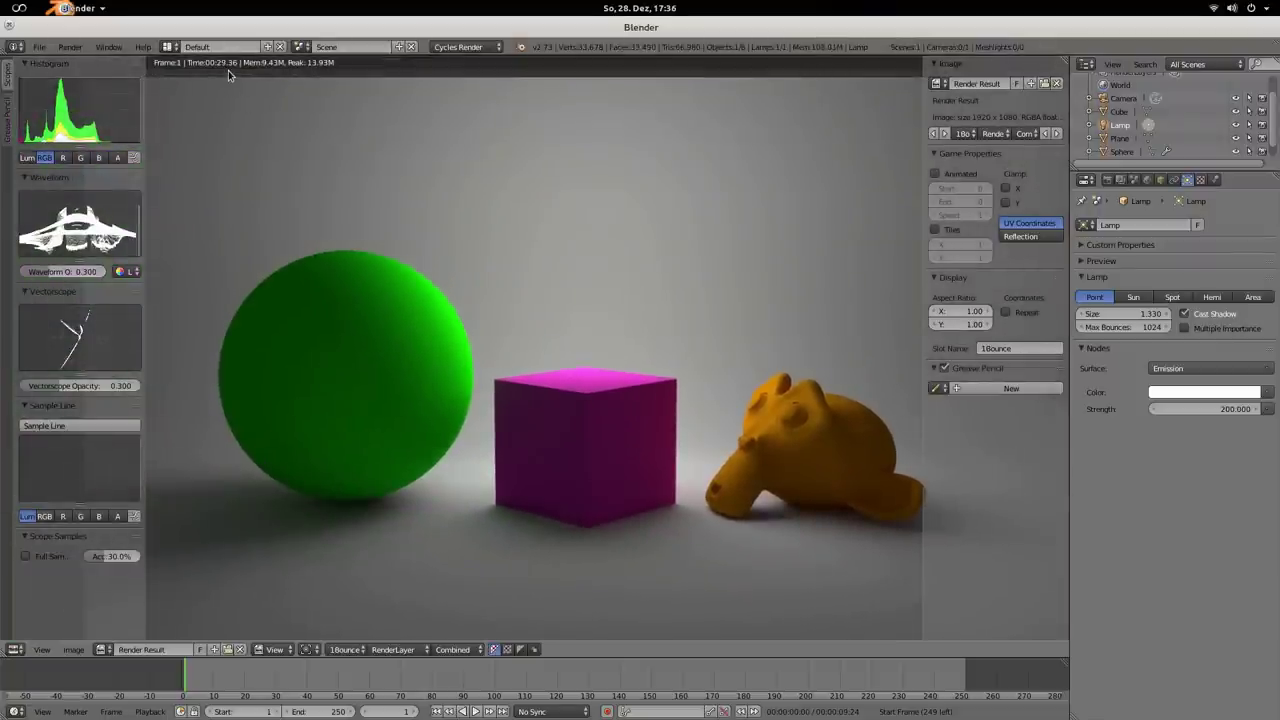
key(j)
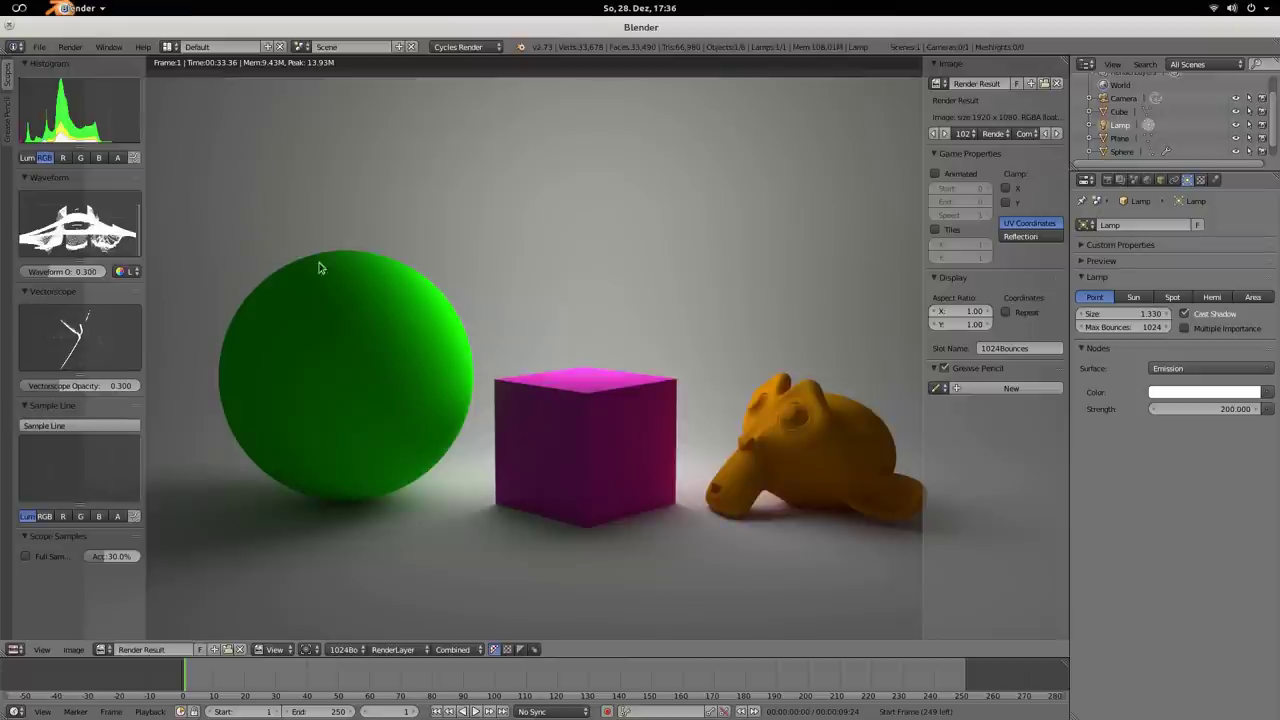
key(j)
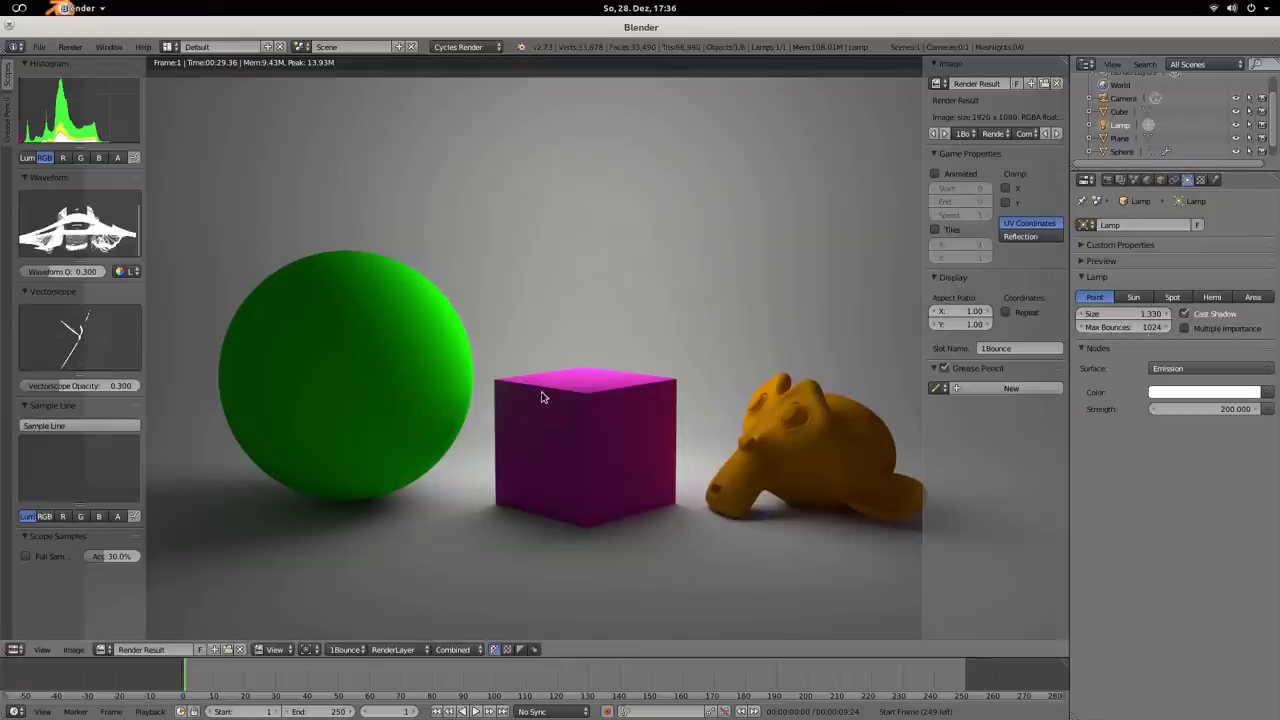
middle_drag(668, 432, 619, 404)
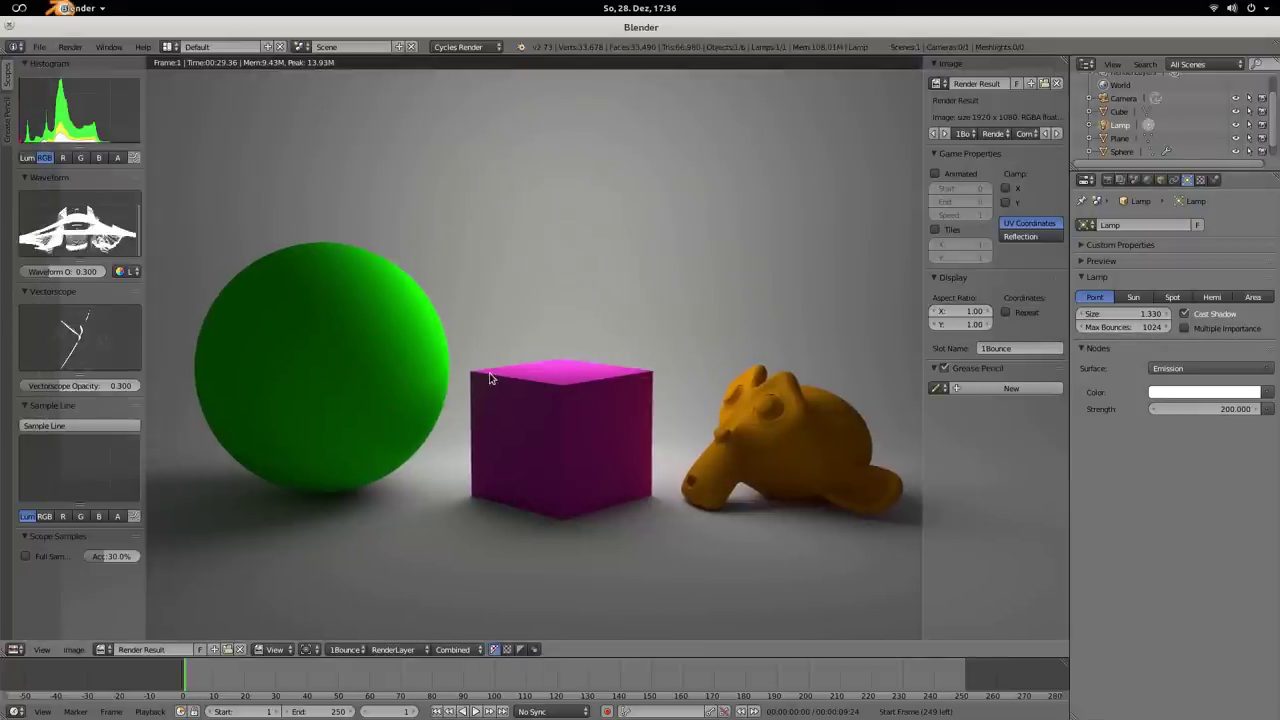
key(j)
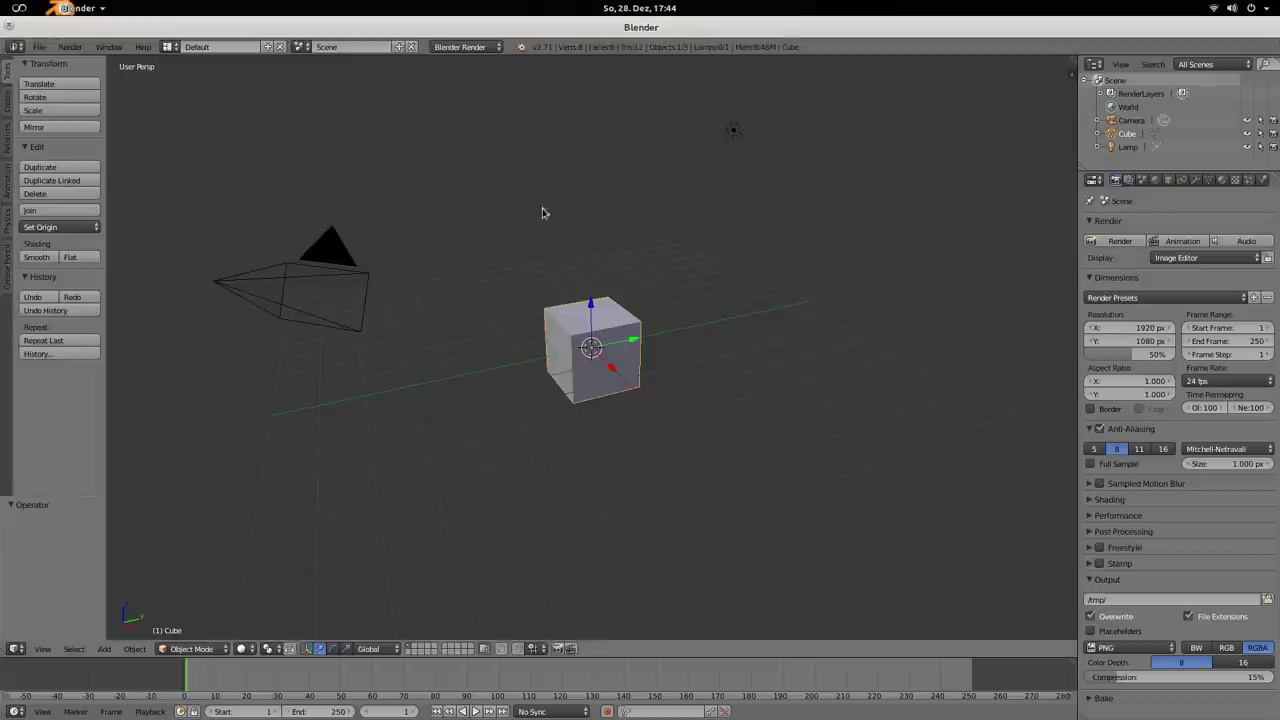
- Show the sidebar and draw two freehand grease pencil strokes above and around the cube
key(n)
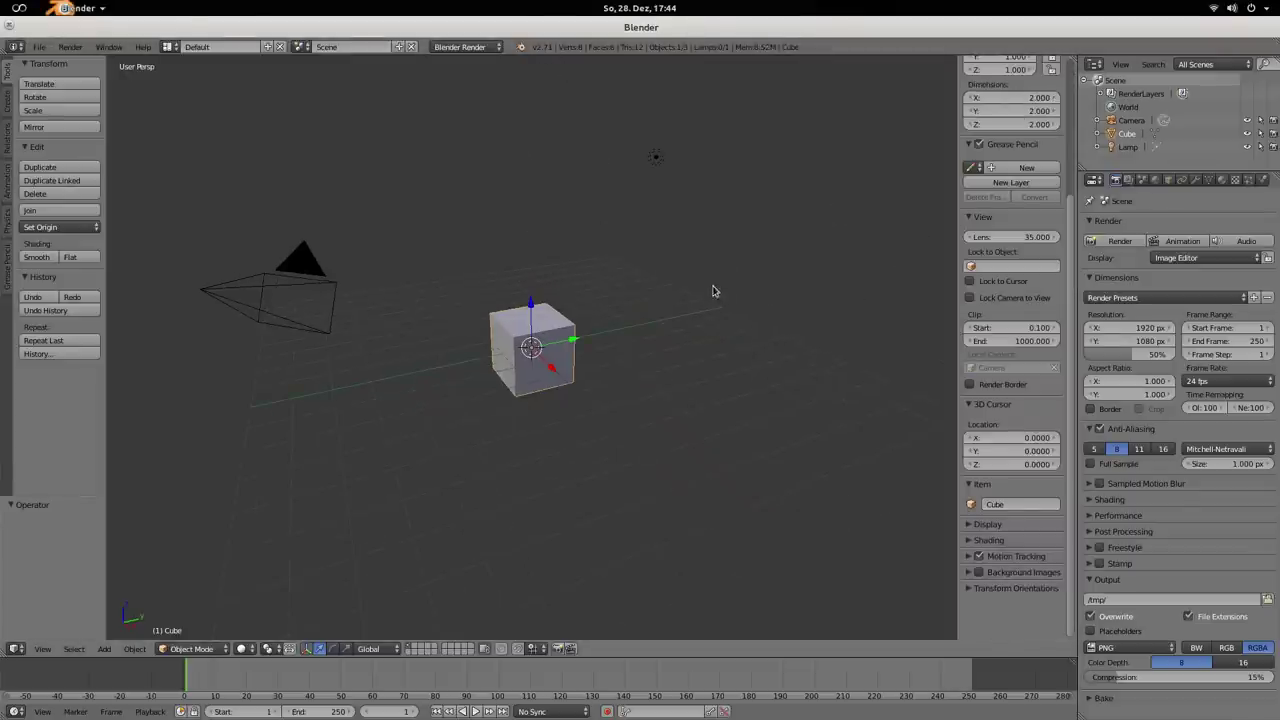
mouse_move(480, 271)
mouse_down()
mouse_move(559, 246)
mouse_move(551, 328)
mouse_move(622, 276)
mouse_up()
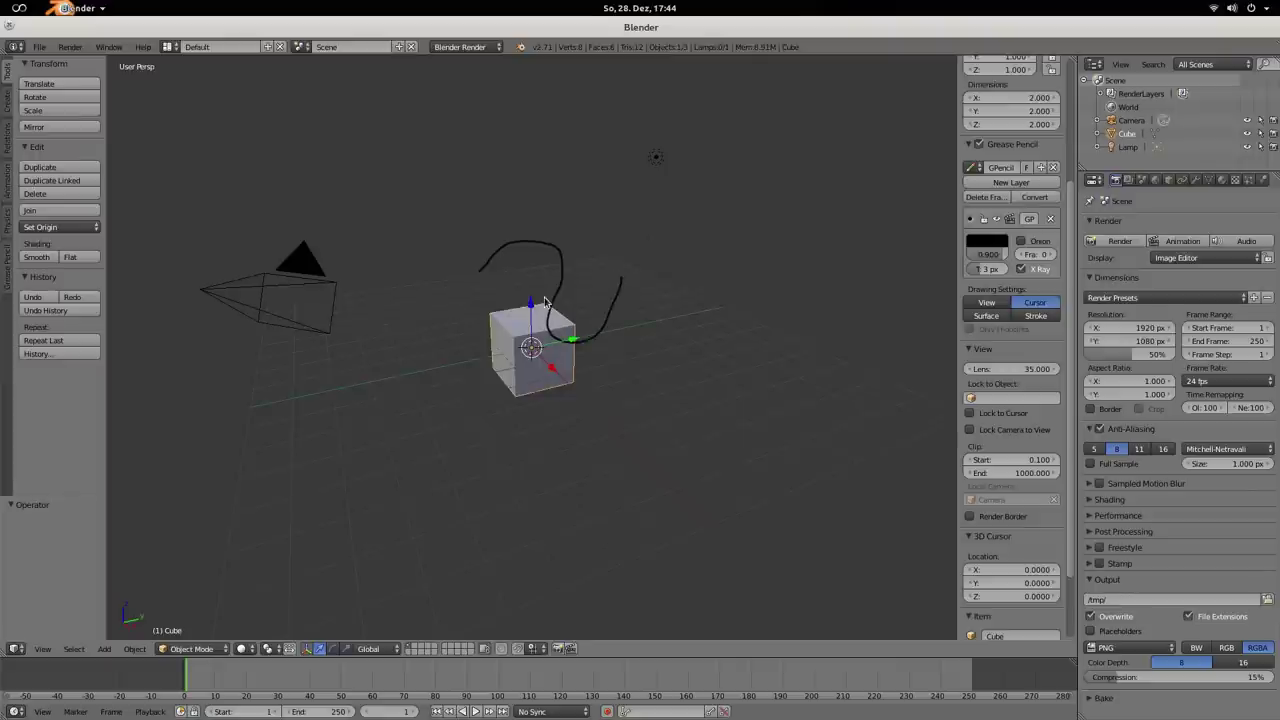
mouse_move(460, 300)
mouse_down()
mouse_move(513, 287)
mouse_move(495, 387)
mouse_move(538, 422)
mouse_up()
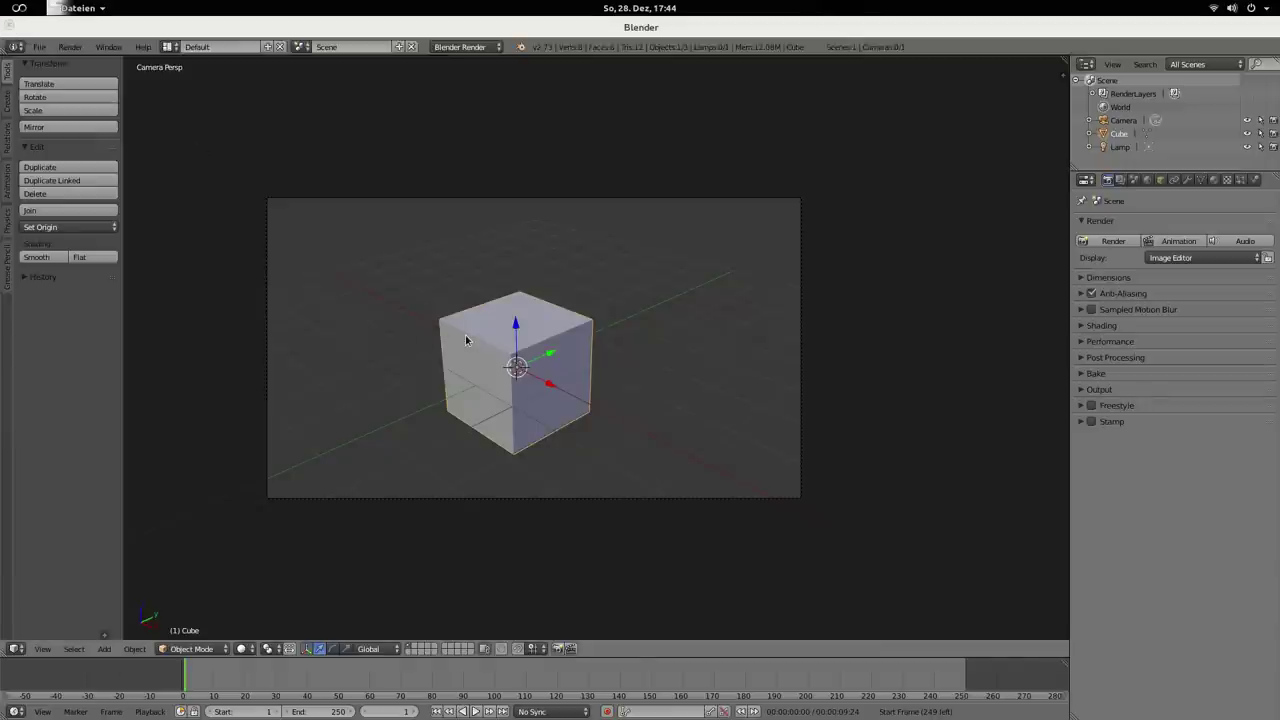
- Cancel an accidental cube rotation and draw a looping grease pencil stroke over the cube
key(r)
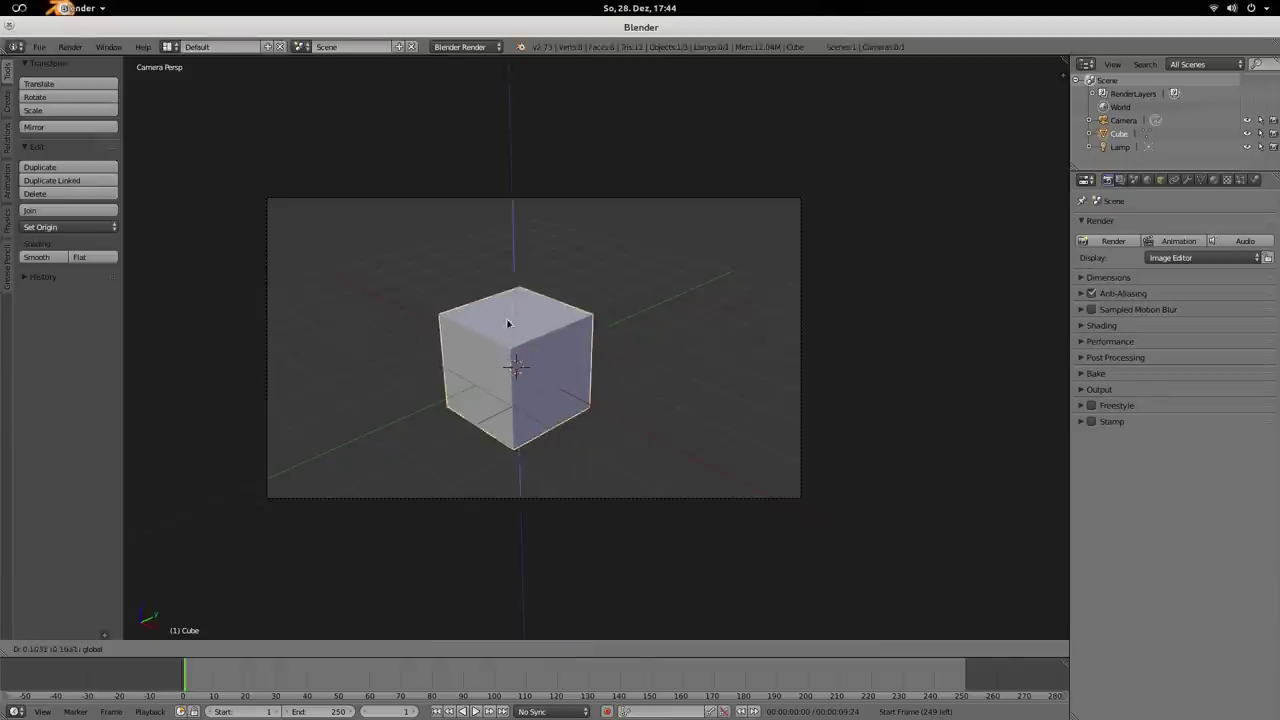
right_click(515, 308)
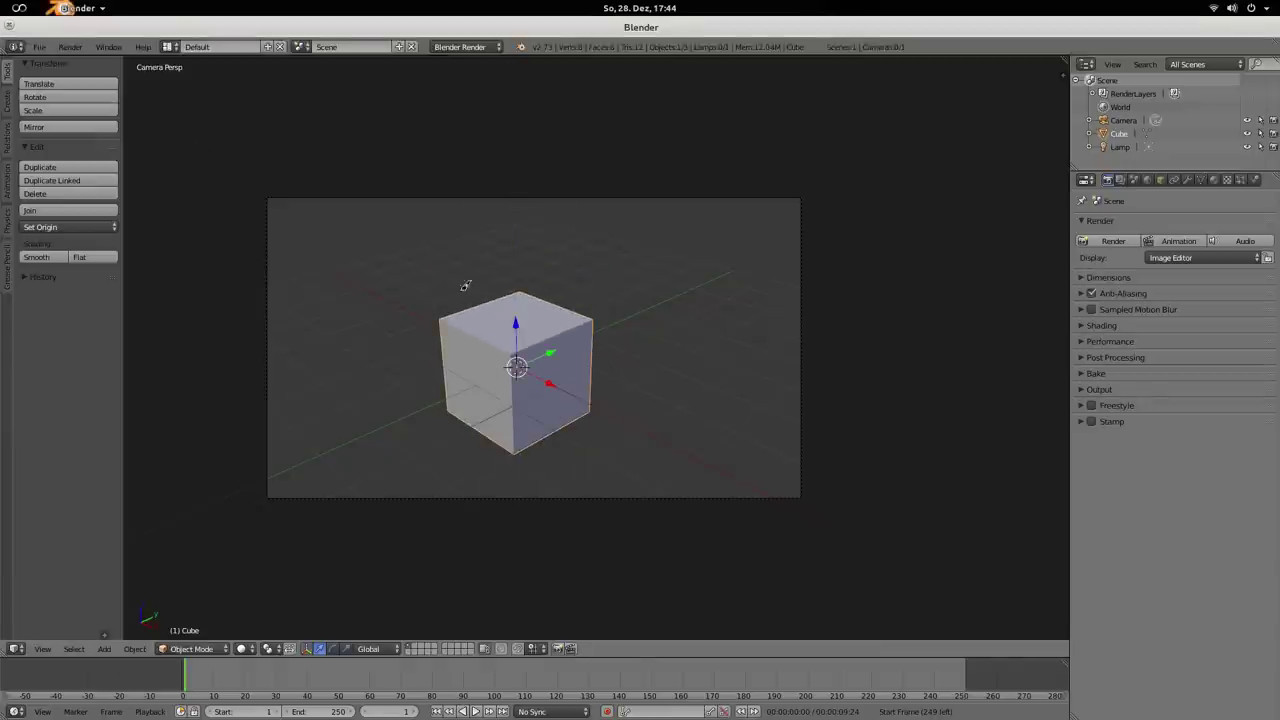
mouse_move(462, 289)
mouse_down()
mouse_move(526, 240)
mouse_move(668, 231)
mouse_move(694, 268)
mouse_move(741, 287)
mouse_move(729, 338)
mouse_move(662, 341)
mouse_up()
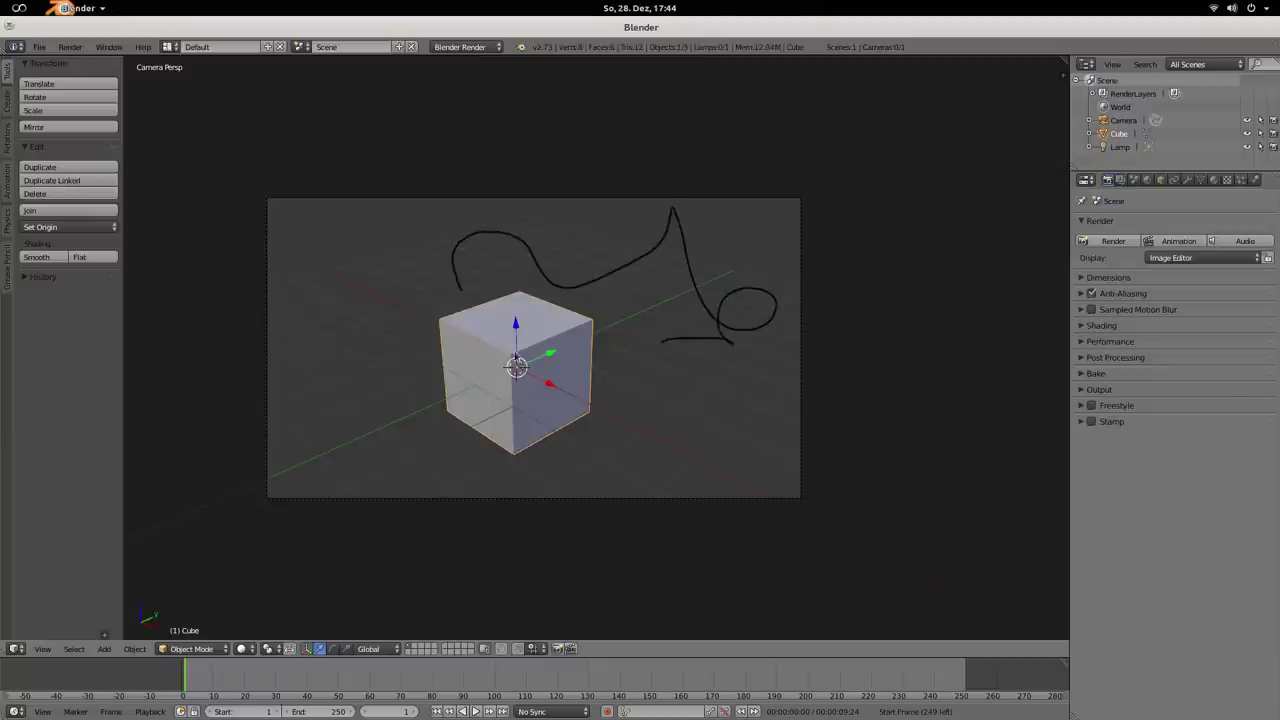
- Add a second cube and move it behind and left of the original
key(shift+a)
mouse_move(369, 349)
click(420, 362)
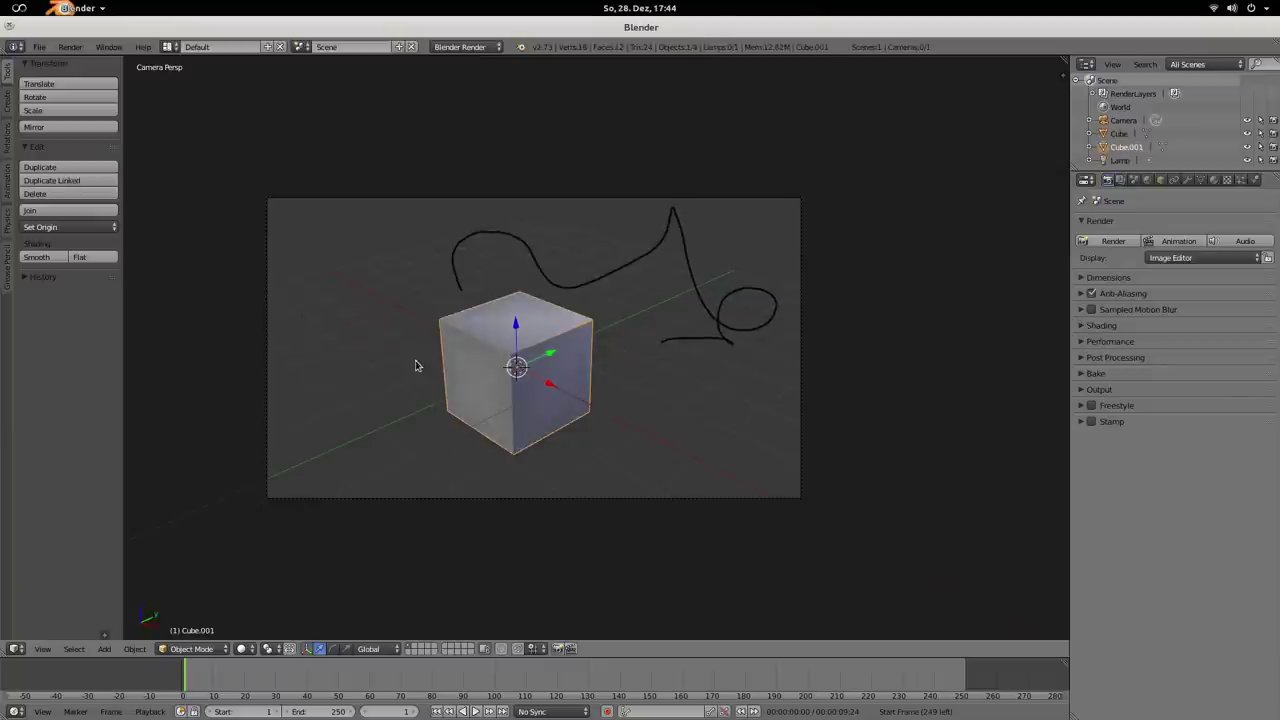
key(g)
click(439, 354)
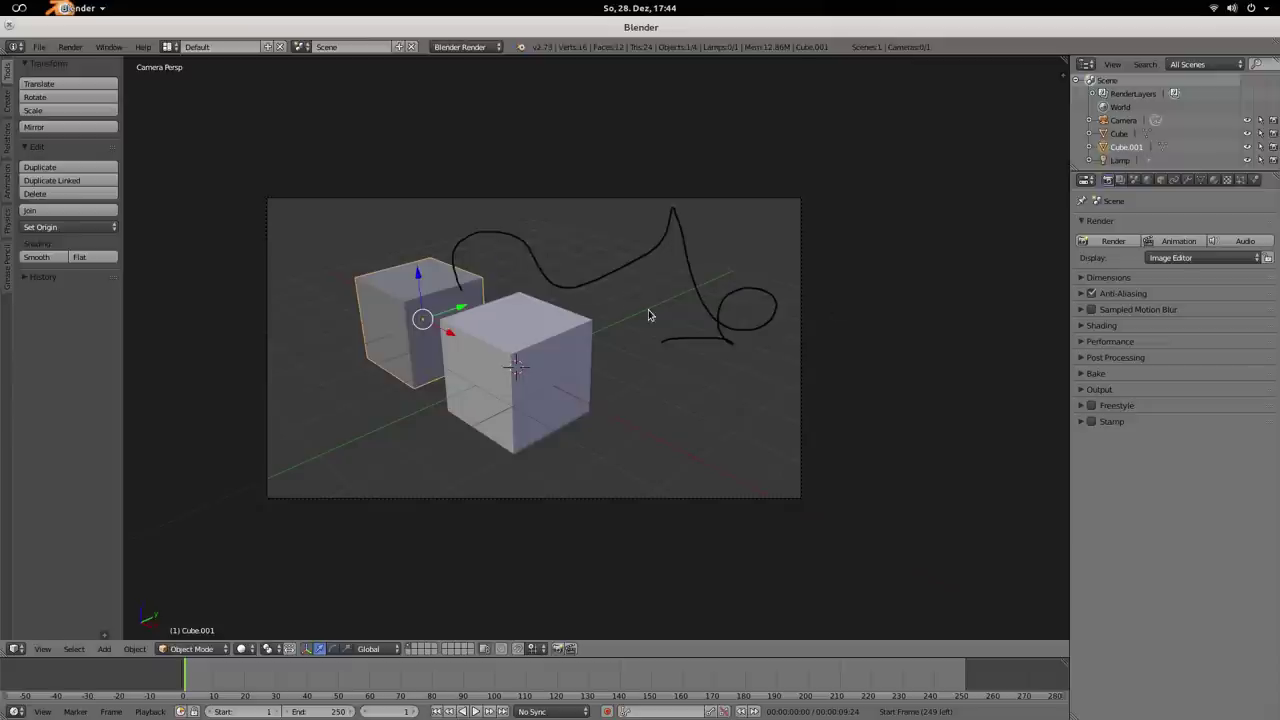
key(n)
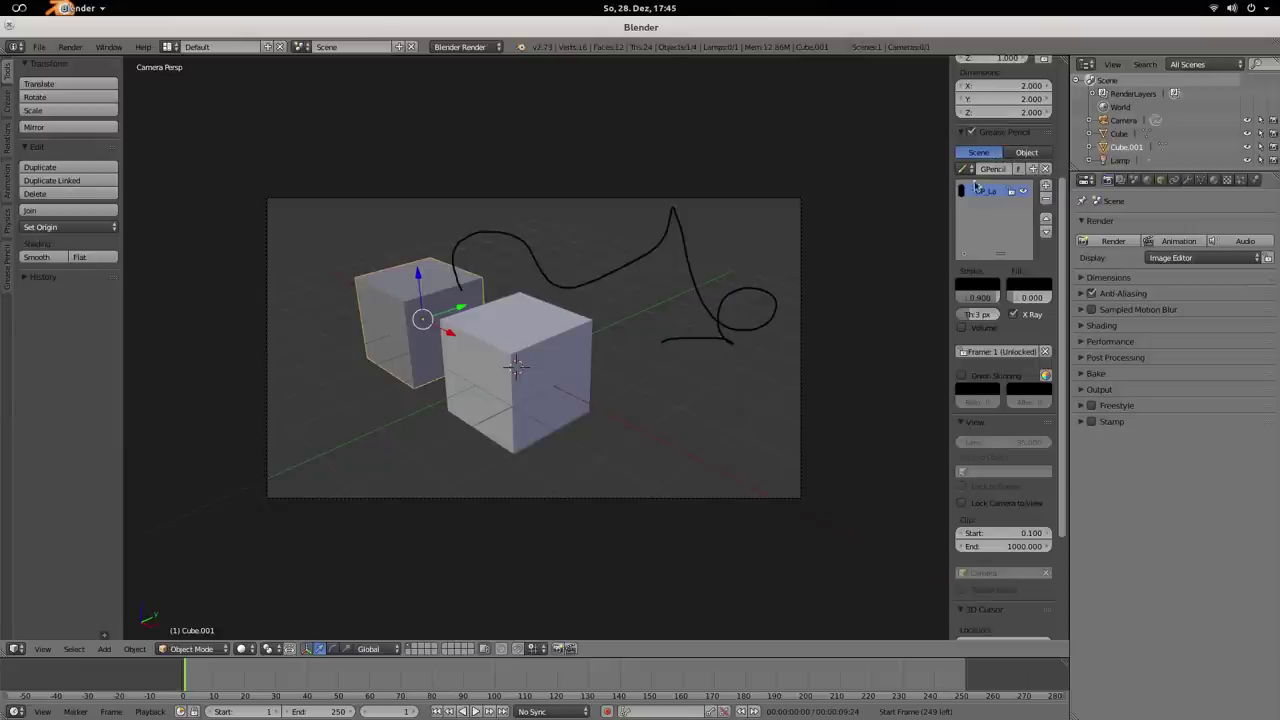
- Set the grease pencil source to Object and link the GPencil data to Cube.001
click(1027, 152)
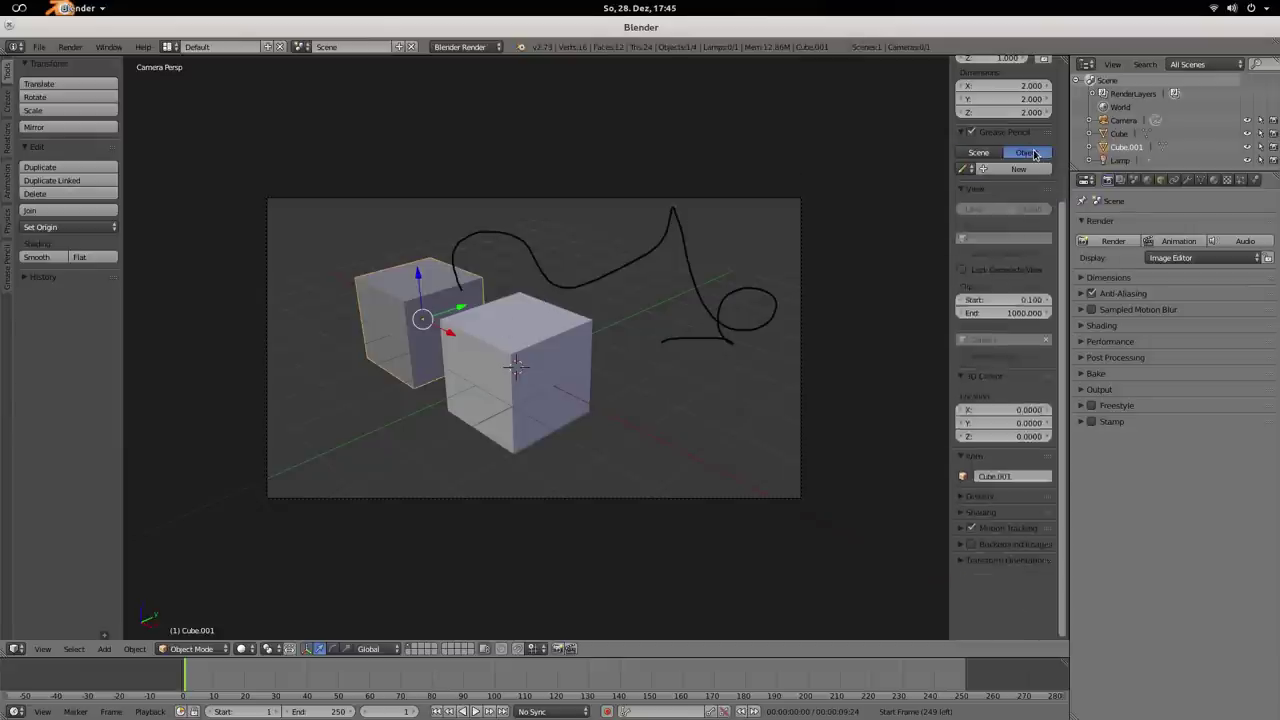
click(963, 169)
click(975, 190)
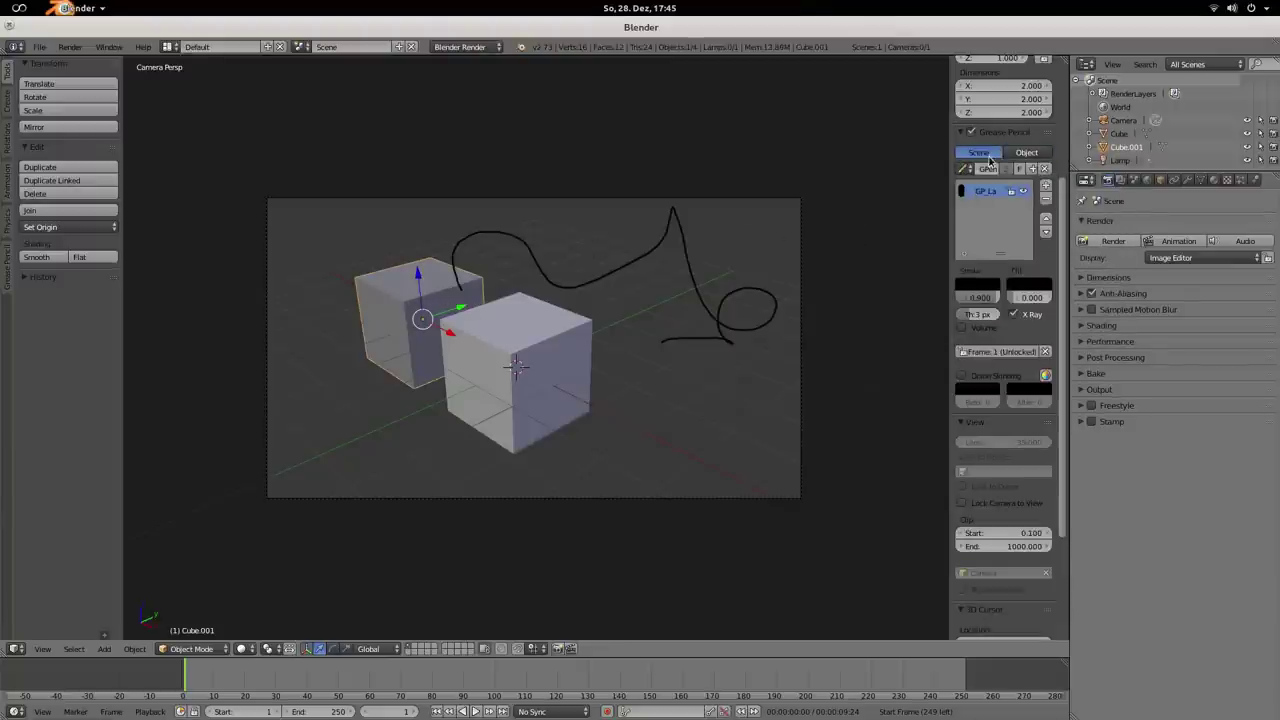
click(1030, 153)
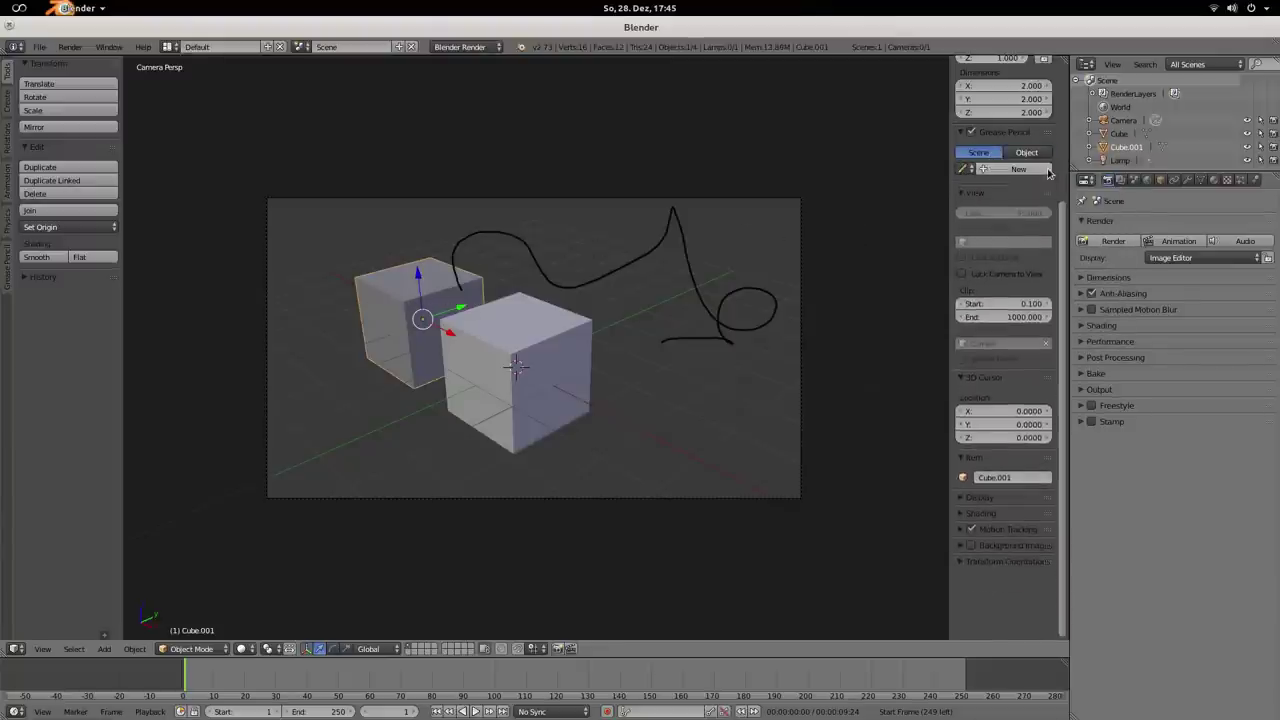
- Alternate selection between the original Cube and Cube.001 to check the strokes appear only on Cube.001
right_click(474, 342)
right_click(415, 302)
right_click(494, 351)
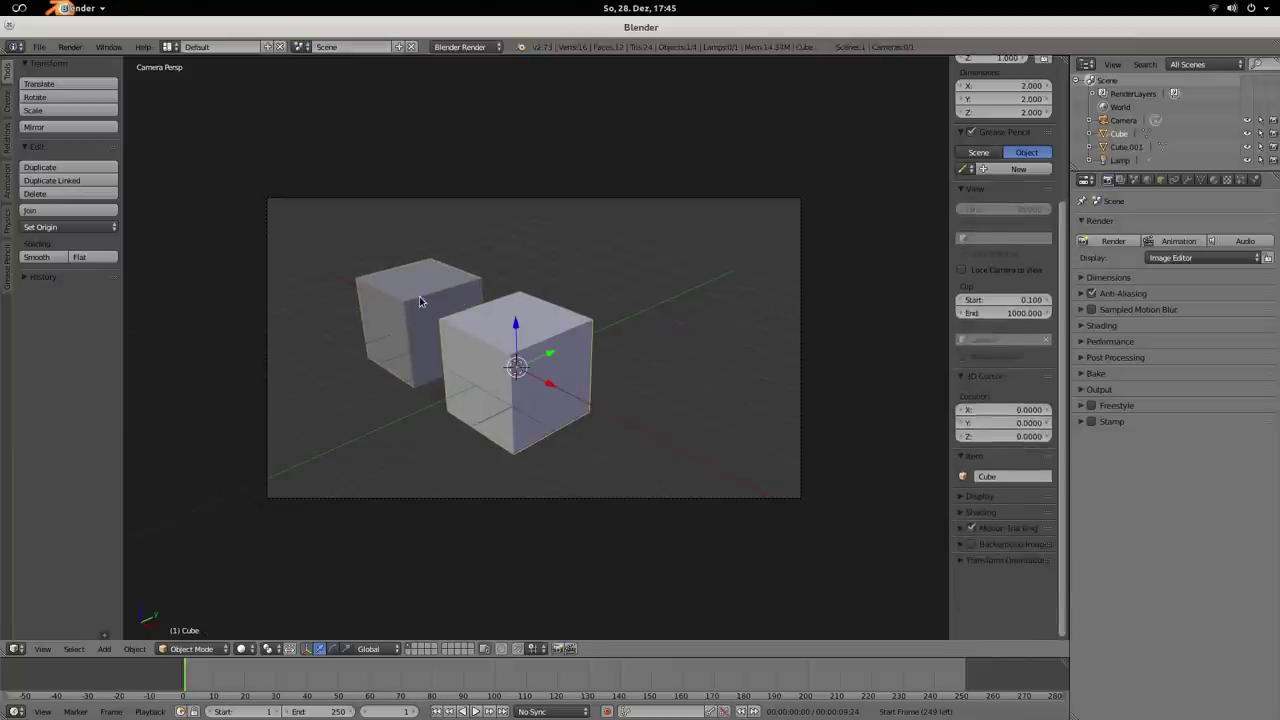
right_click(419, 298)
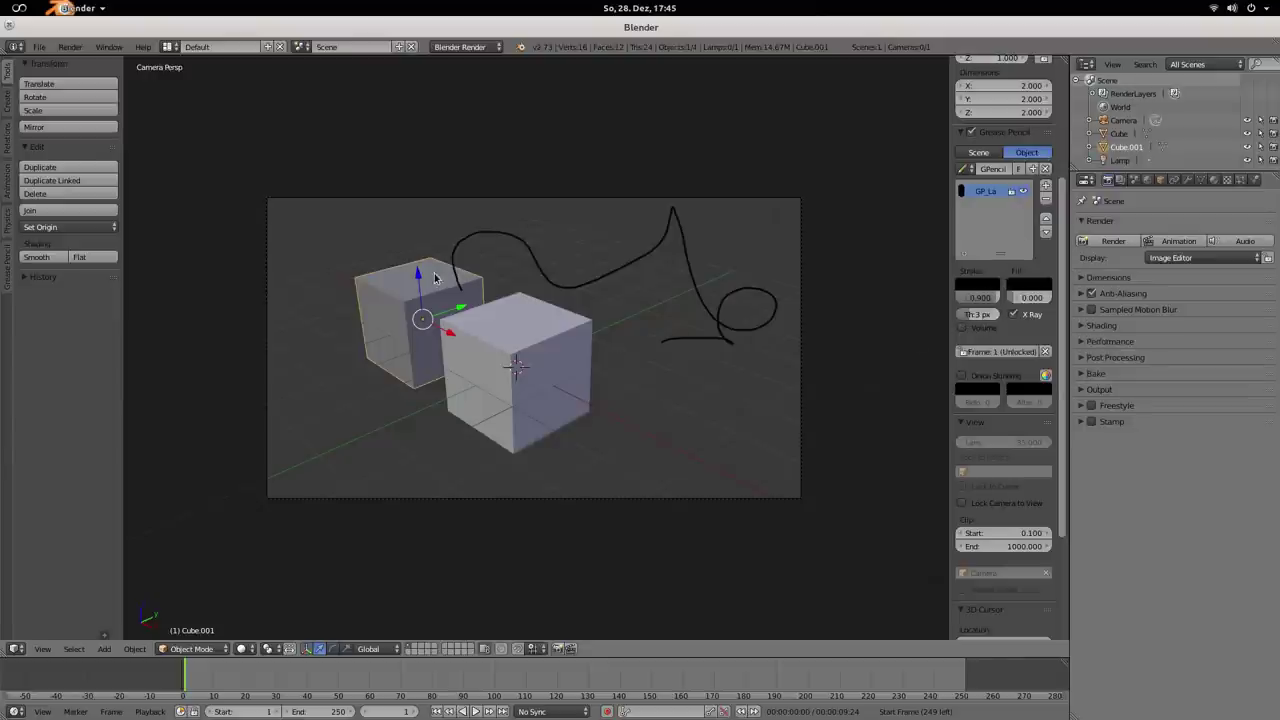
- Make the grease pencil stroke volumetric and colour it purple
click(963, 327)
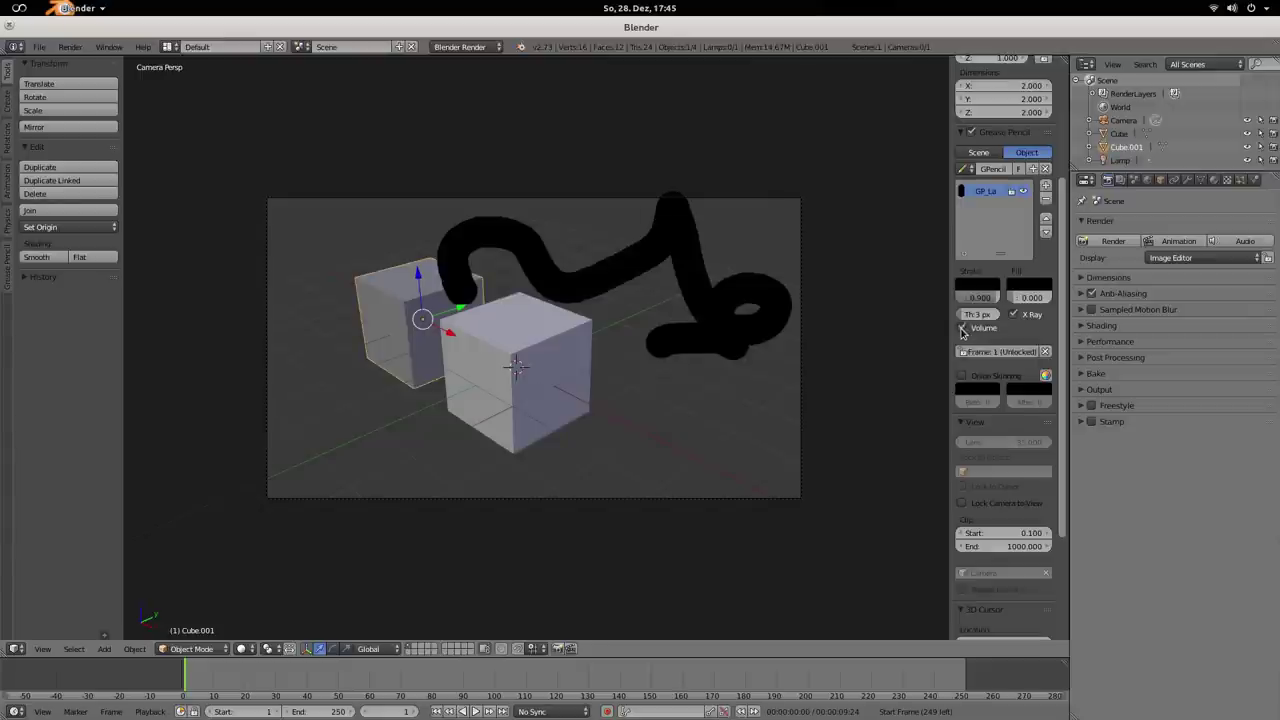
mouse_move(412, 325)
middle_down()
mouse_move(601, 298)
mouse_move(579, 396)
mouse_move(470, 312)
middle_up()
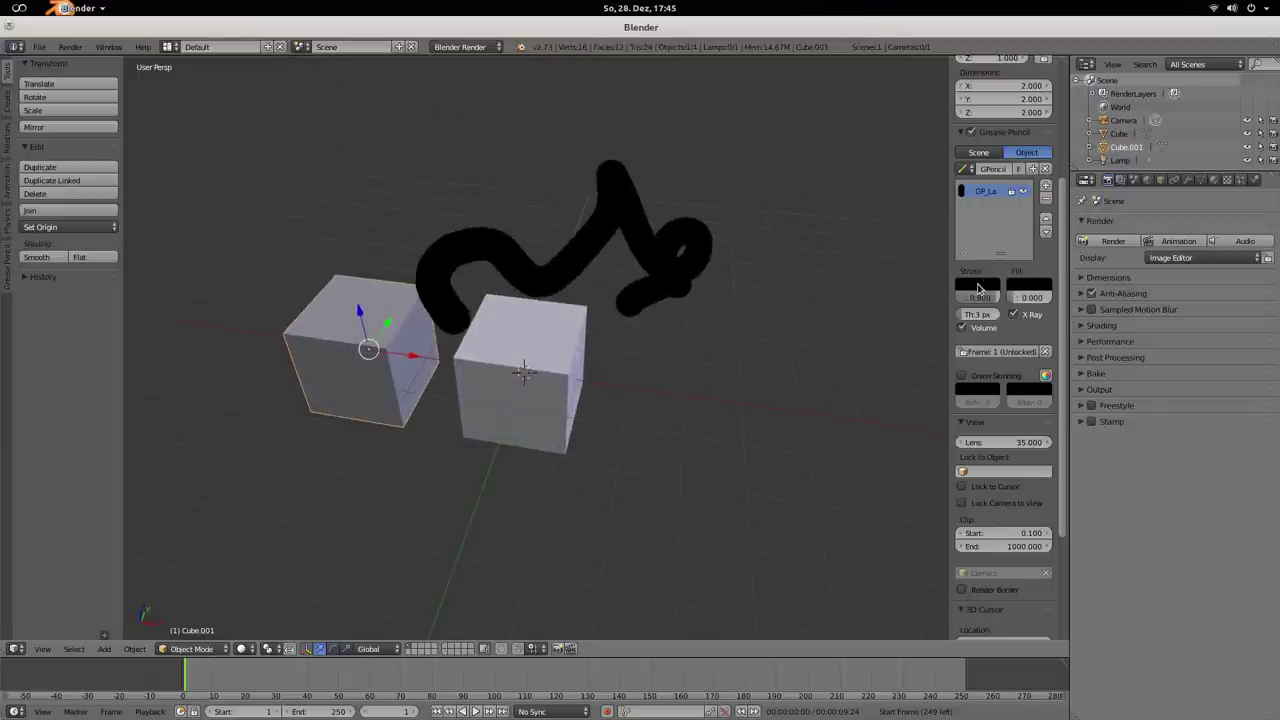
click(978, 288)
drag(1066, 186, 1067, 104)
click(1031, 152)
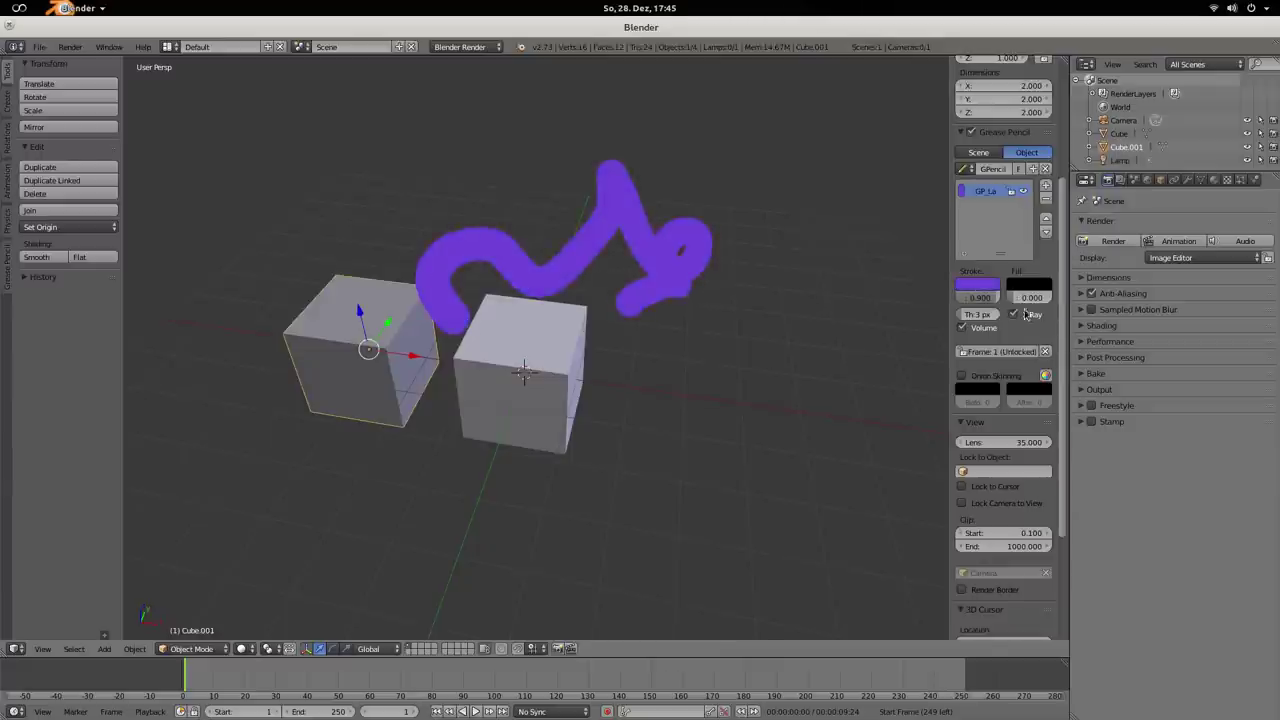
- Thin the stroke to 1 px, orbiting to inspect it from low and top-down angles
middle_drag(487, 381, 686, 114)
scroll(543, 309, up, 5)
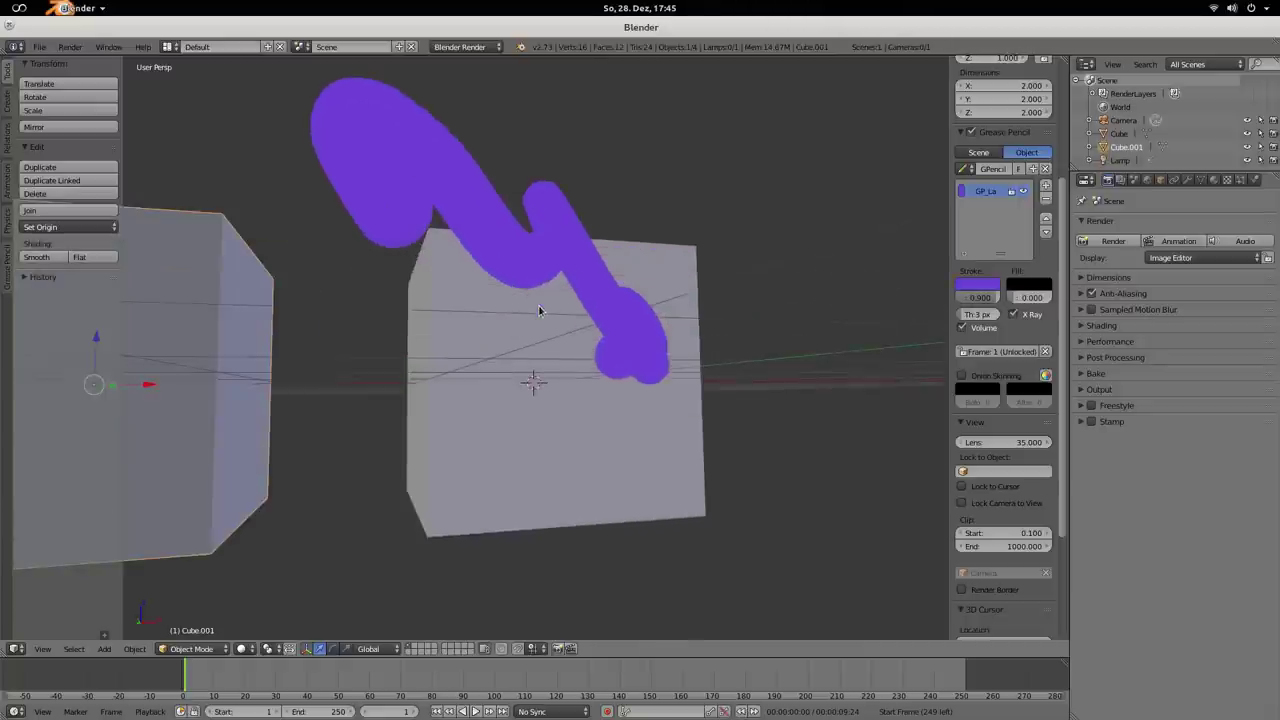
mouse_move(987, 318)
mouse_down()
mouse_move(1045, 318)
mouse_move(975, 318)
mouse_up()
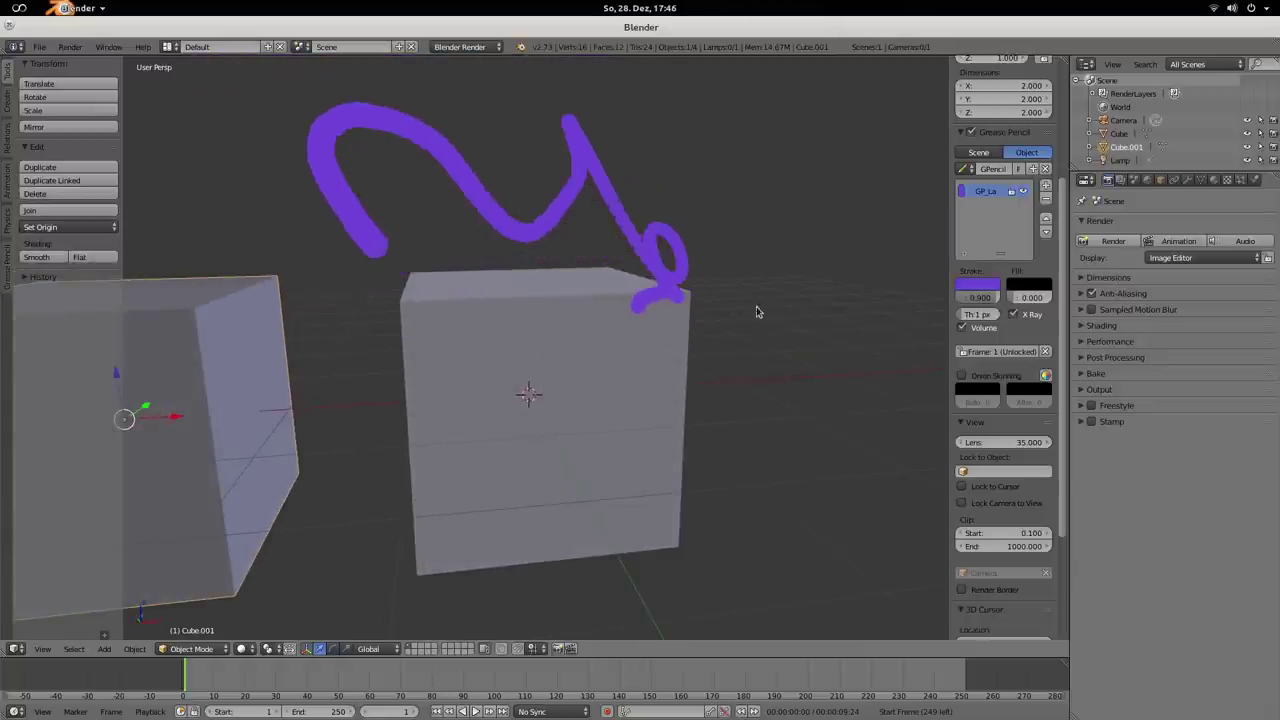
mouse_move(573, 208)
middle_down()
mouse_move(509, 257)
mouse_move(515, 216)
middle_up()
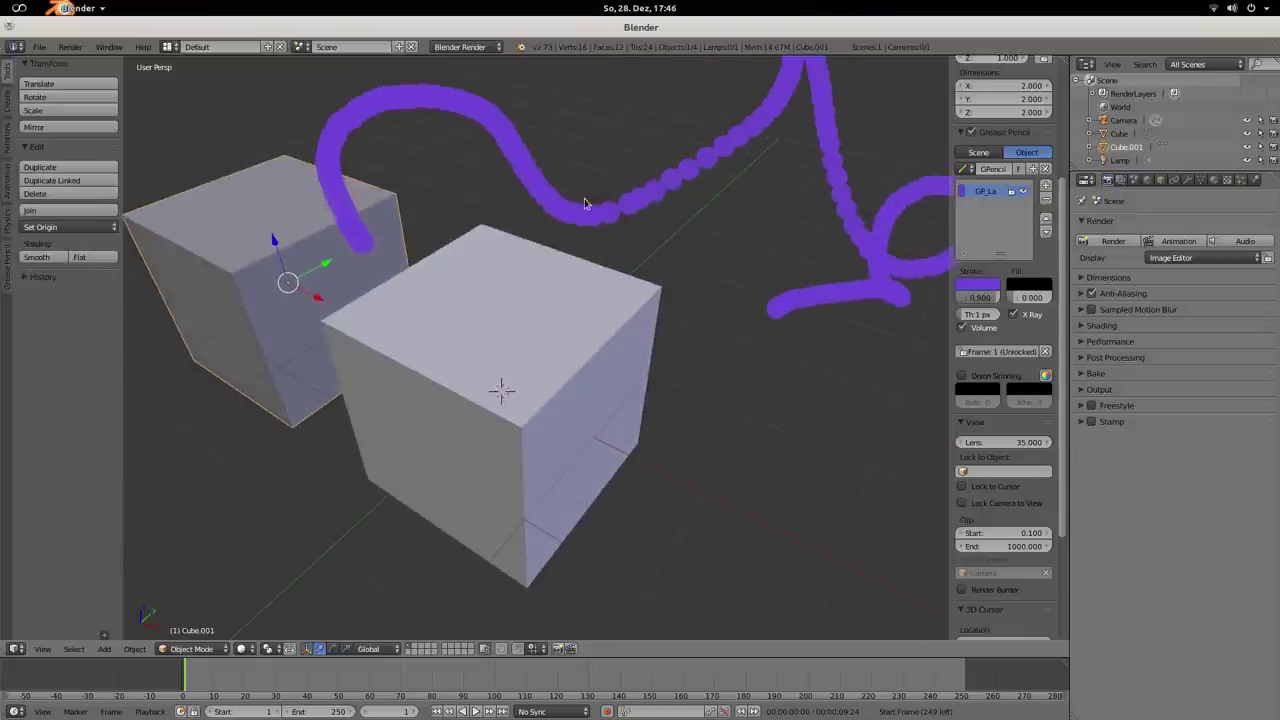
mouse_move(632, 190)
middle_down()
mouse_move(552, 255)
mouse_move(549, 234)
middle_up()
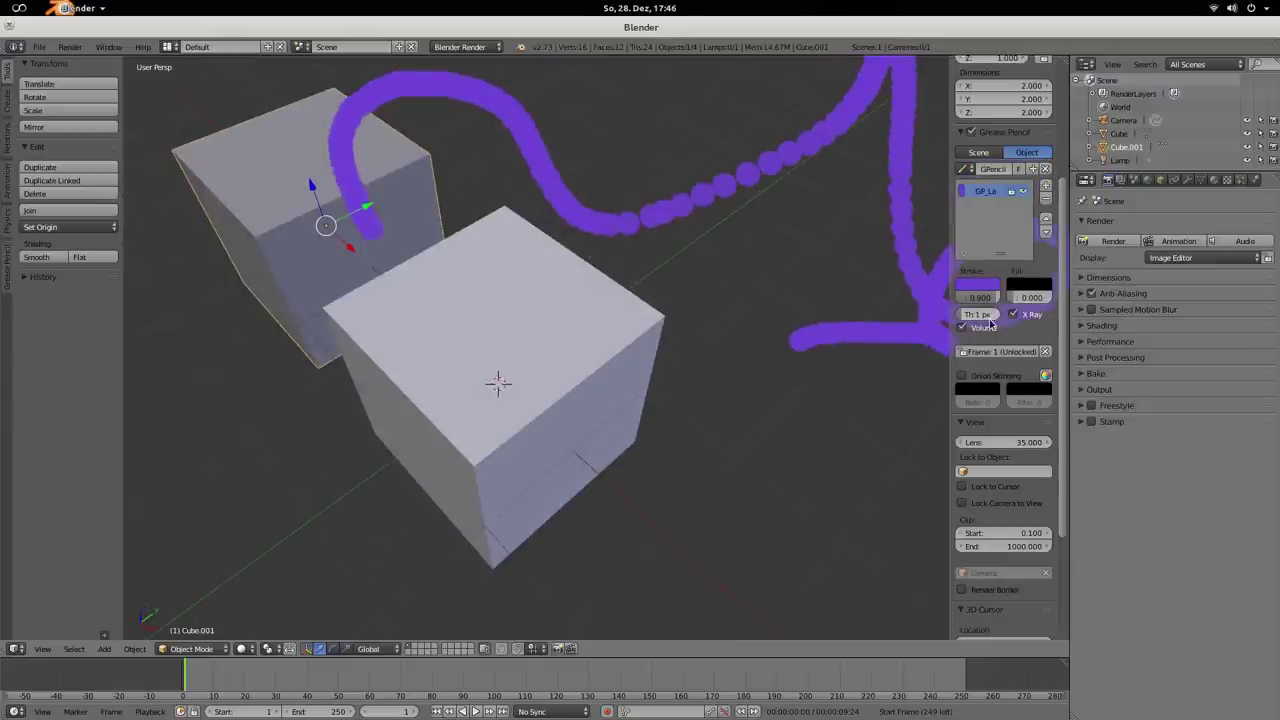
- Thicken the stroke to 6 px and turn off the volumetric look
mouse_move(998, 314)
mouse_down()
mouse_move(1020, 314)
mouse_move(959, 327)
mouse_up()
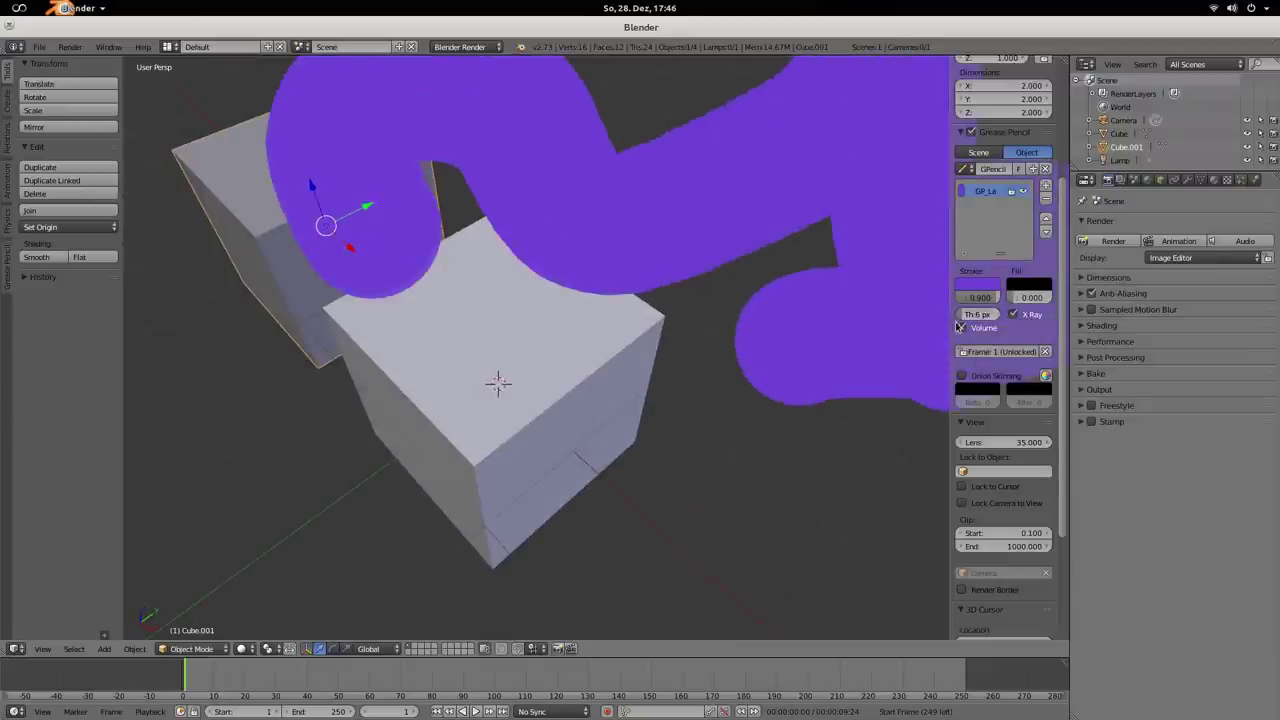
click(963, 328)
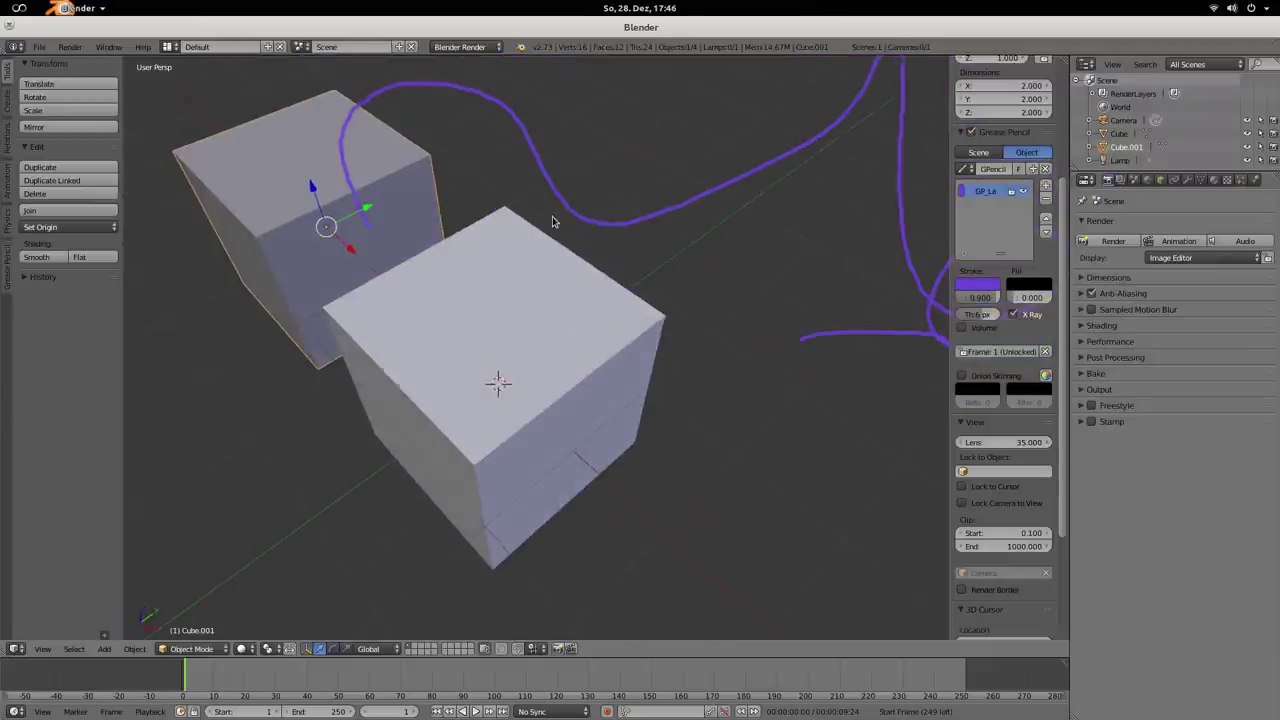
middle_drag(565, 228, 603, 189)
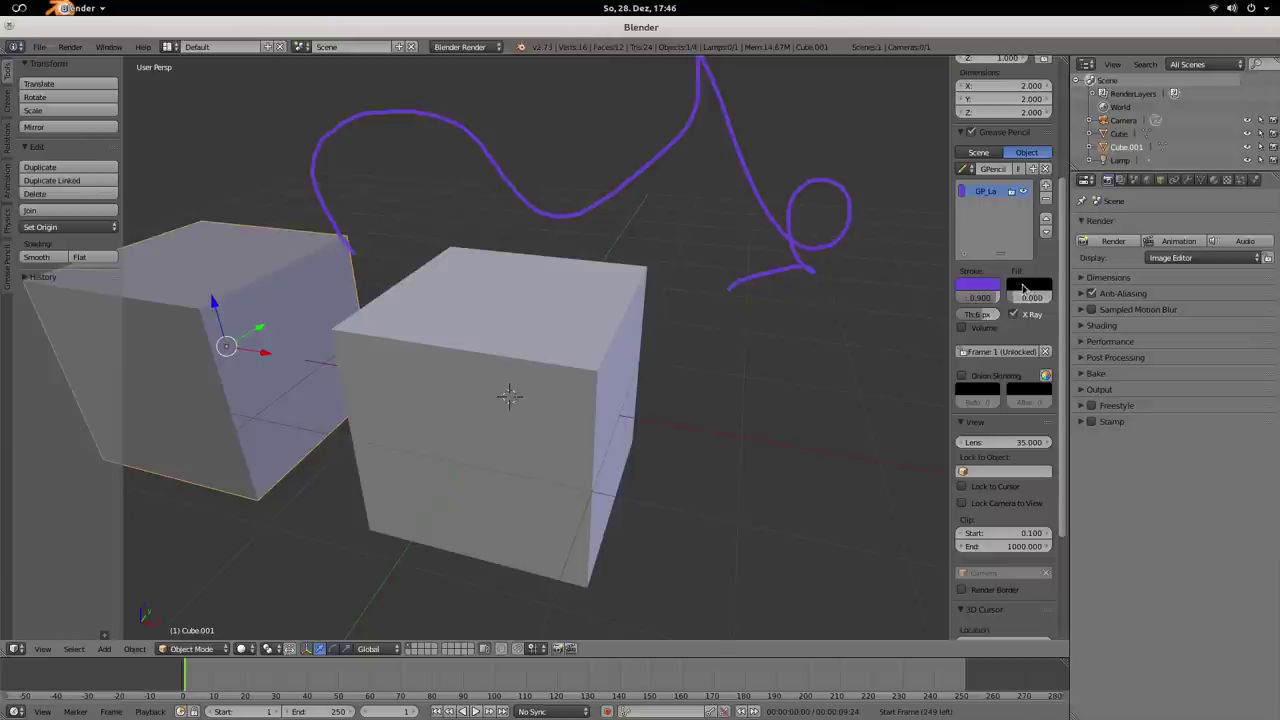
- Give the stroke a fully opaque blue fill and draw a Pac-Man shape beside the front cube
drag(1031, 297, 1100, 297)
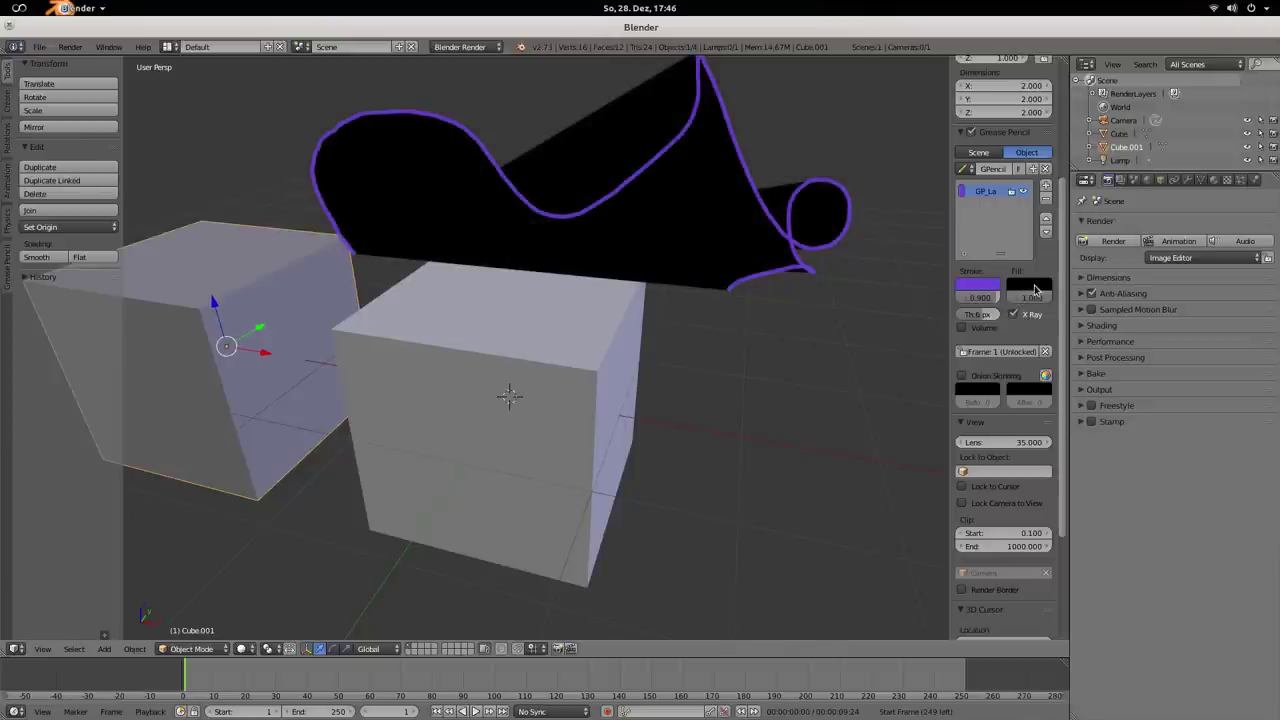
click(1030, 285)
mouse_move(1126, 152)
mouse_down()
mouse_move(1122, 108)
mouse_move(1050, 118)
mouse_move(1075, 114)
mouse_move(1093, 136)
mouse_up()
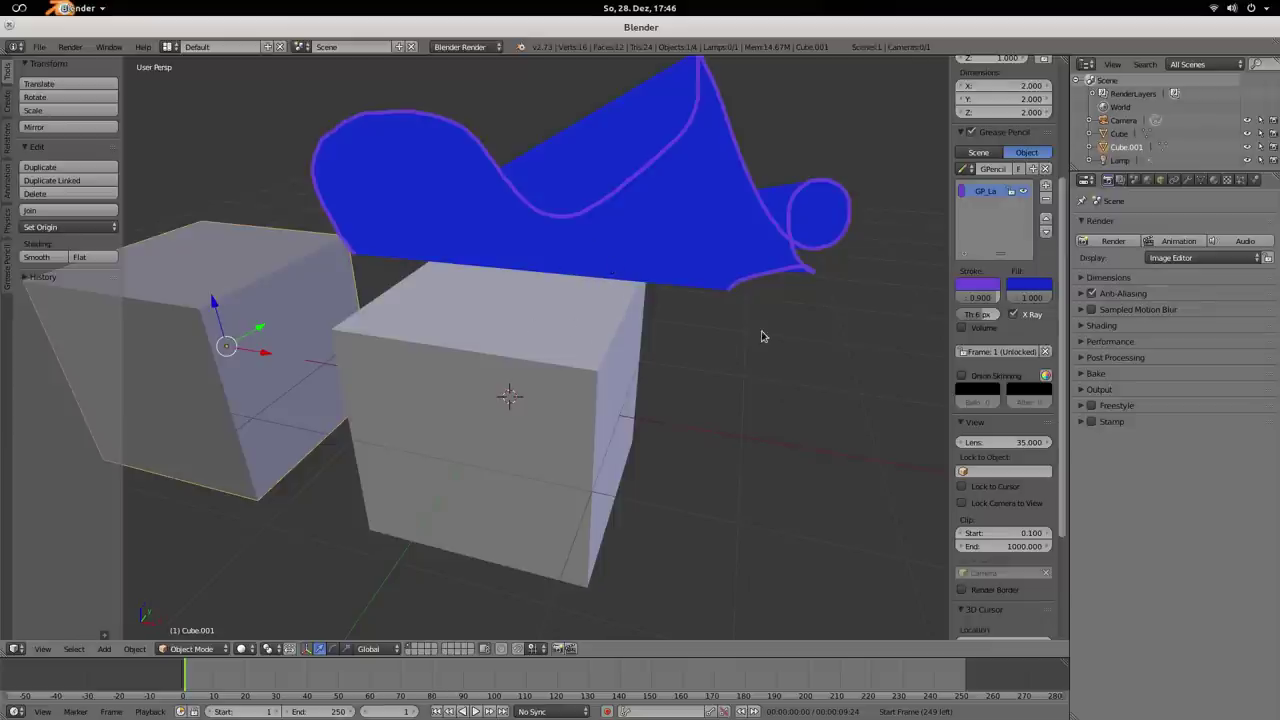
mouse_move(772, 330)
mouse_down()
mouse_move(712, 328)
mouse_move(669, 363)
mouse_move(661, 409)
mouse_move(694, 439)
mouse_move(752, 444)
mouse_move(783, 413)
mouse_move(691, 380)
mouse_move(768, 343)
mouse_up()
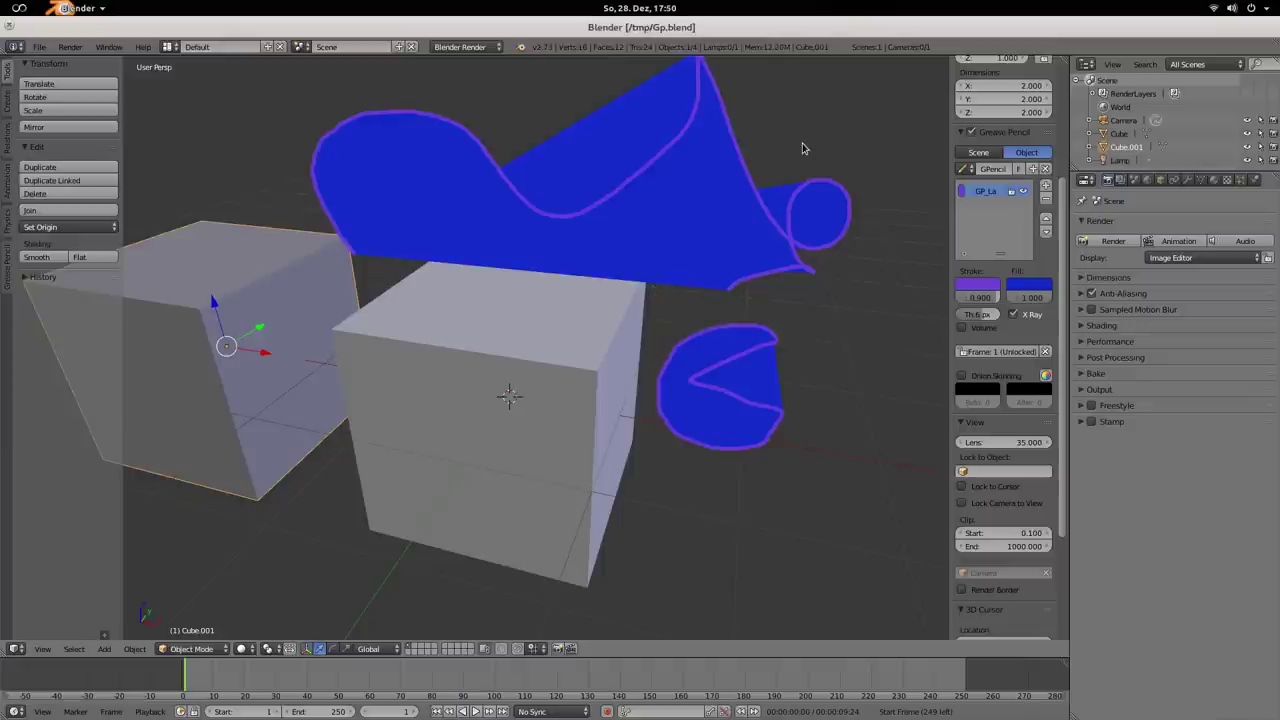
- Enable onion skinning and draw rising wave strokes above the cube on successive frames
click(963, 376)
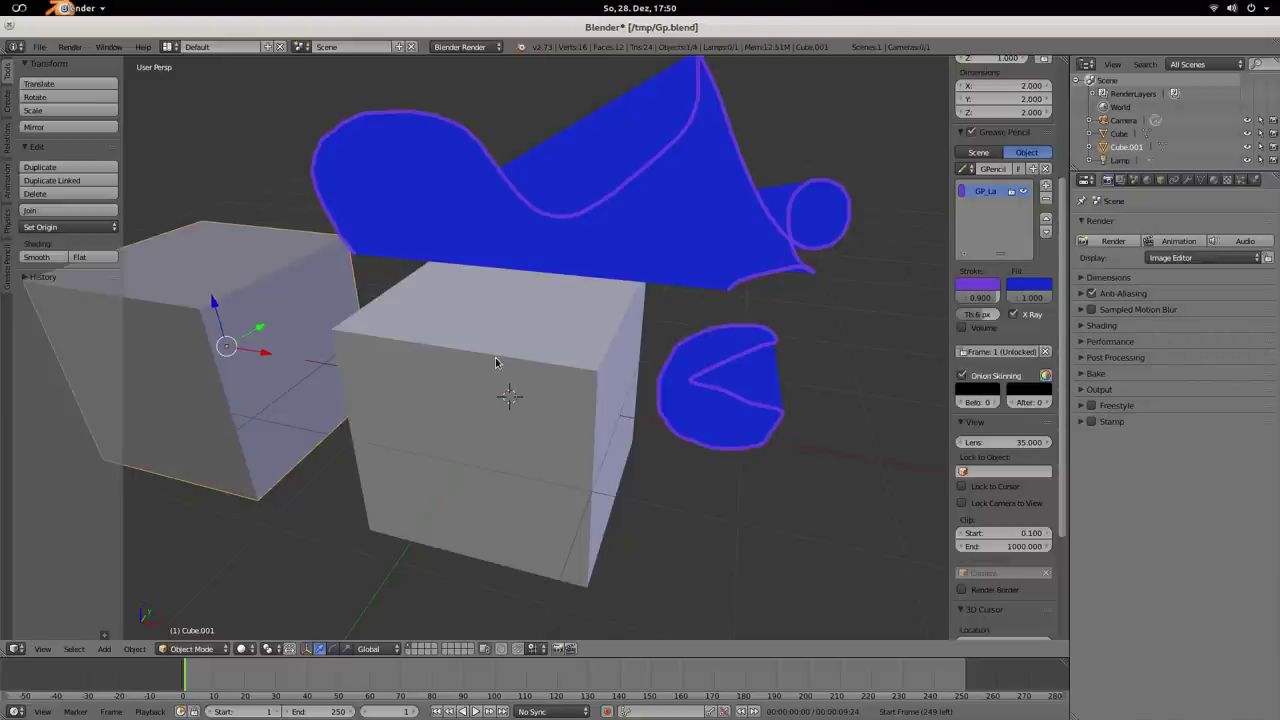
key(Right)
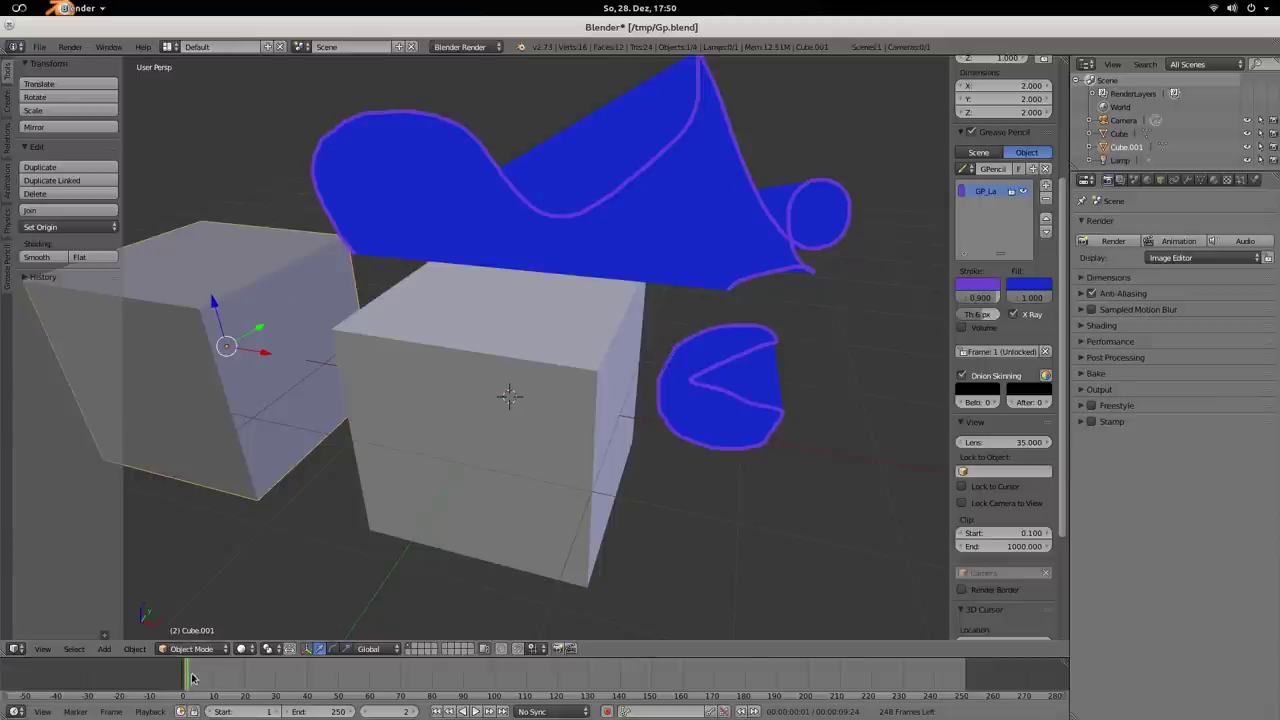
mouse_move(455, 302)
mouse_down()
mouse_move(508, 262)
mouse_move(580, 308)
mouse_move(646, 278)
mouse_up()
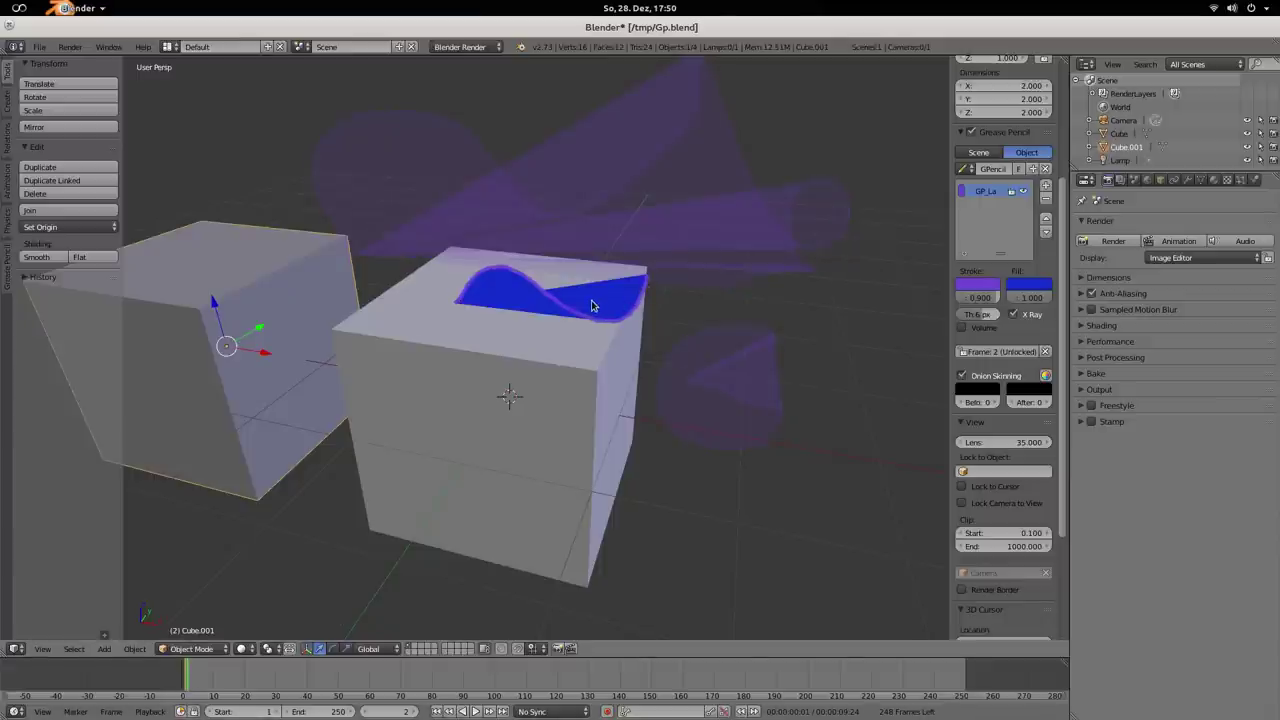
mouse_move(458, 258)
mouse_down()
mouse_move(529, 224)
mouse_move(614, 228)
mouse_up()
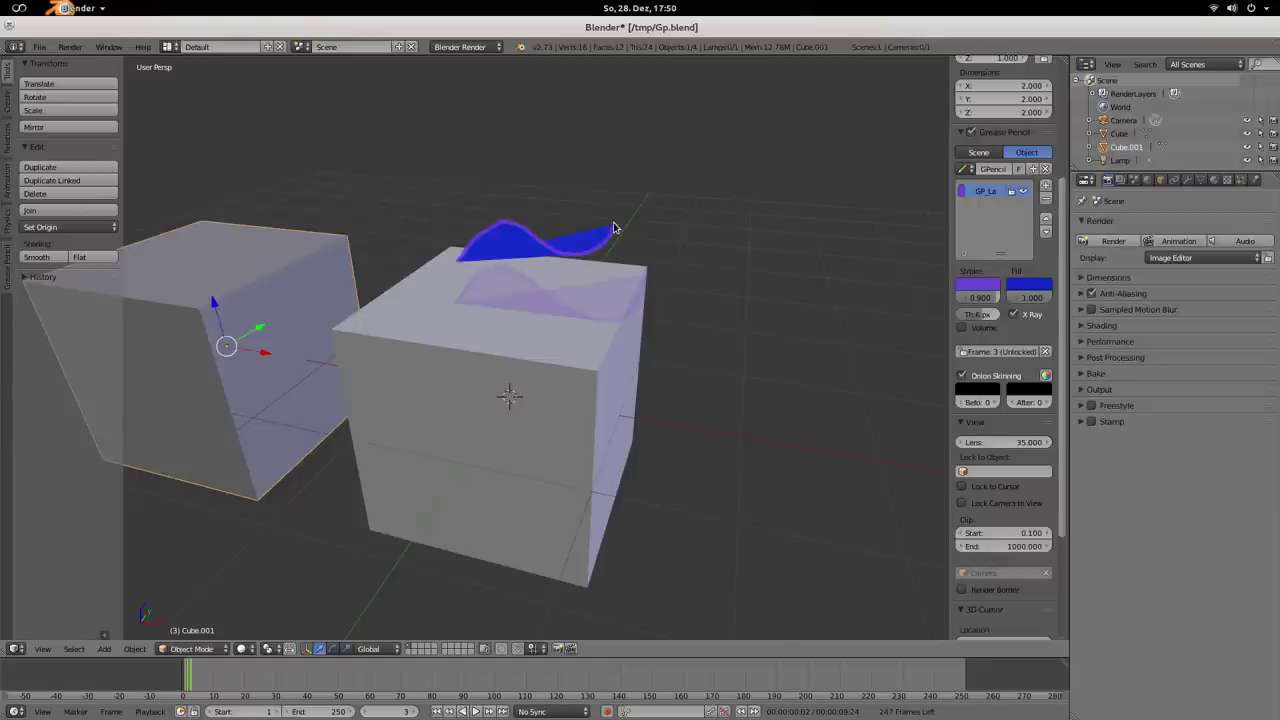
key(Right)
mouse_move(475, 212)
mouse_down()
mouse_move(543, 181)
mouse_move(645, 174)
mouse_up()
mouse_move(488, 158)
mouse_down()
mouse_move(559, 148)
mouse_move(652, 117)
mouse_up()
key(Left)
key(Left)
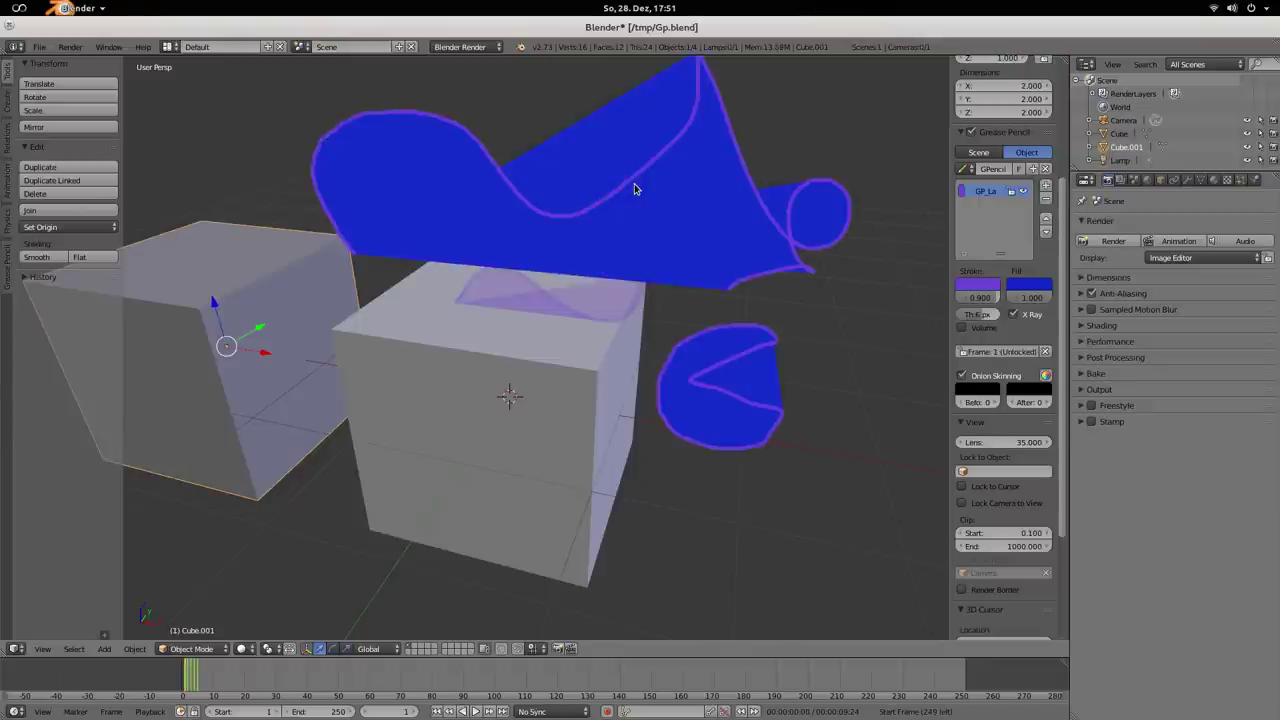
key(Left)
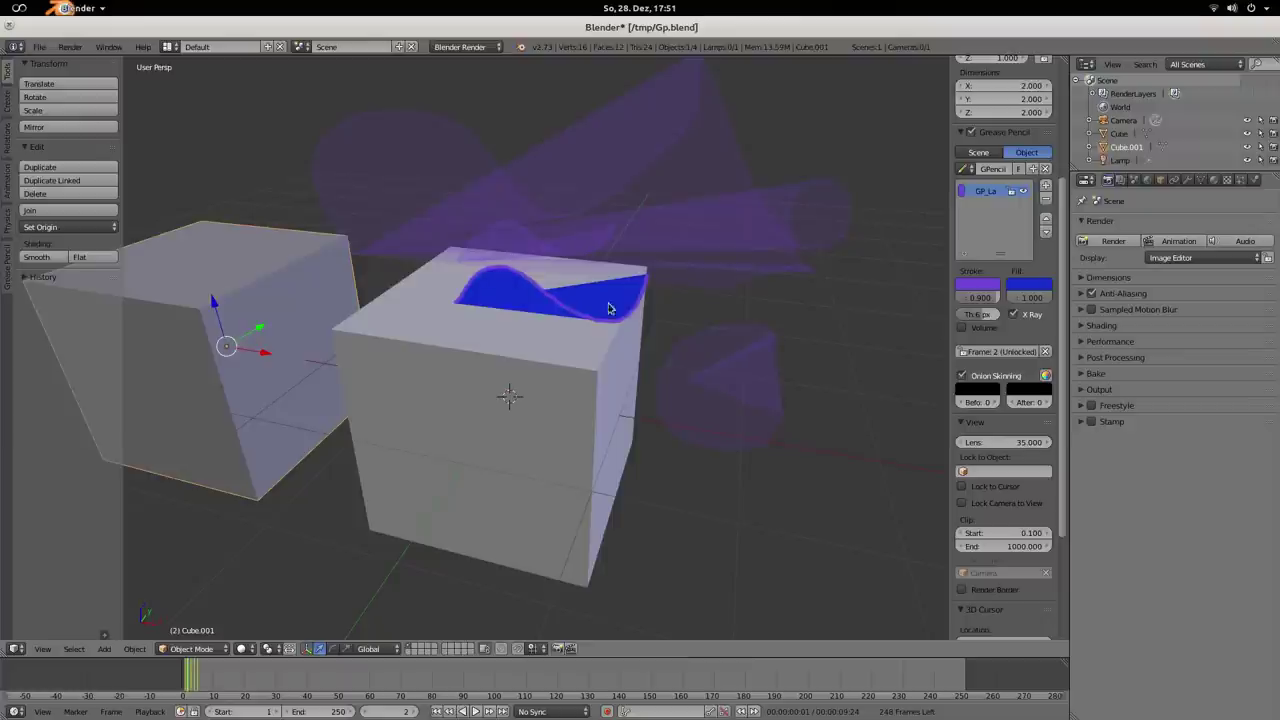
- Show more earlier frames as ghosts and step through the frames back to frame 3
drag(978, 401, 1008, 412)
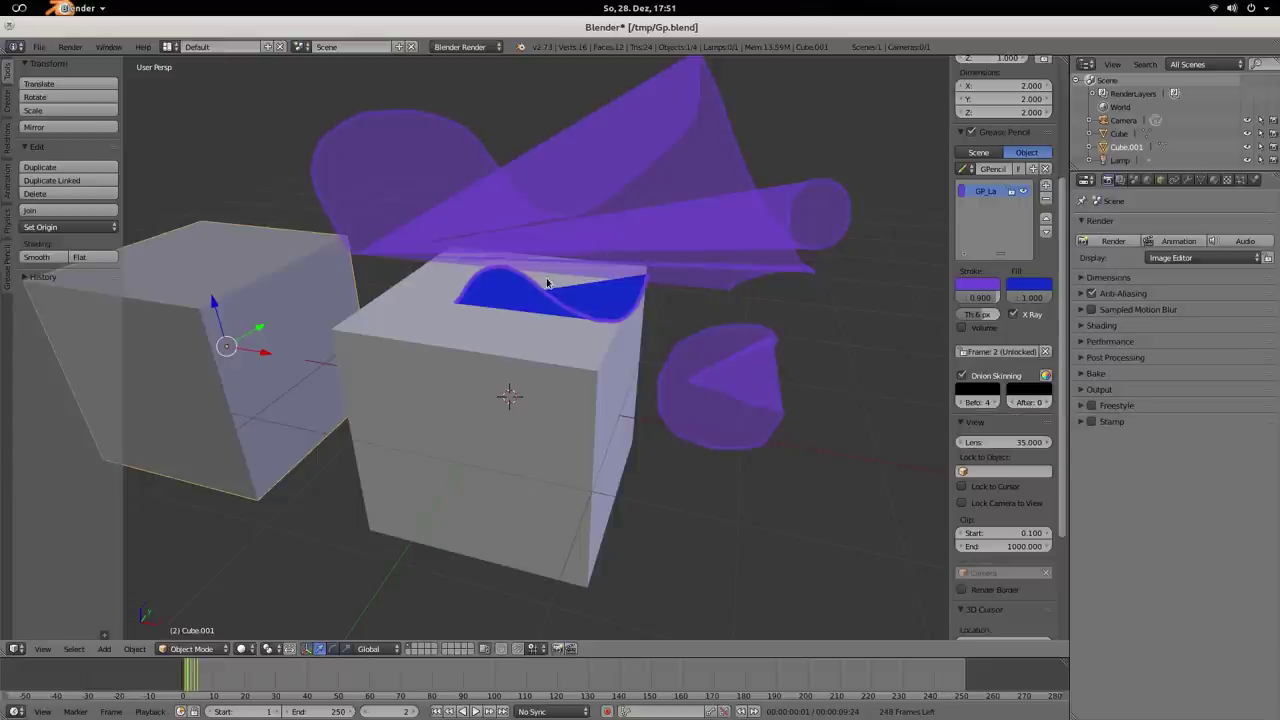
key(Left)
key(Left)
key(Right)
key(Right)
key(Right)
key(Right)
key(Right)
key(Left)
key(Left)
key(Left)
key(Left)
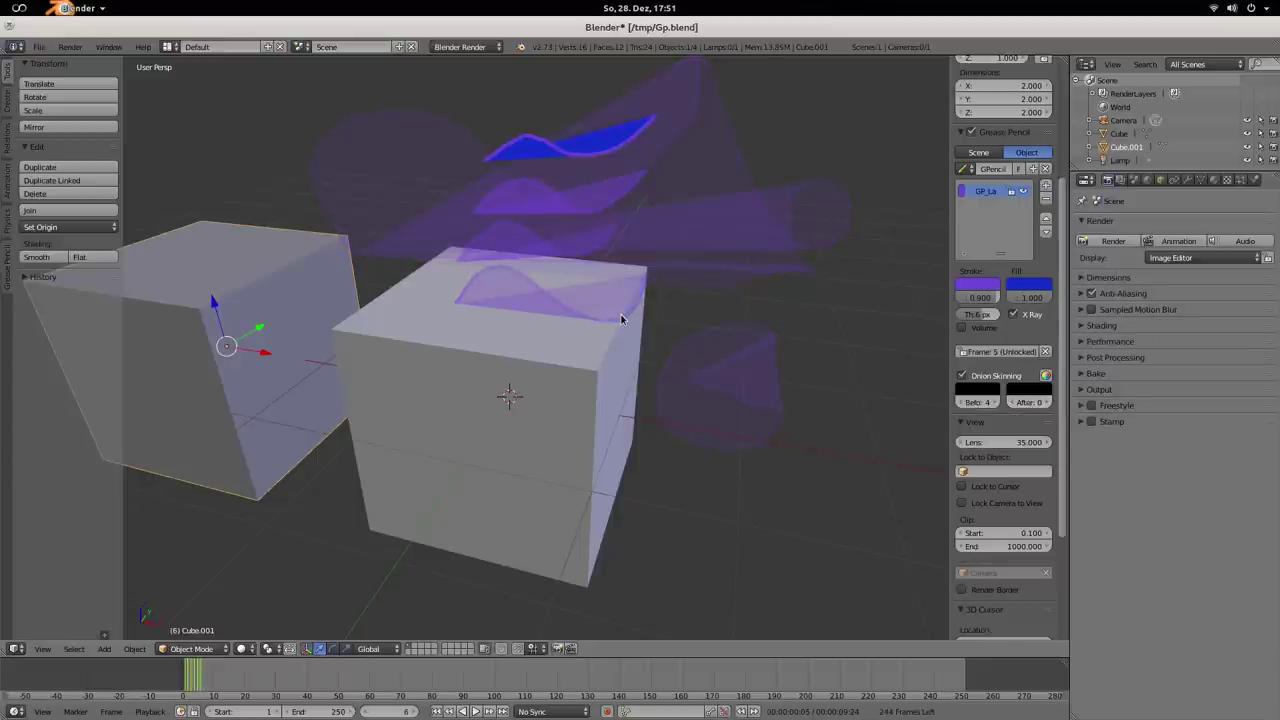
key(Right)
key(Left)
key(Left)
key(Right)
key(Right)
key(Left)
key(Right)
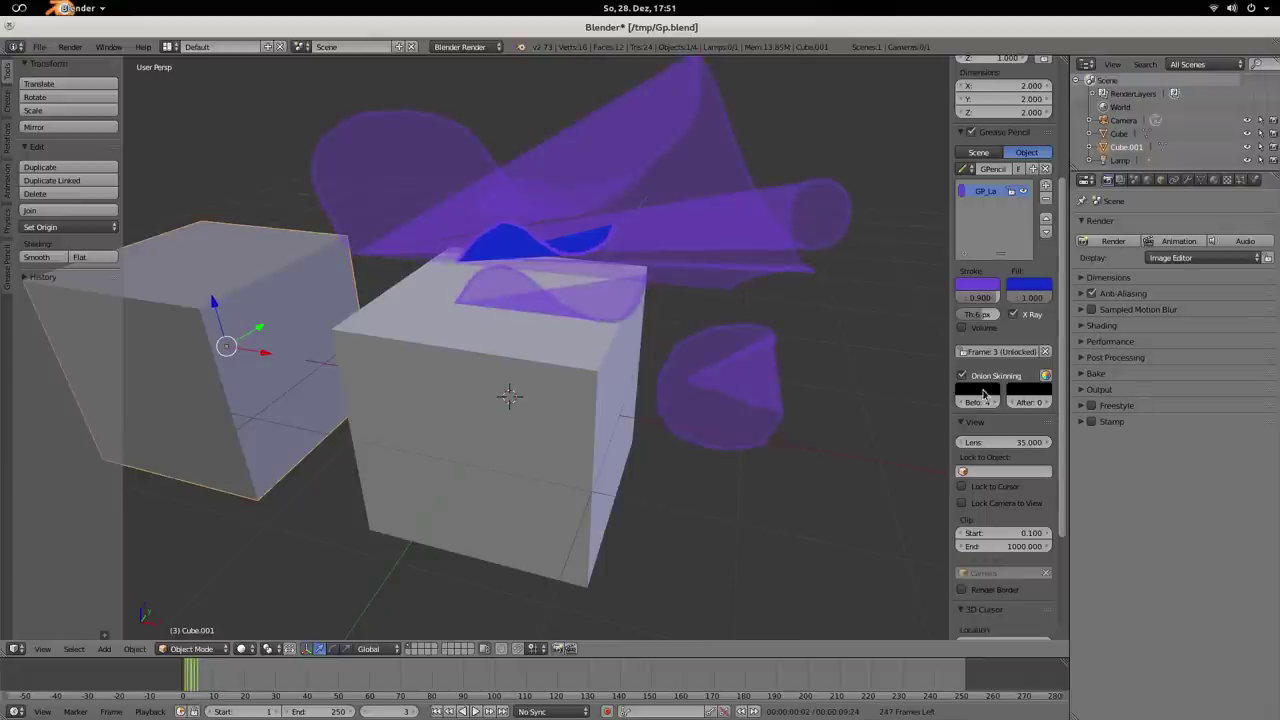
- Set the earlier-frame ghost colour to green and the later-frame ghost colour to magenta
click(985, 392)
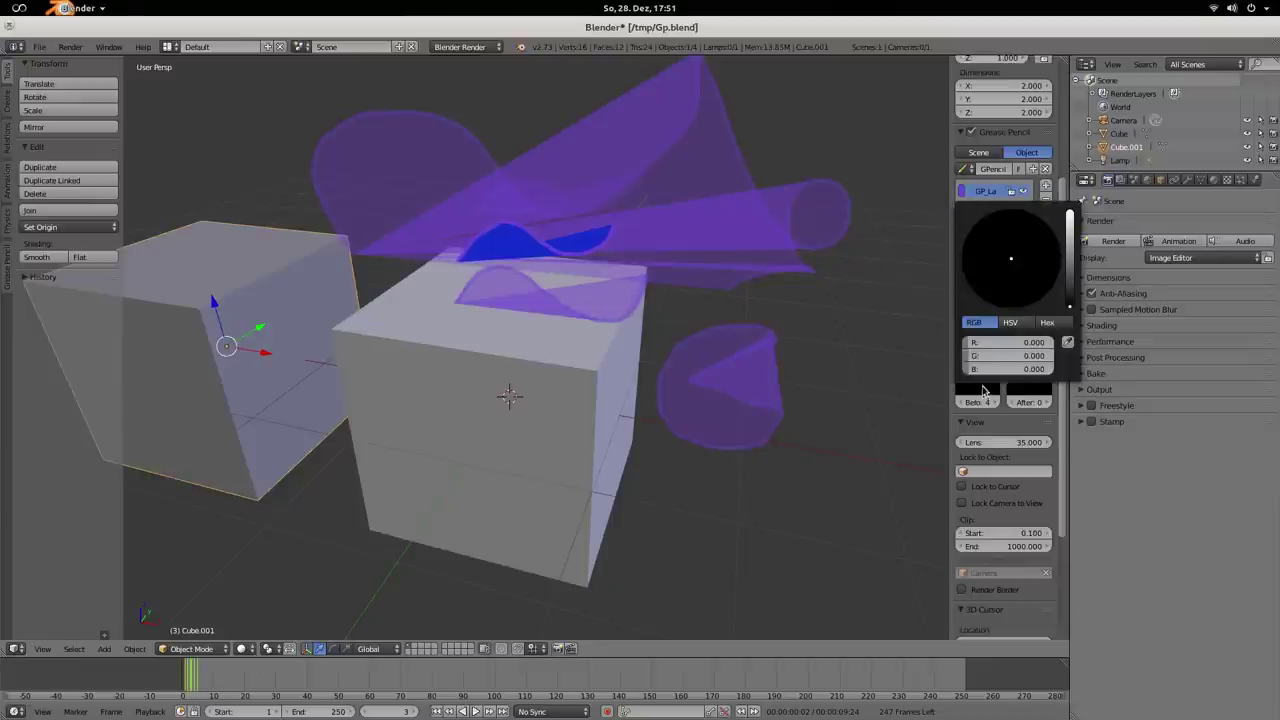
click(1070, 265)
drag(1070, 242, 1070, 212)
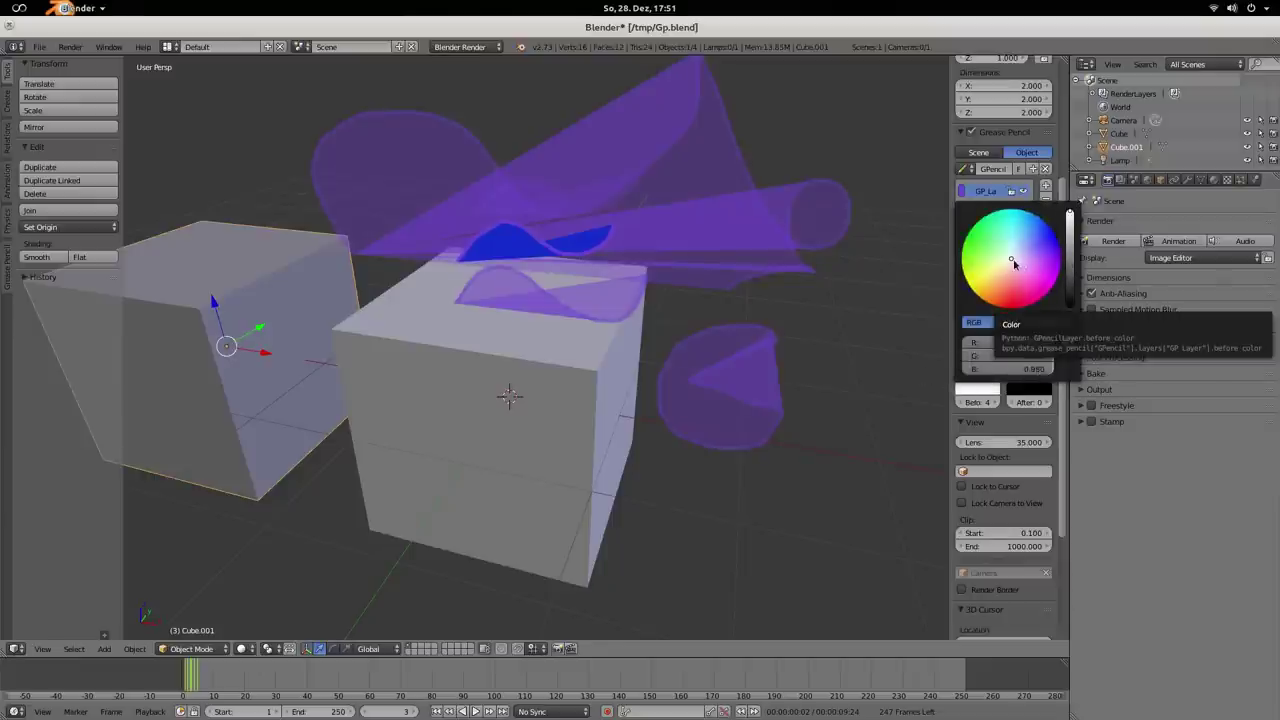
drag(1013, 262, 970, 230)
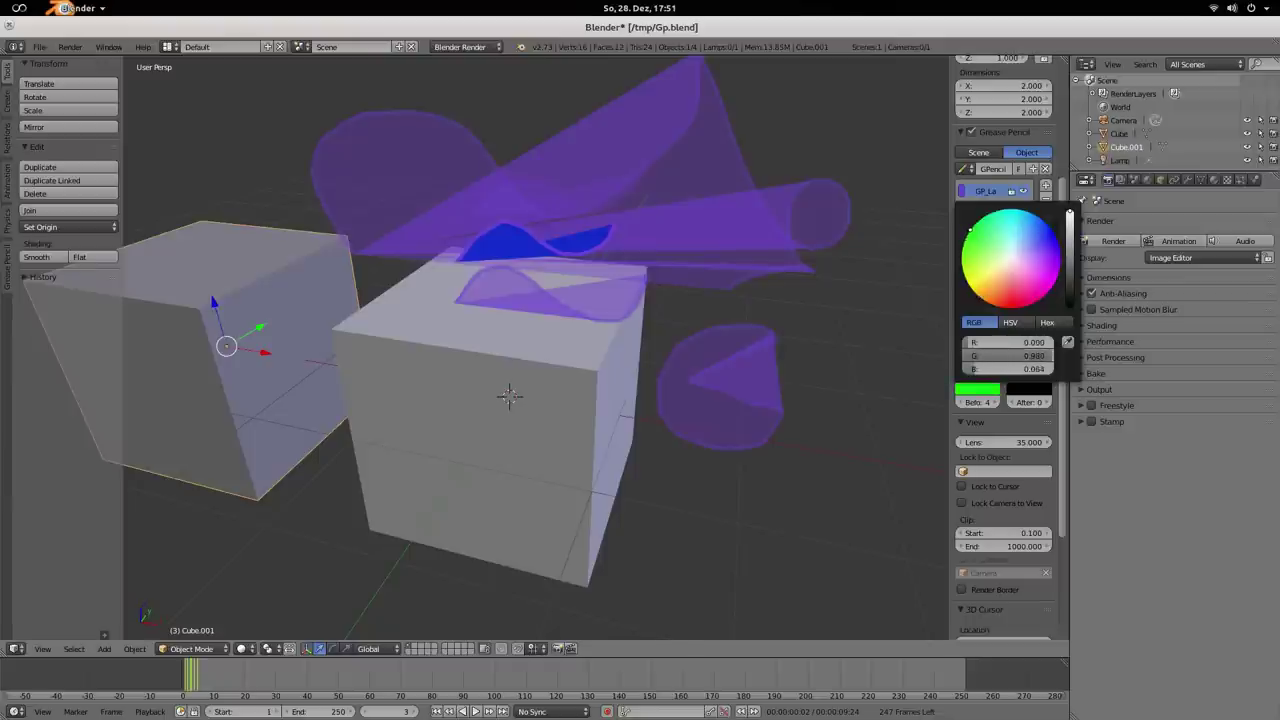
click(1028, 389)
drag(1121, 280, 1121, 212)
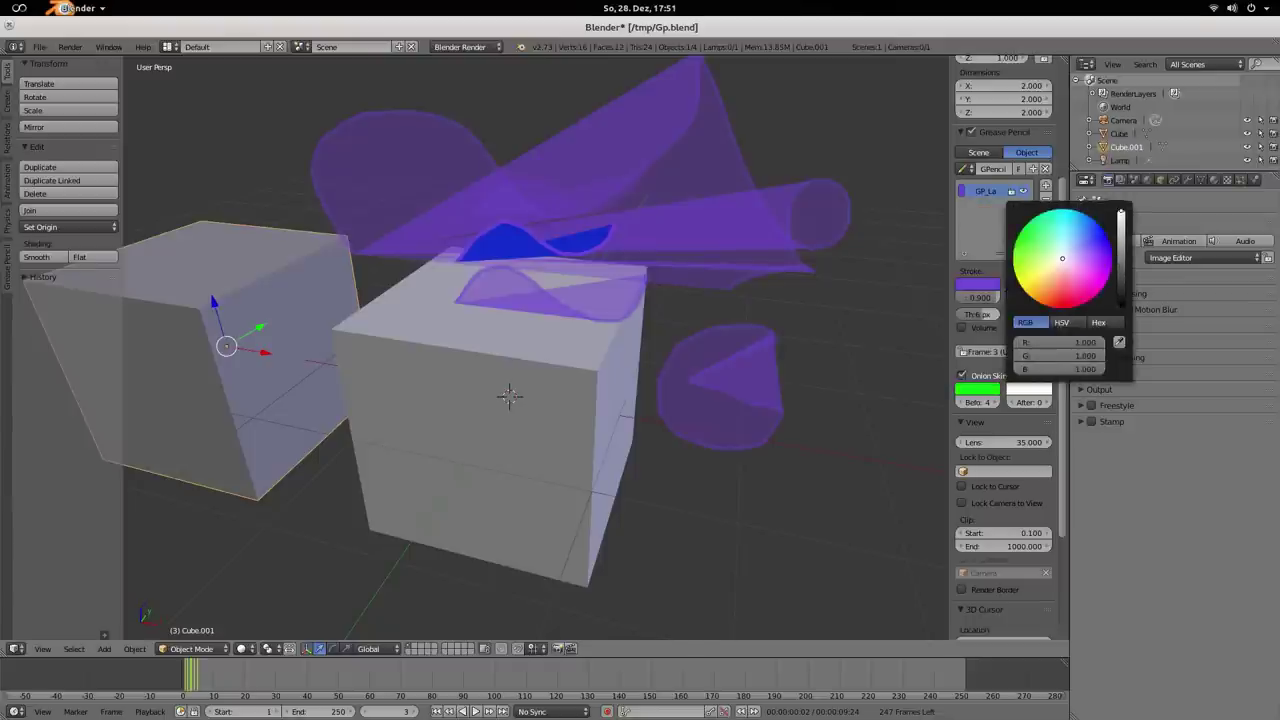
click(1095, 296)
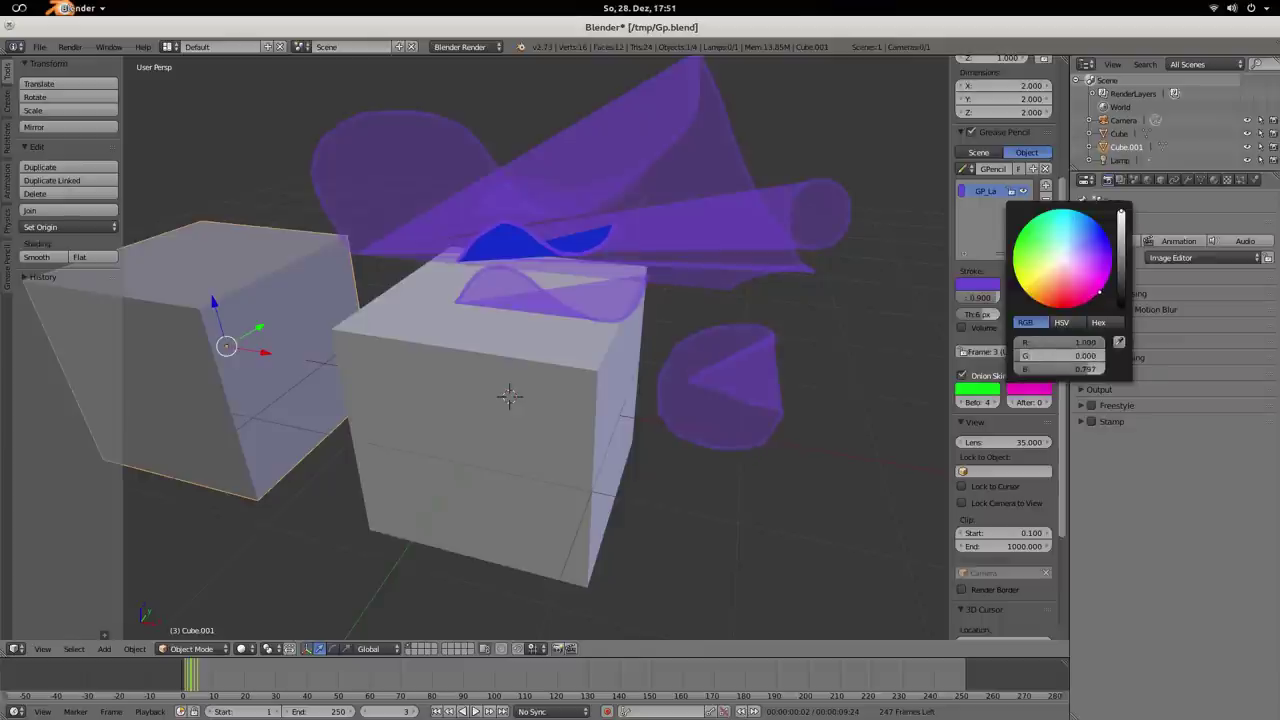
- Set onion skinning to 1 frame before and 1 frame after, then check the ghosts
click(960, 402)
click(960, 402)
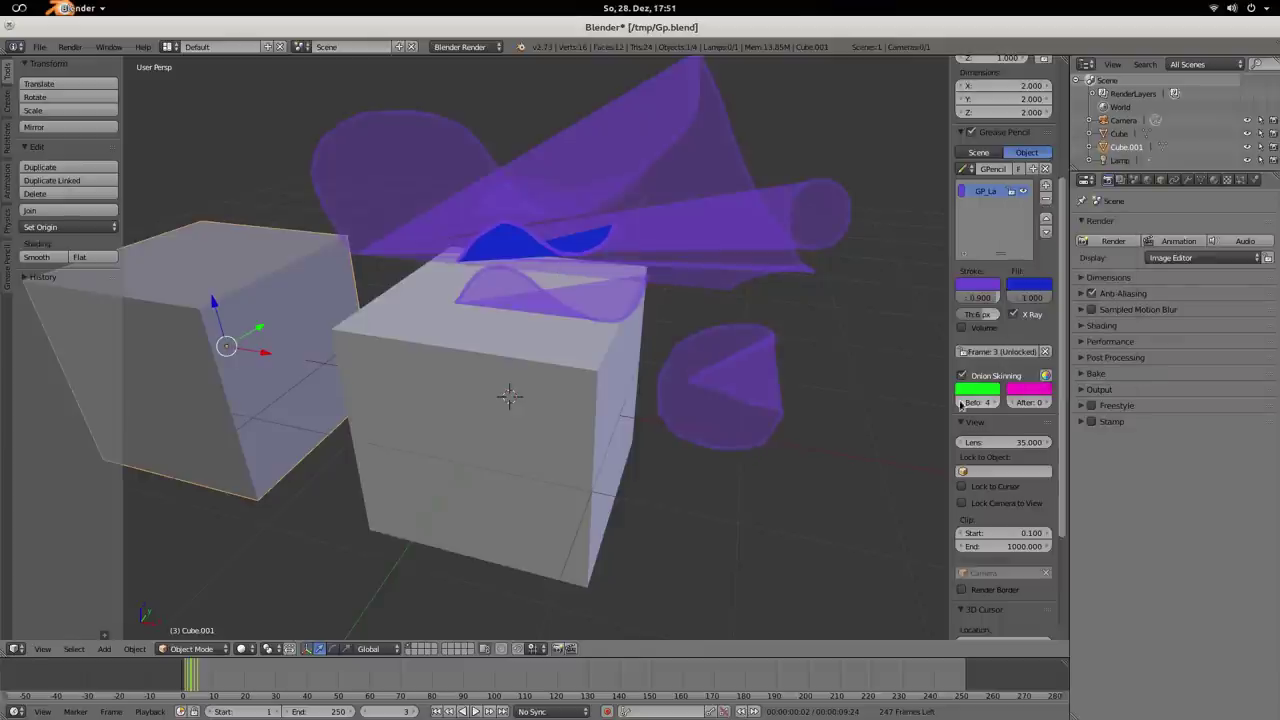
click(960, 402)
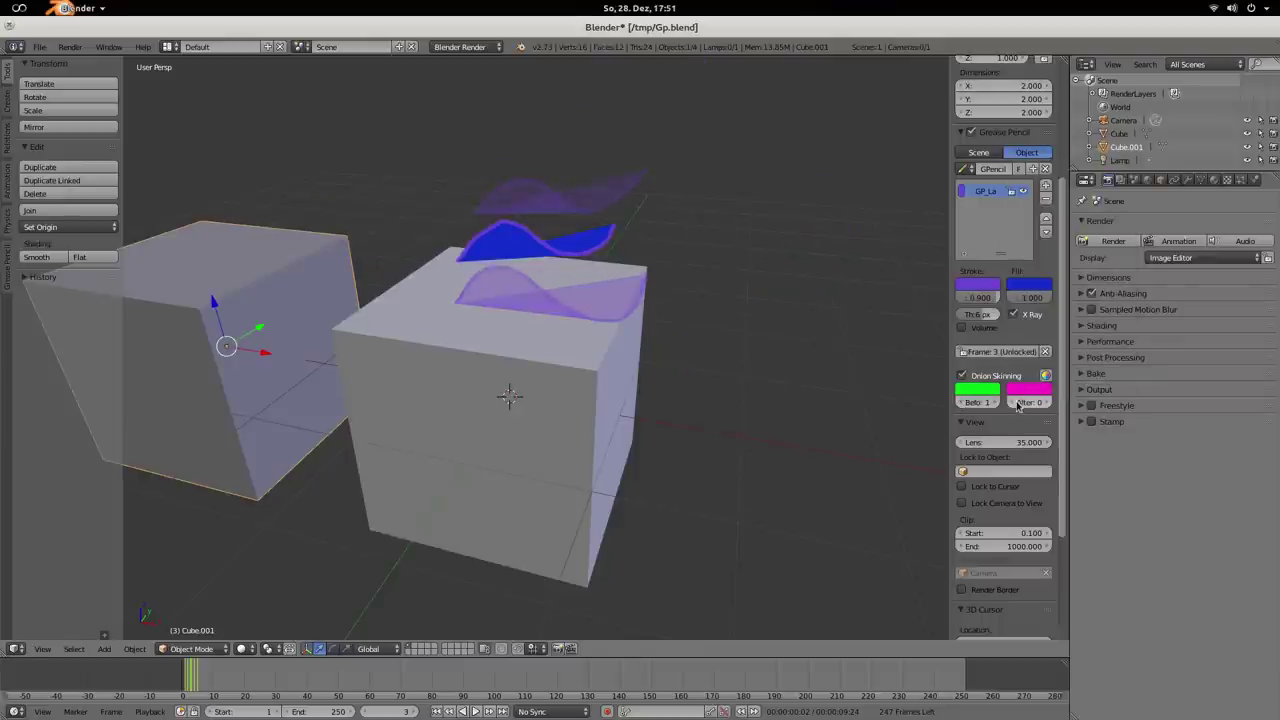
click(1044, 402)
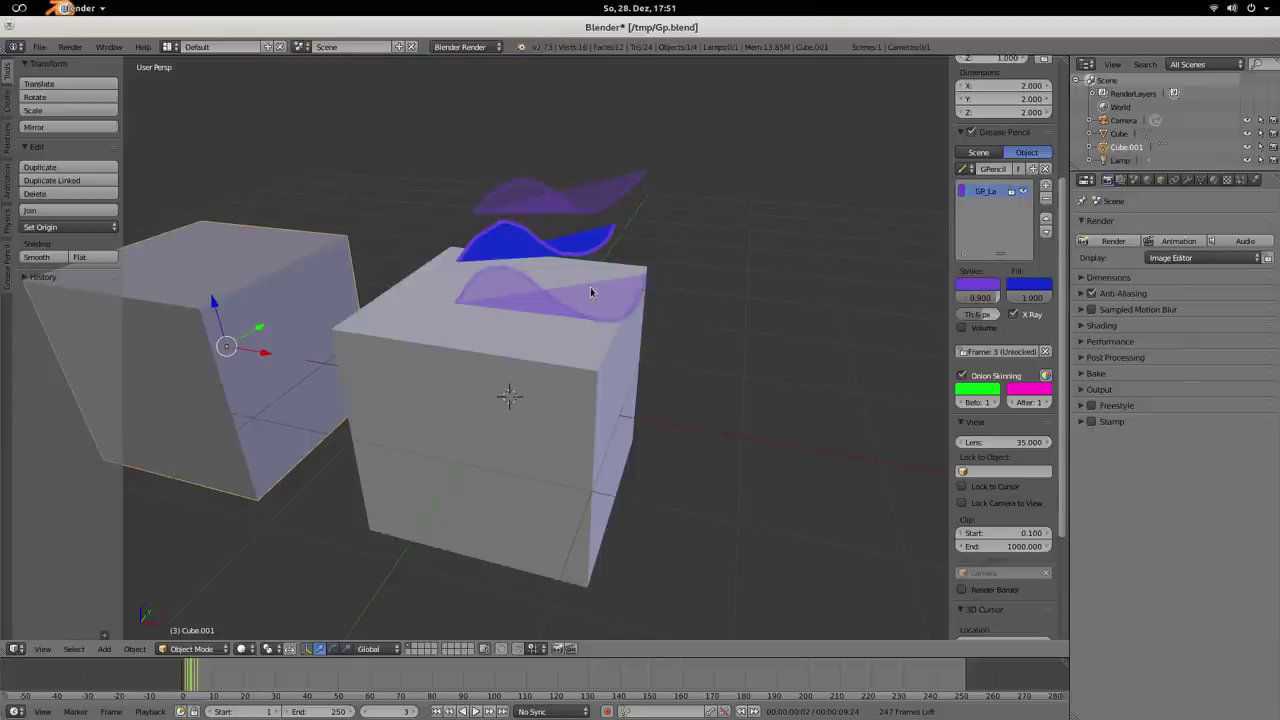
key(Right)
key(Right)
key(Left)
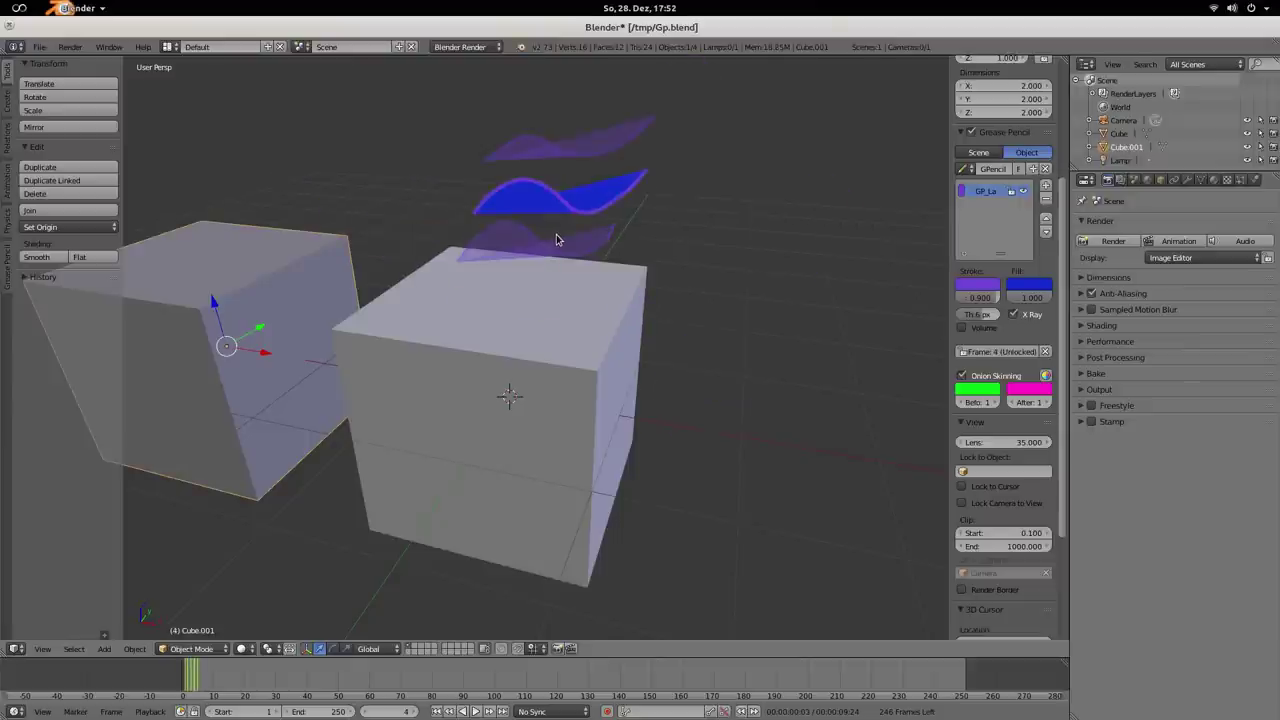
key(Left)
key(Left)
key(Right)
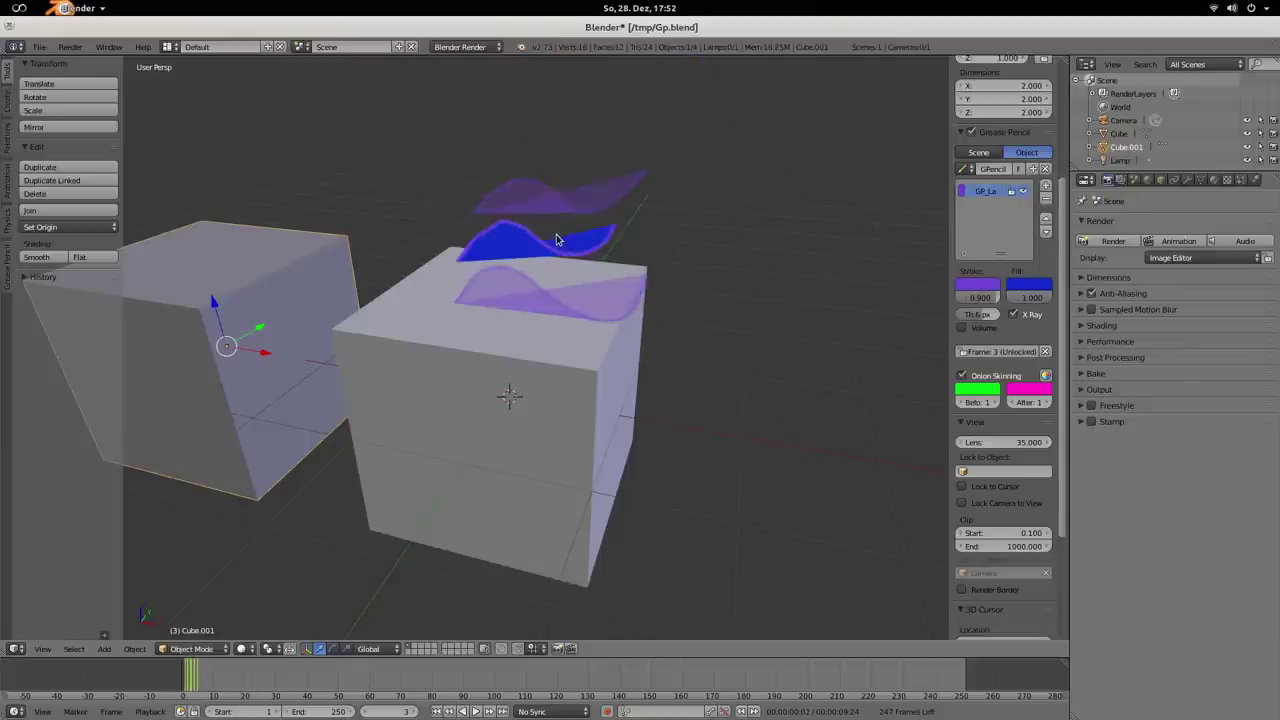
- Enable custom green and magenta ghost colours and preview the animation, ending on frame 3
click(1046, 377)
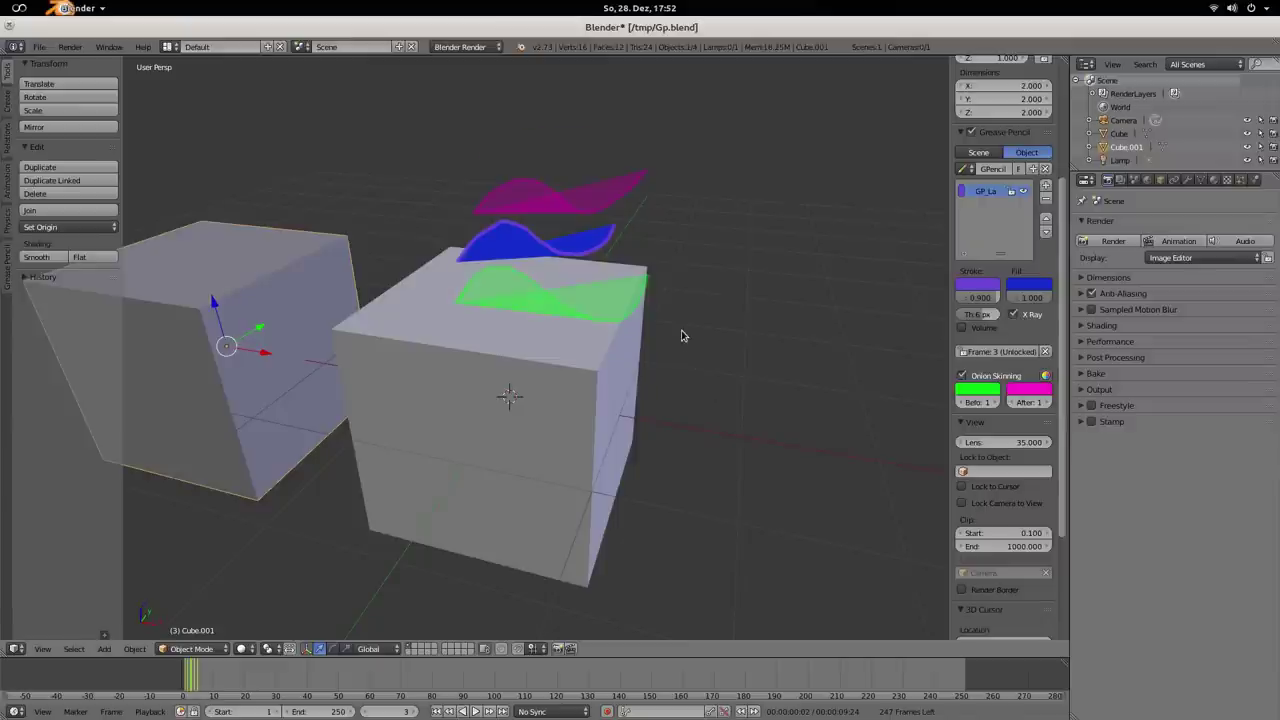
key(Right)
key(Right)
key(Left)
key(Left)
key(Left)
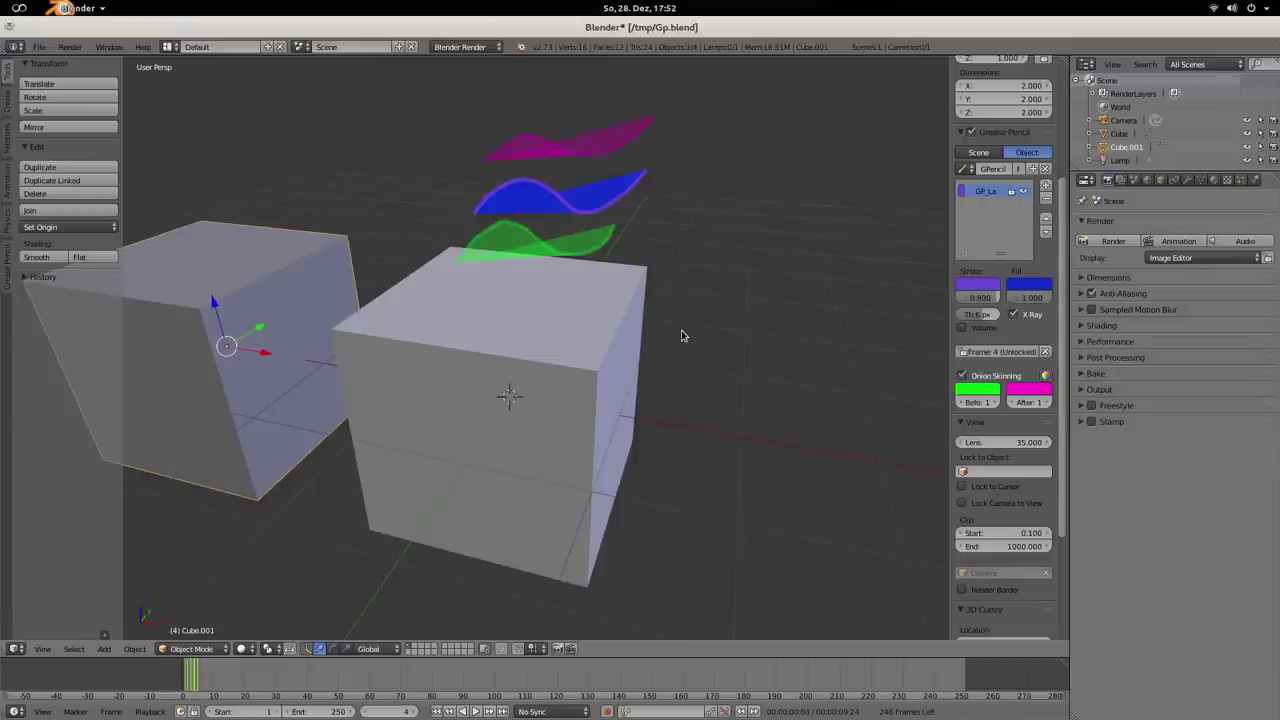
key(Right)
key(Right)
key(Left)
key(Left)
key(Right)
key(Right)
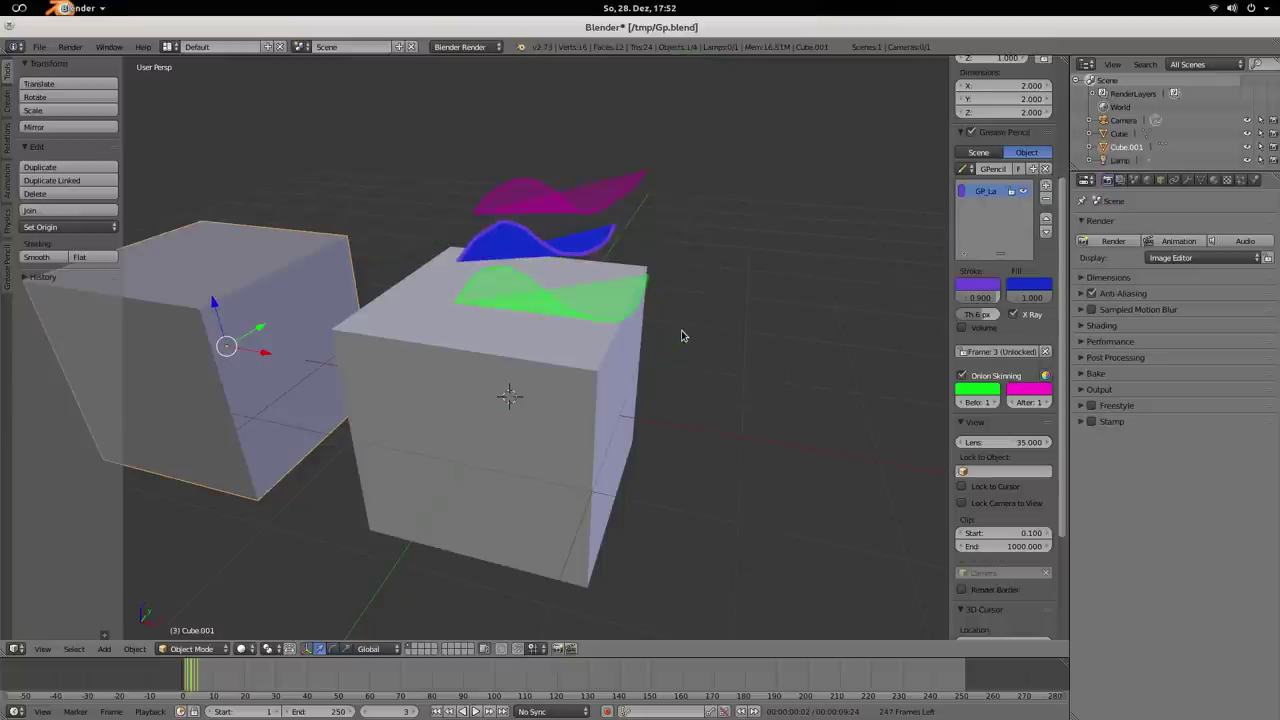
key(Right)
key(Left)
key(Left)
- Turn off onion skinning and move the wave stroke with proportional editing on
click(962, 376)
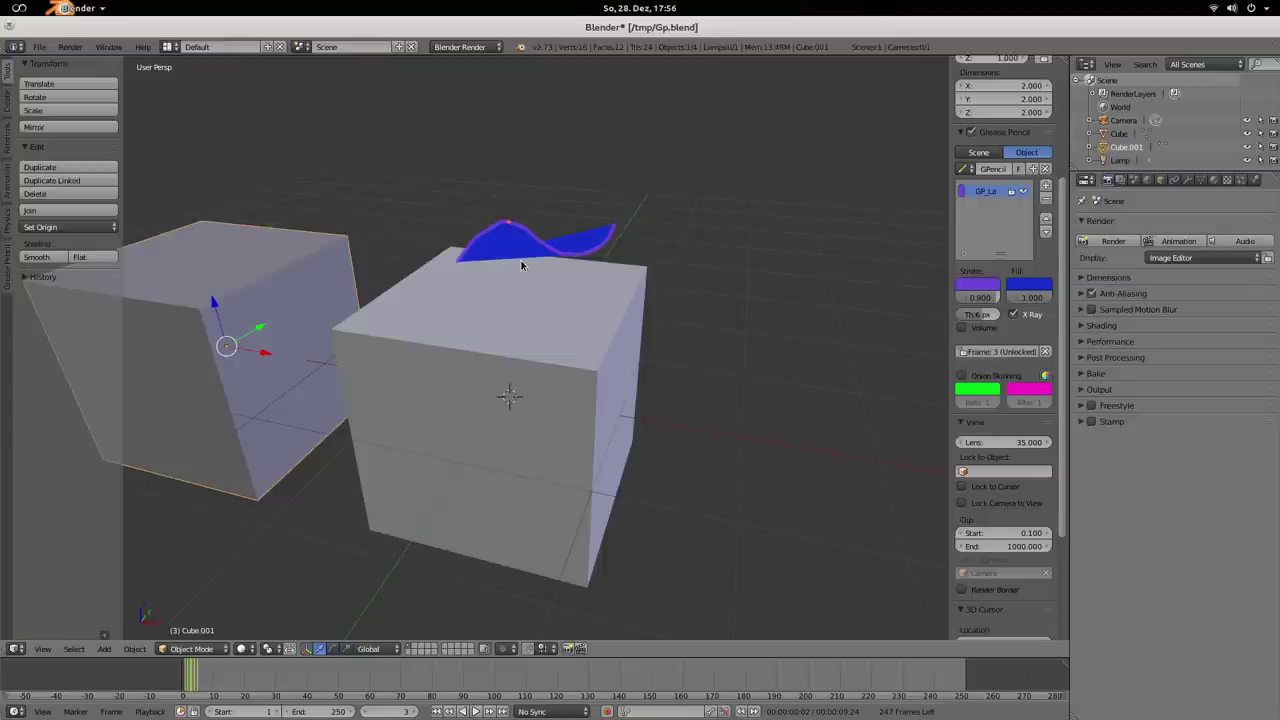
key(o)
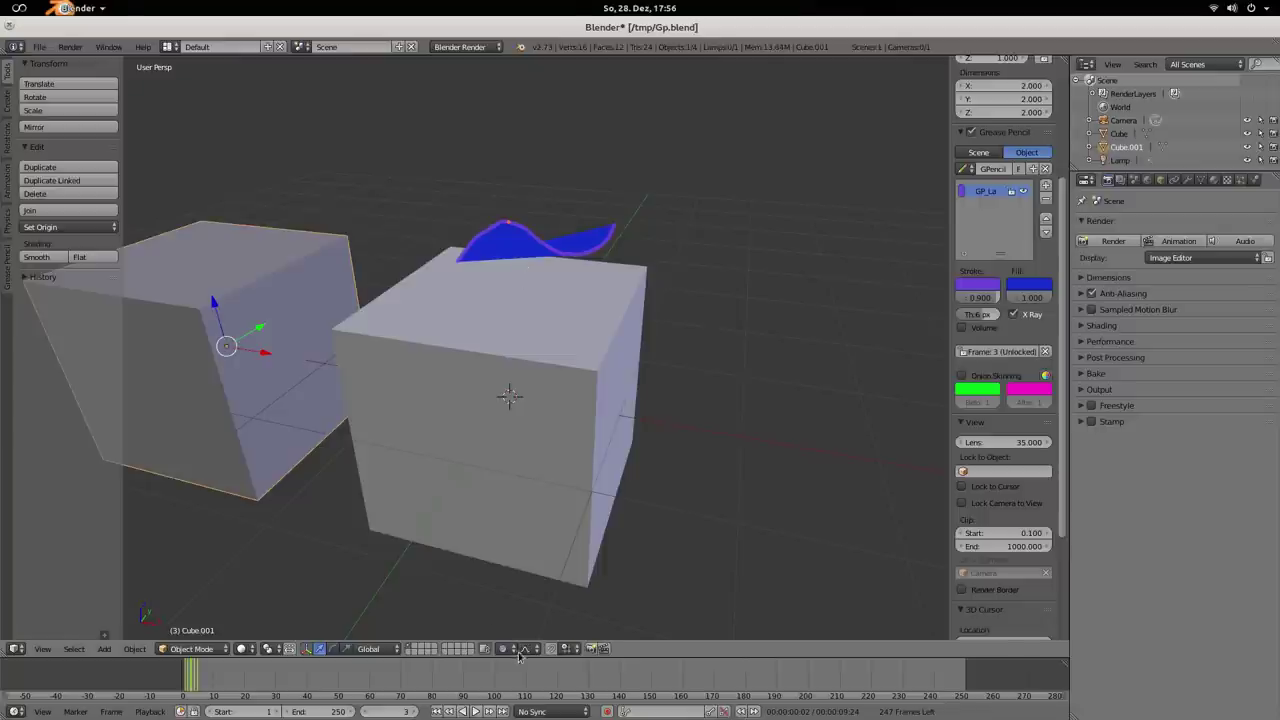
key(g)
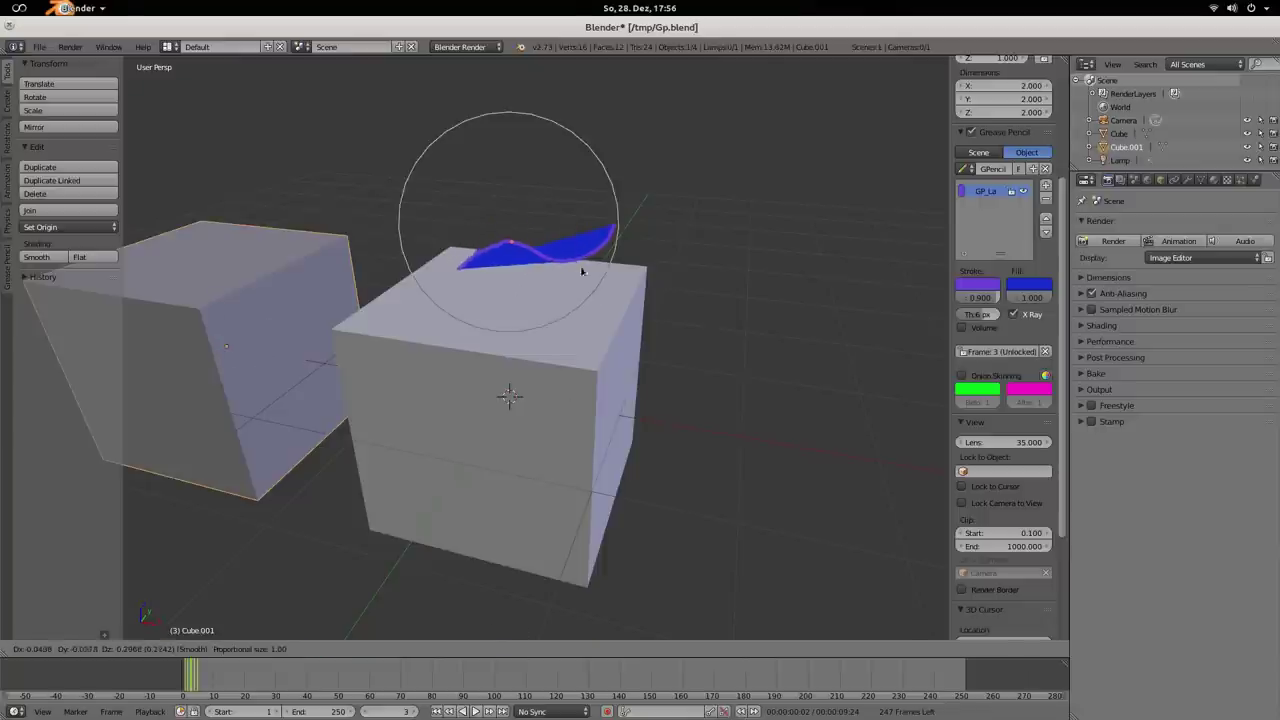
click(580, 236)
- Rotate the spiral strokes and bend the spiral's tail smoothly with proportional editing
key(r)
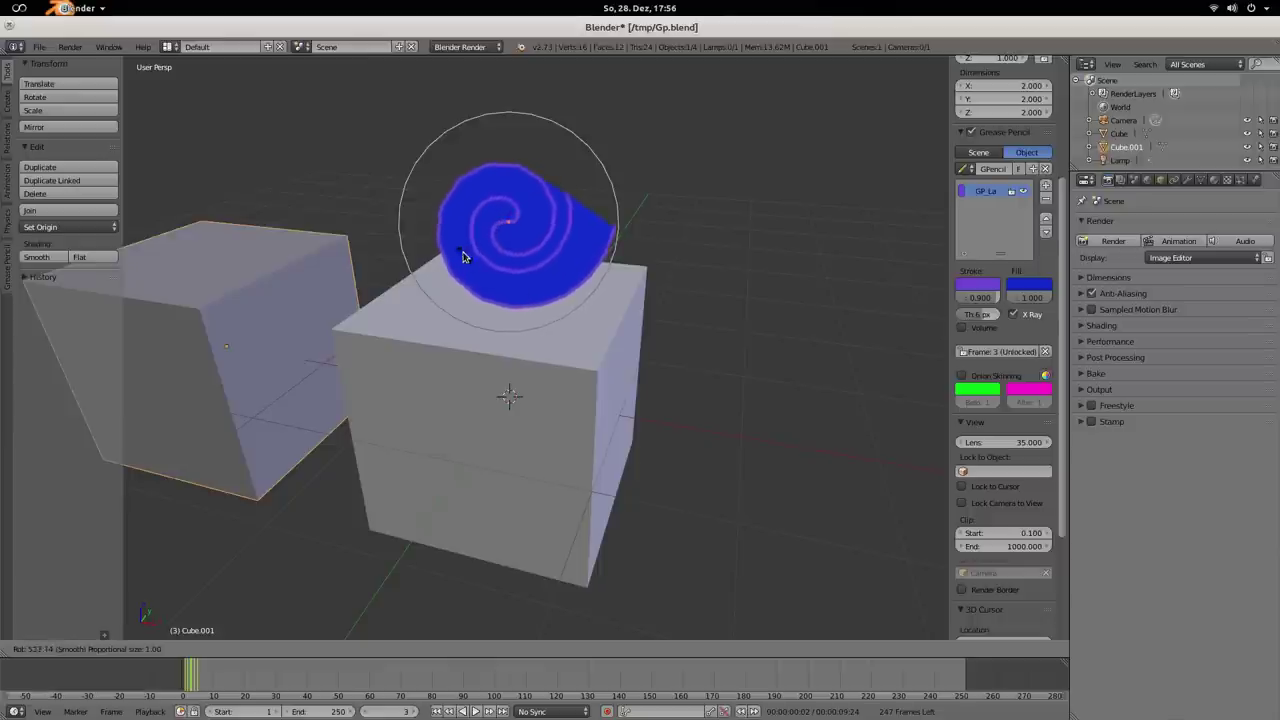
click(472, 184)
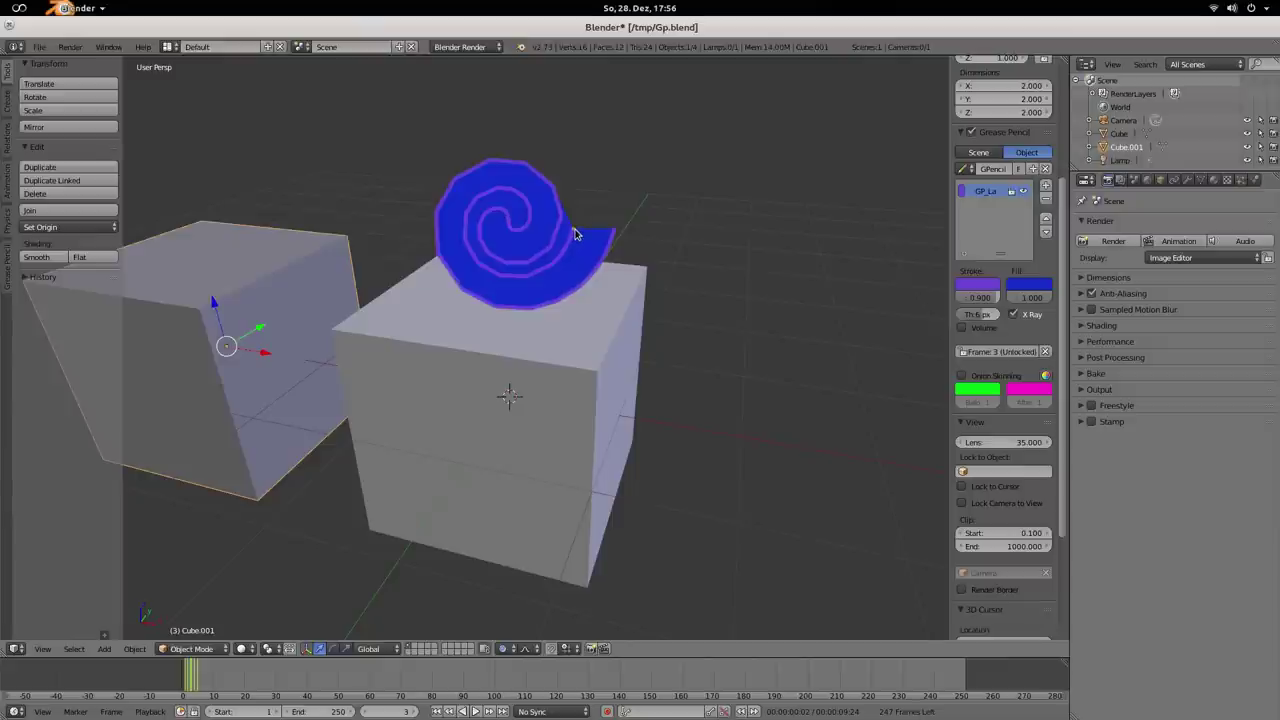
key(g)
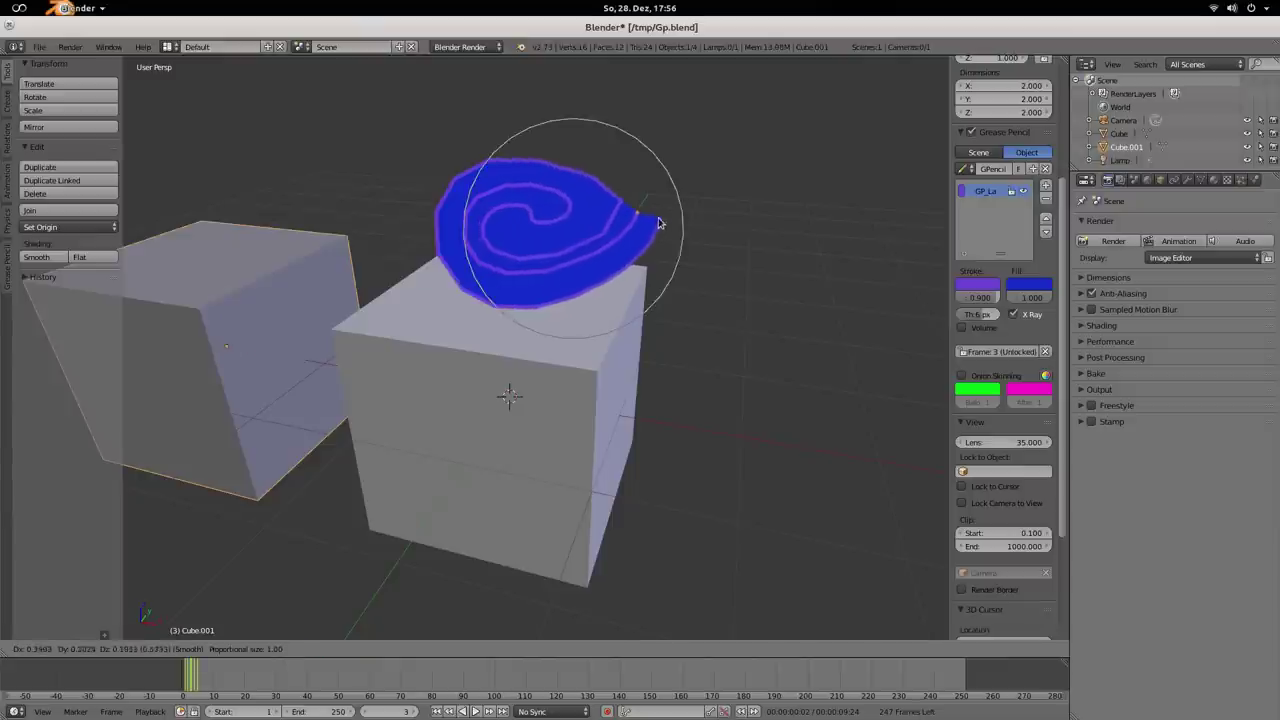
click(590, 256)
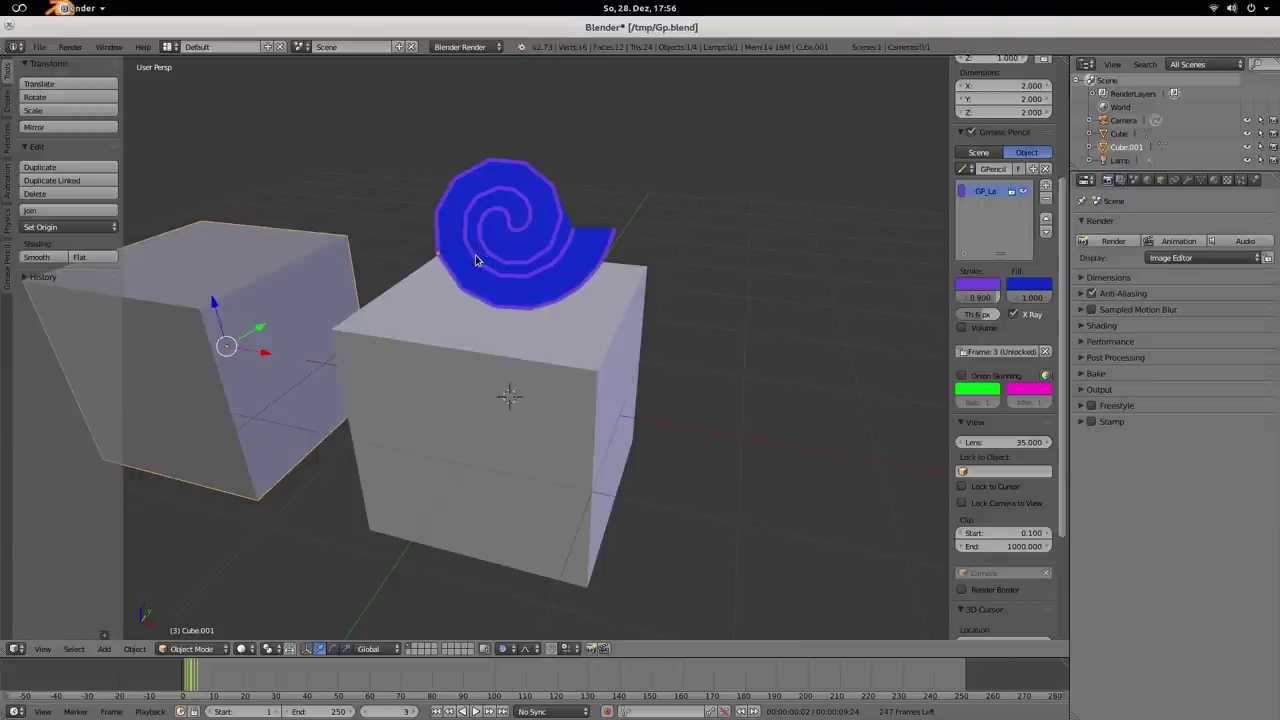
- Lower the spiral's stroke opacity from 0.900 to 0.375 in the D+Q grease pencil pie
key(d+q)
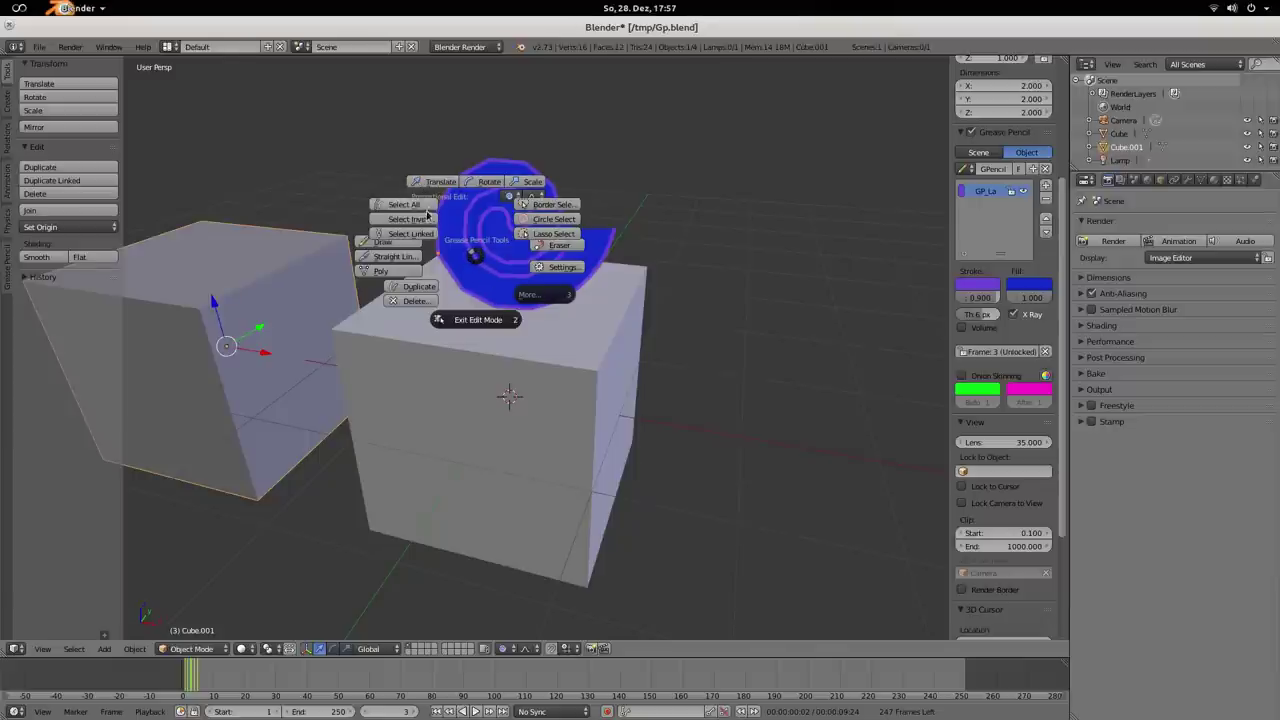
key(Escape)
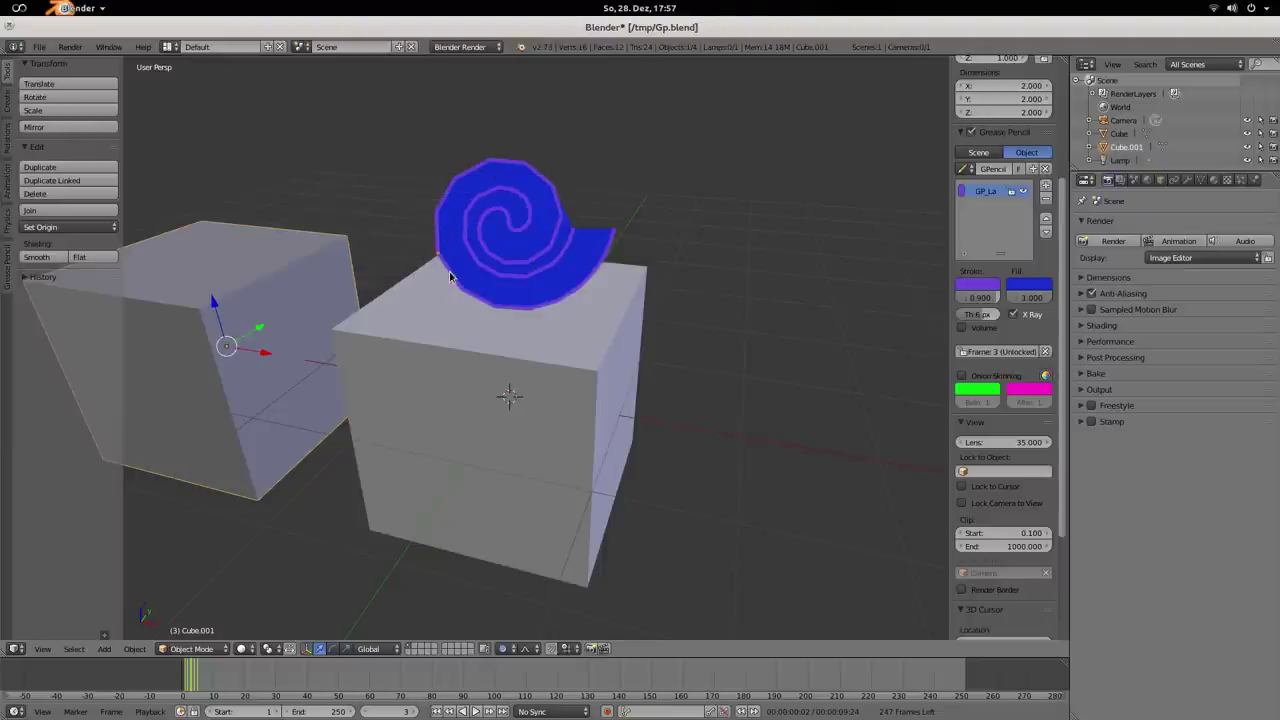
key(d+q)
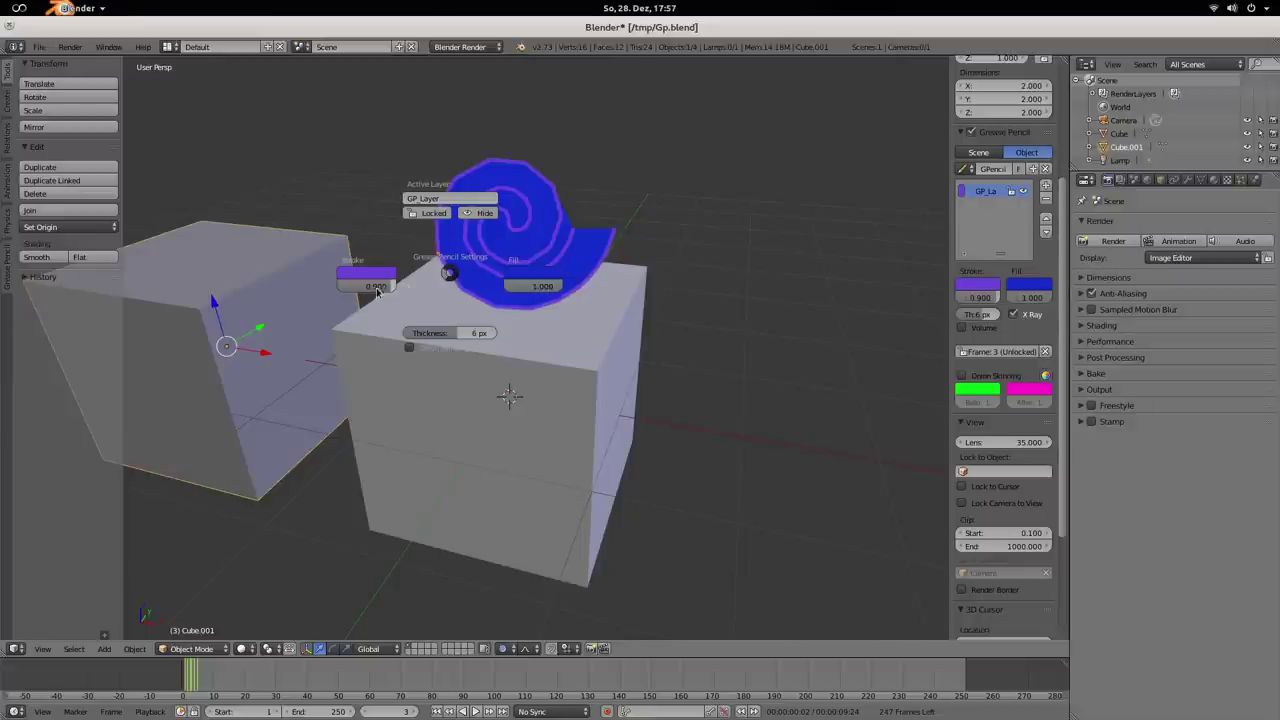
mouse_move(376, 286)
mouse_down()
mouse_move(350, 286)
mouse_move(392, 286)
mouse_move(372, 286)
mouse_up()
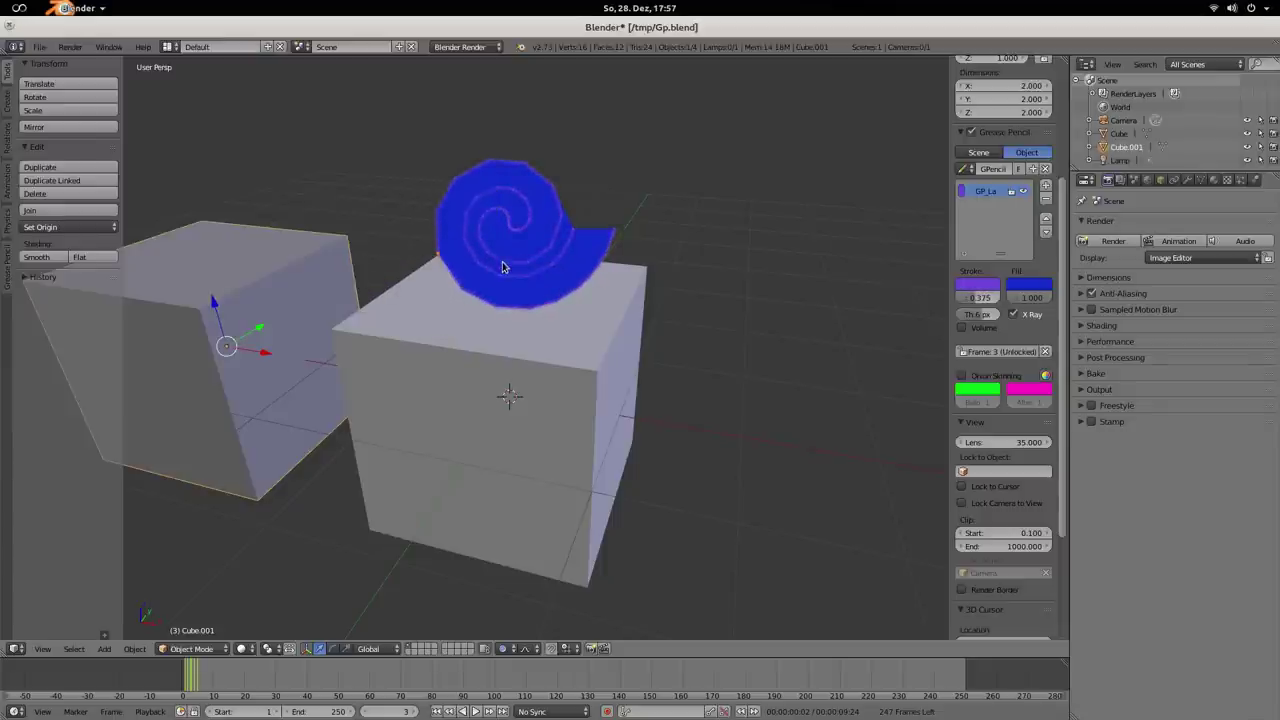
- Bring back the grease pencil settings pie with D+W and adjust the stroke thickness
key(d+q)
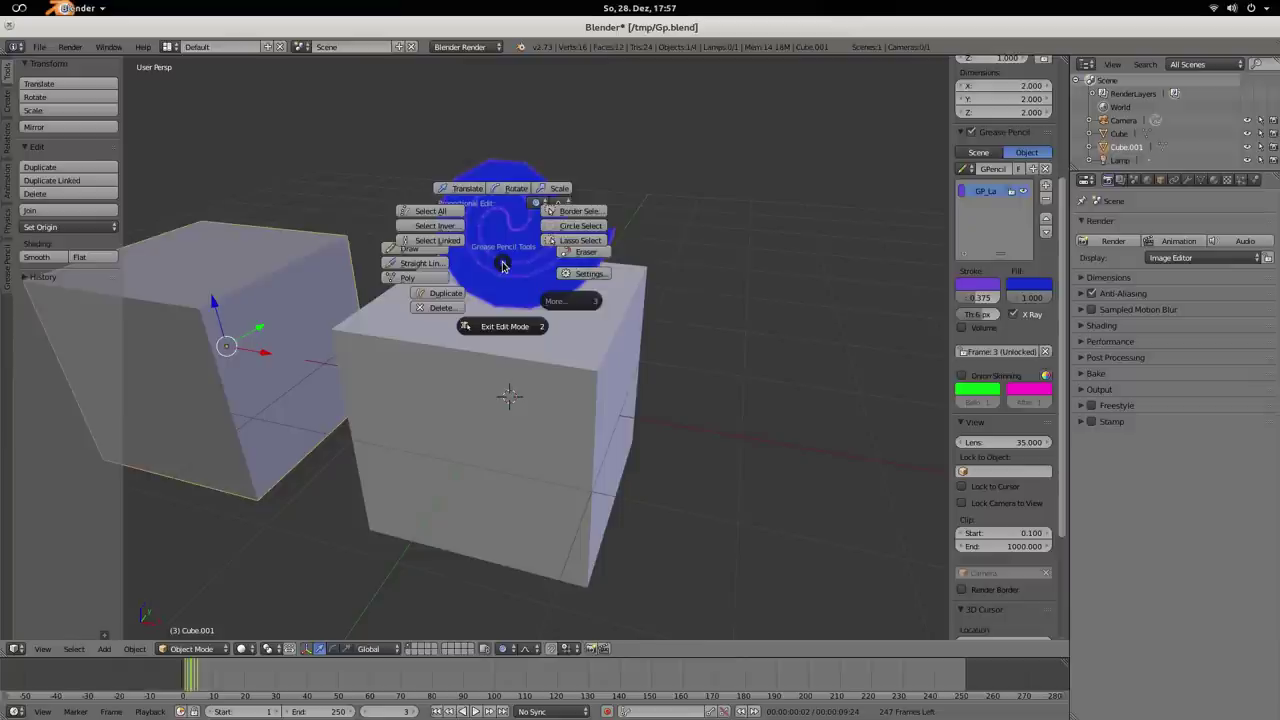
click(503, 265)
key(d+w)
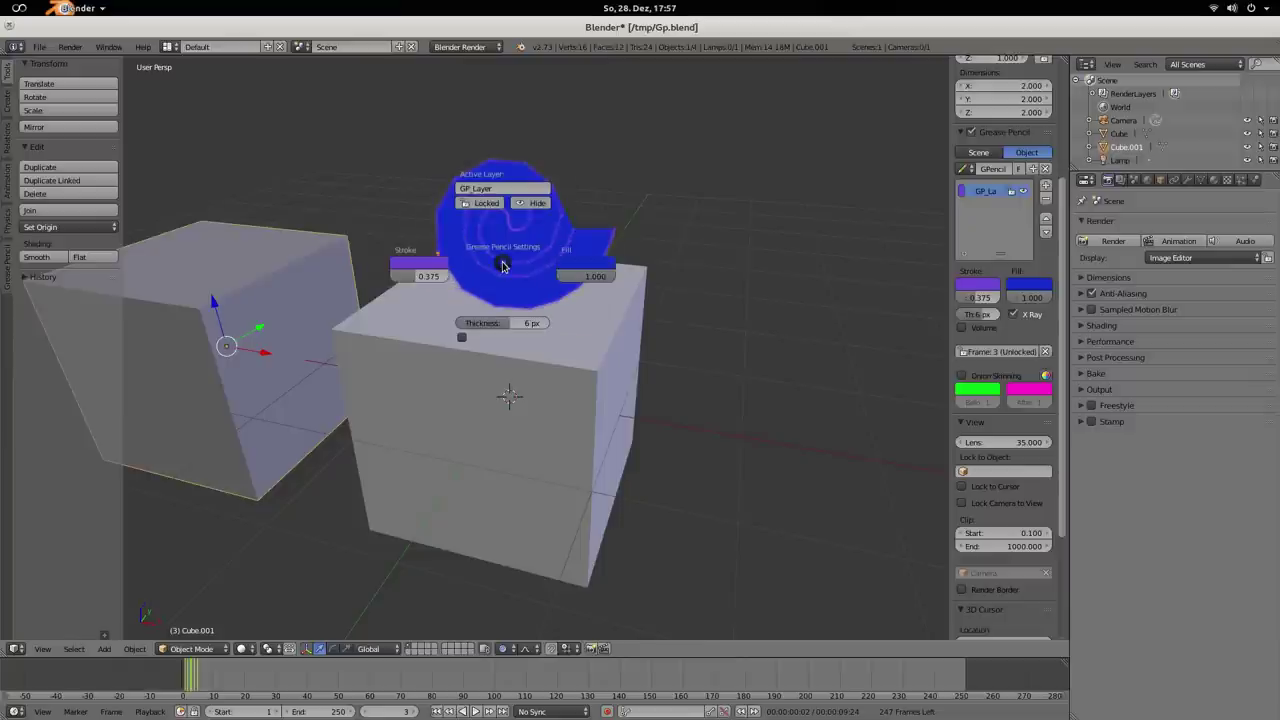
mouse_move(500, 322)
mouse_down()
mouse_move(520, 322)
mouse_move(462, 322)
mouse_move(510, 322)
mouse_up()
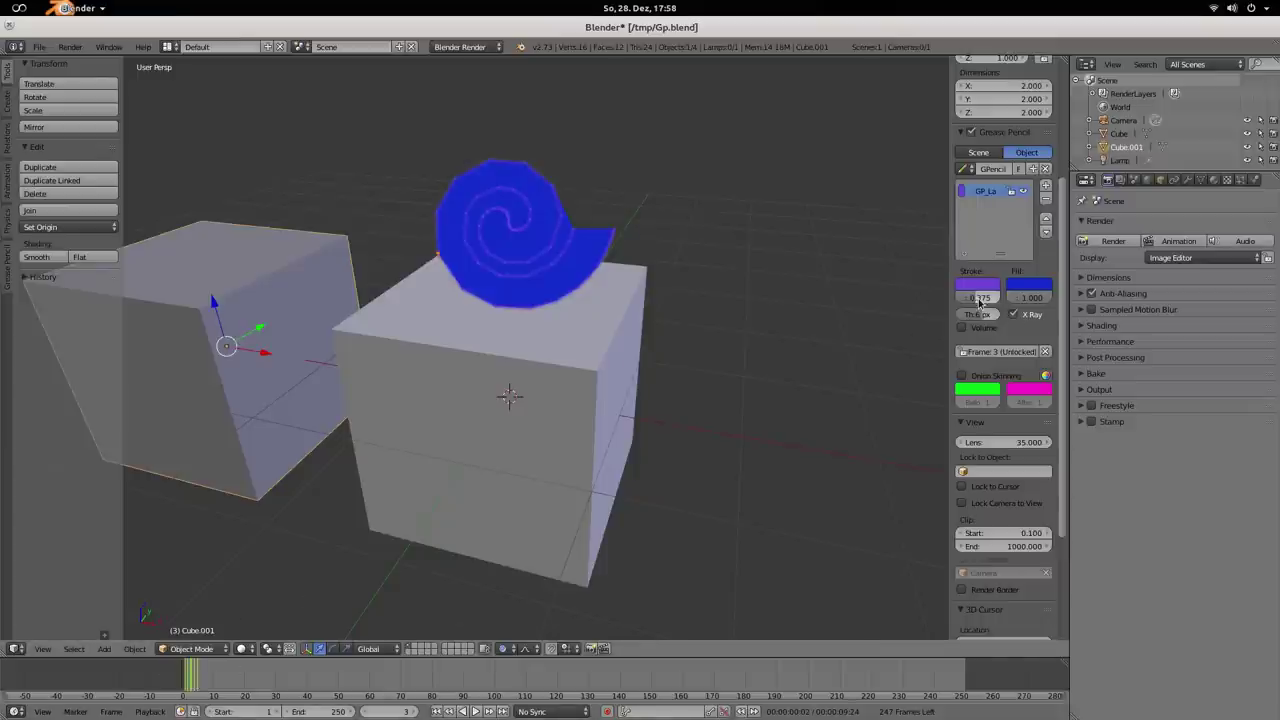
- Keyframe the stroke and fill opacities on frame 3, then move to frame 4's wave
key(i)
key(i)
key(i)
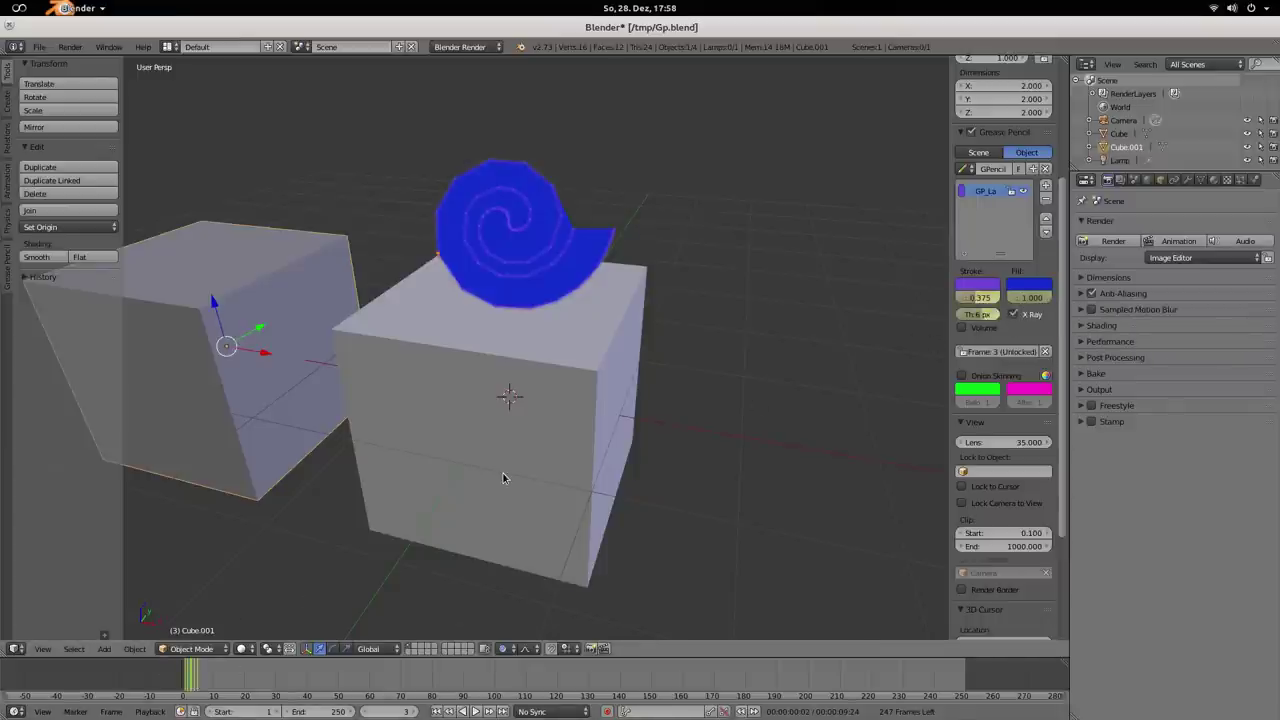
key(Right)
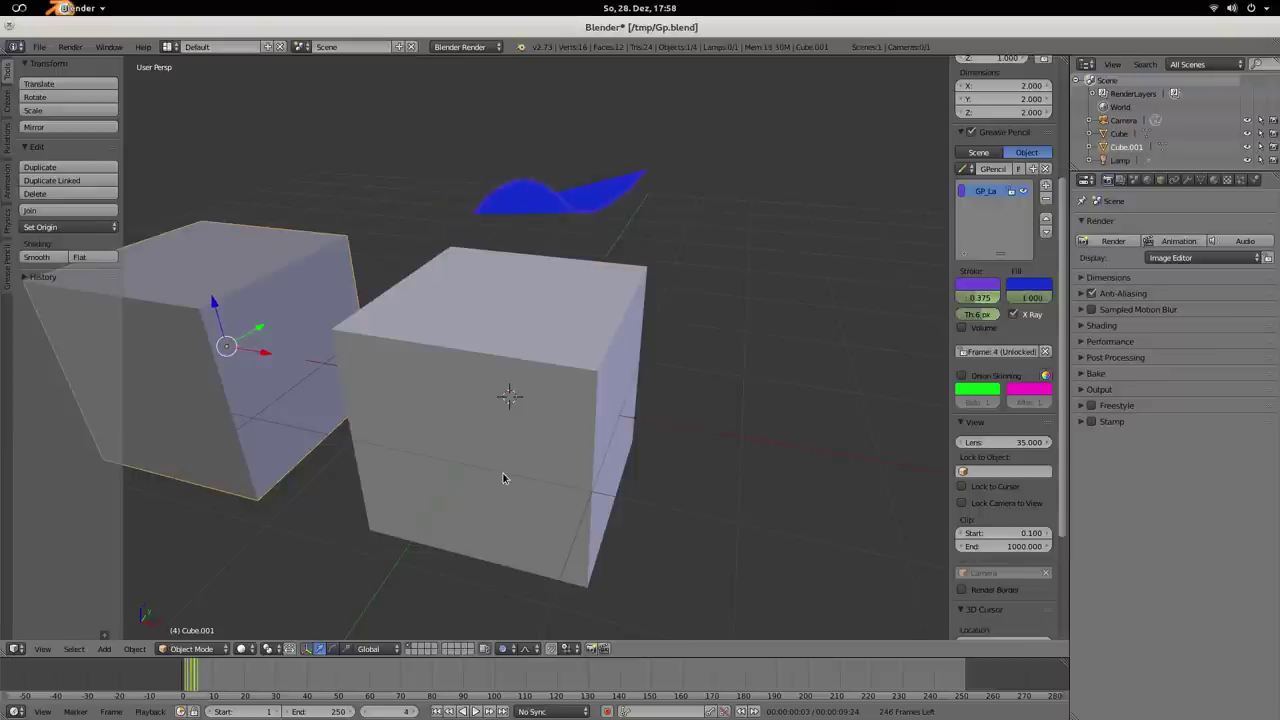
key(Right)
key(Left)
key(Left)
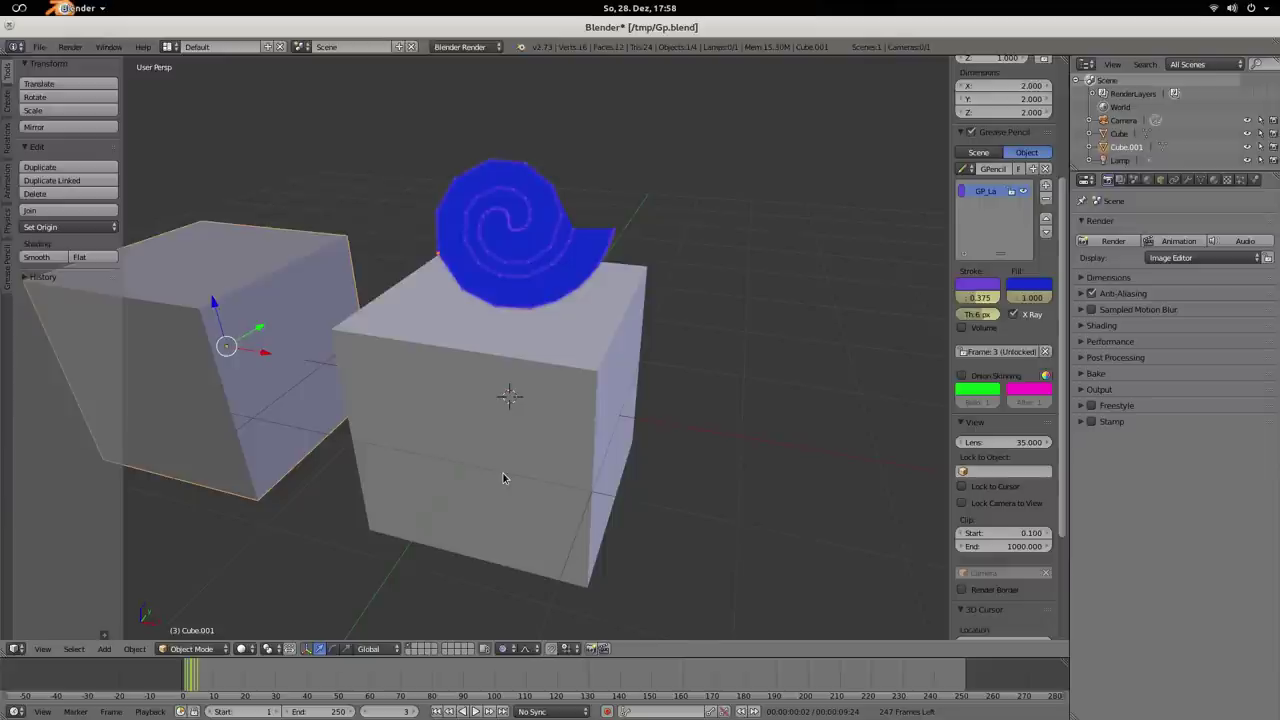
key(Right)
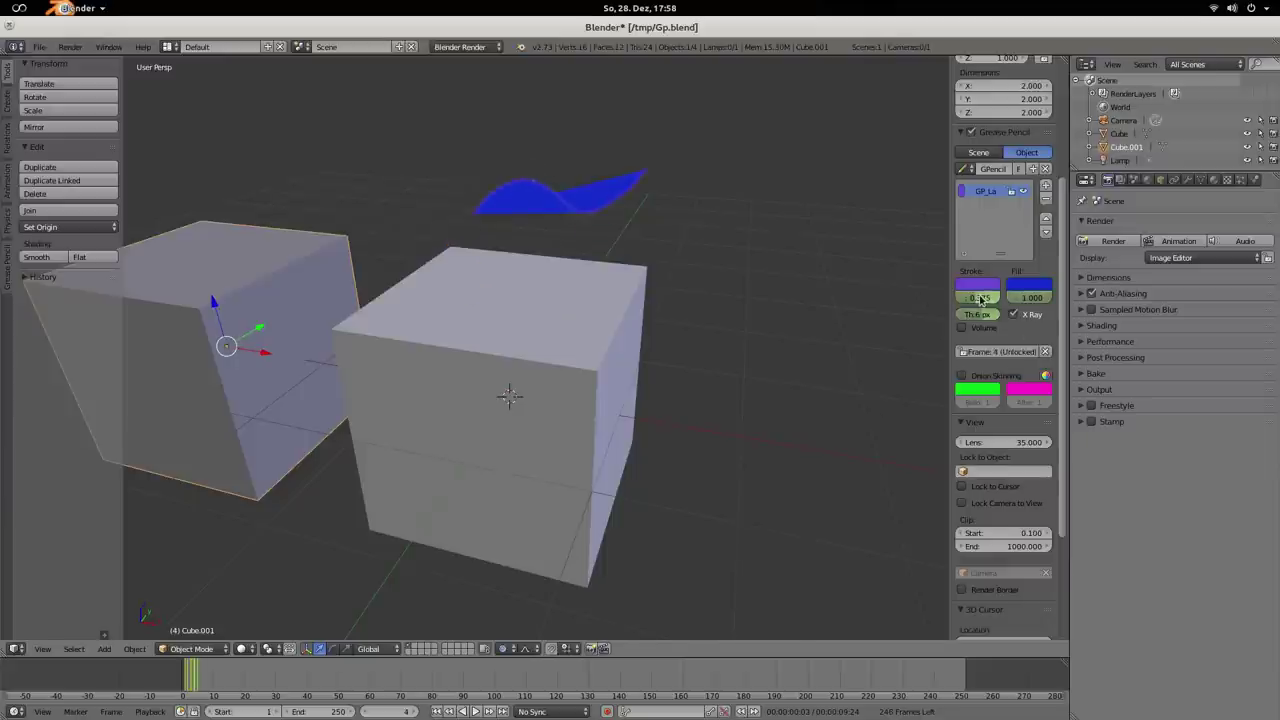
- Raise frame 4's stroke opacity to 0.850 and flip between frames 3 and 4 to compare
mouse_move(979, 300)
mouse_down()
mouse_move(1025, 301)
mouse_move(988, 302)
mouse_move(992, 319)
mouse_up()
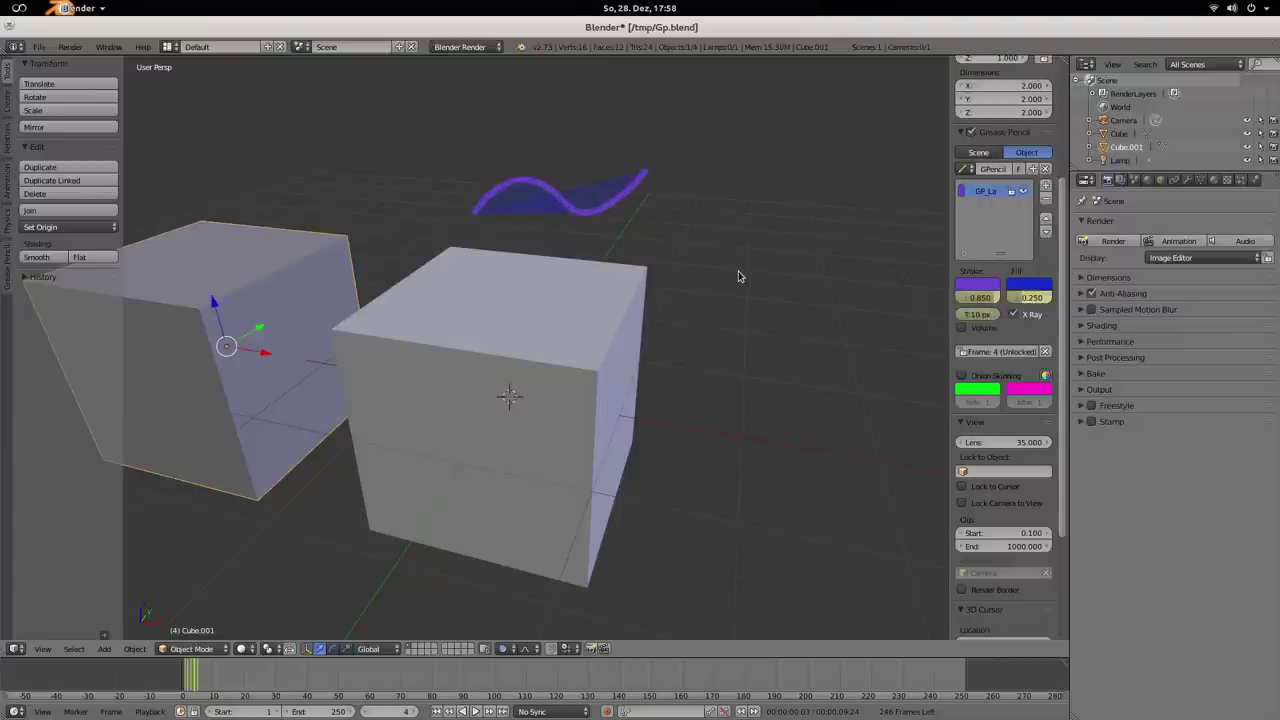
key(Left)
key(Right)
key(Left)
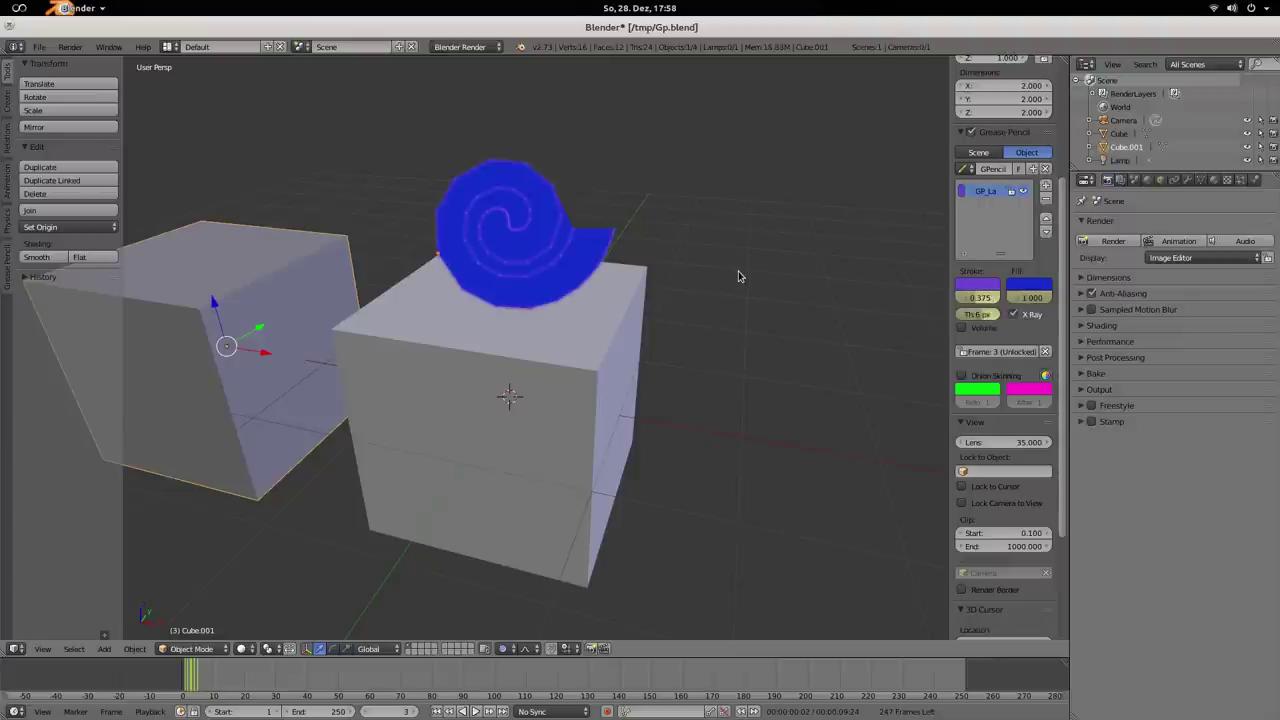
key(Right)
key(Left)
key(Right)
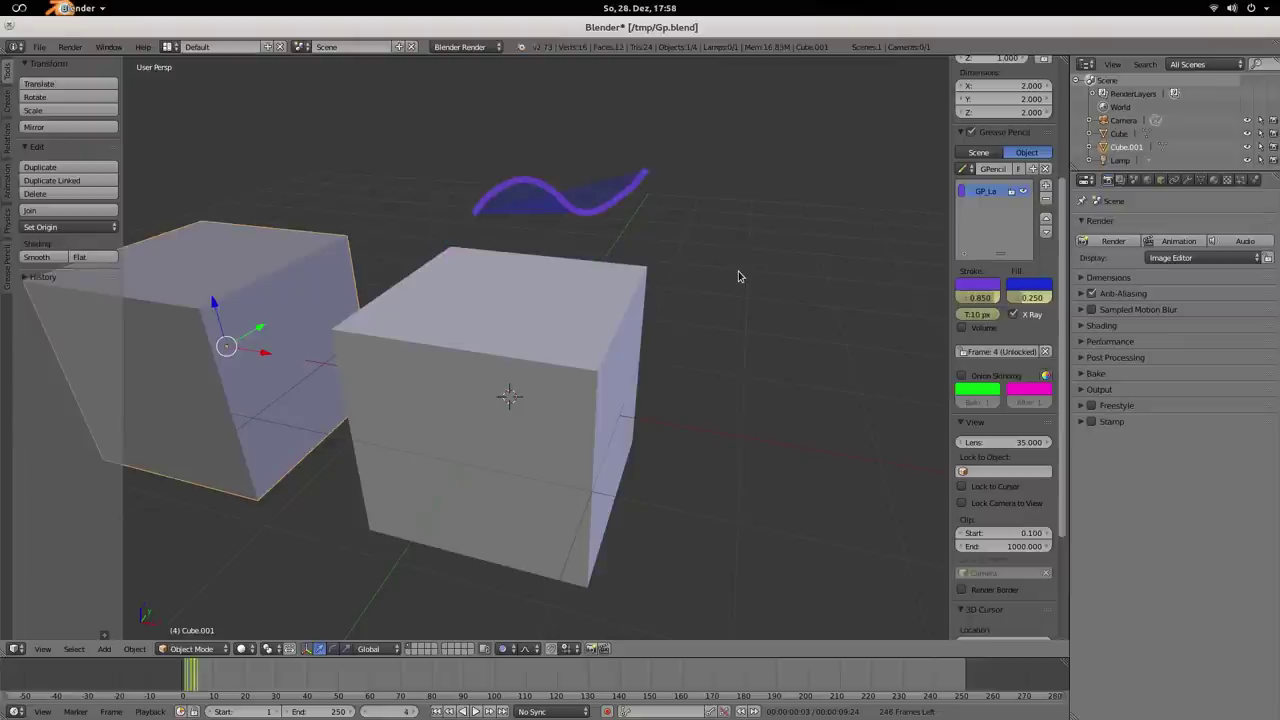
key(Left)
key(Right)
key(Left)
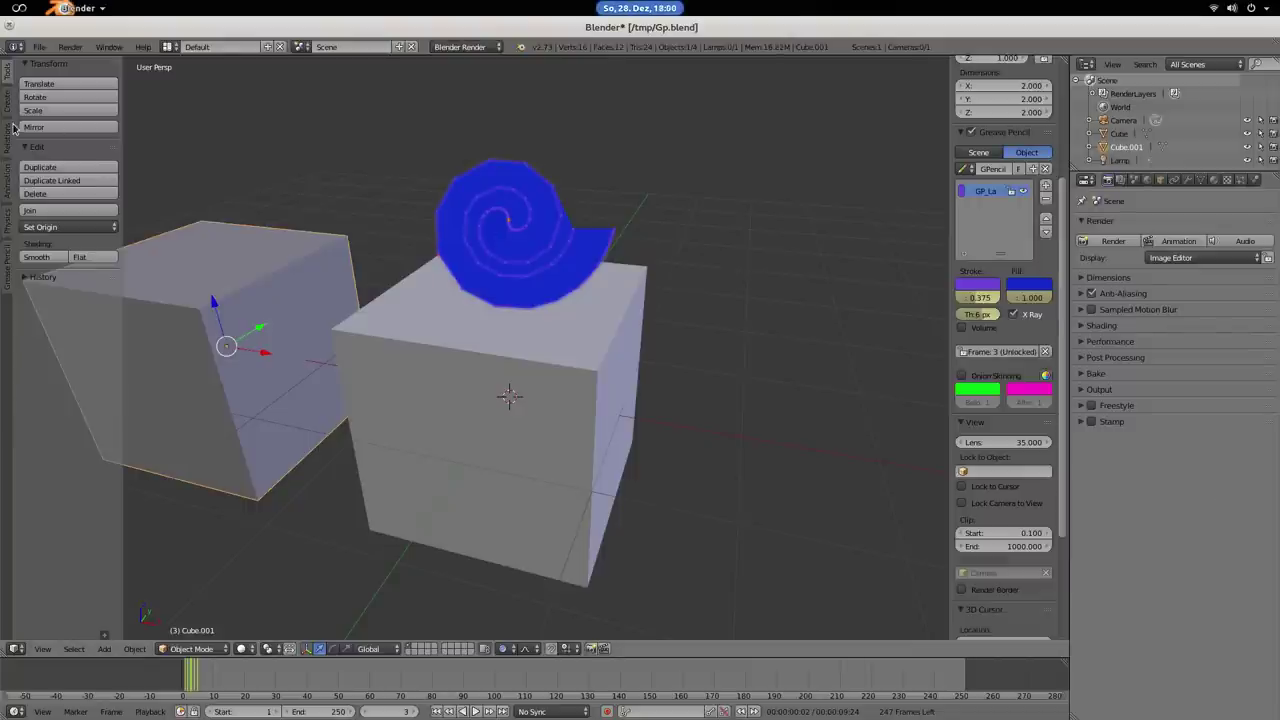
- Select the whole spiral stroke with Select Linked, then try Shear and cancel it
click(9, 279)
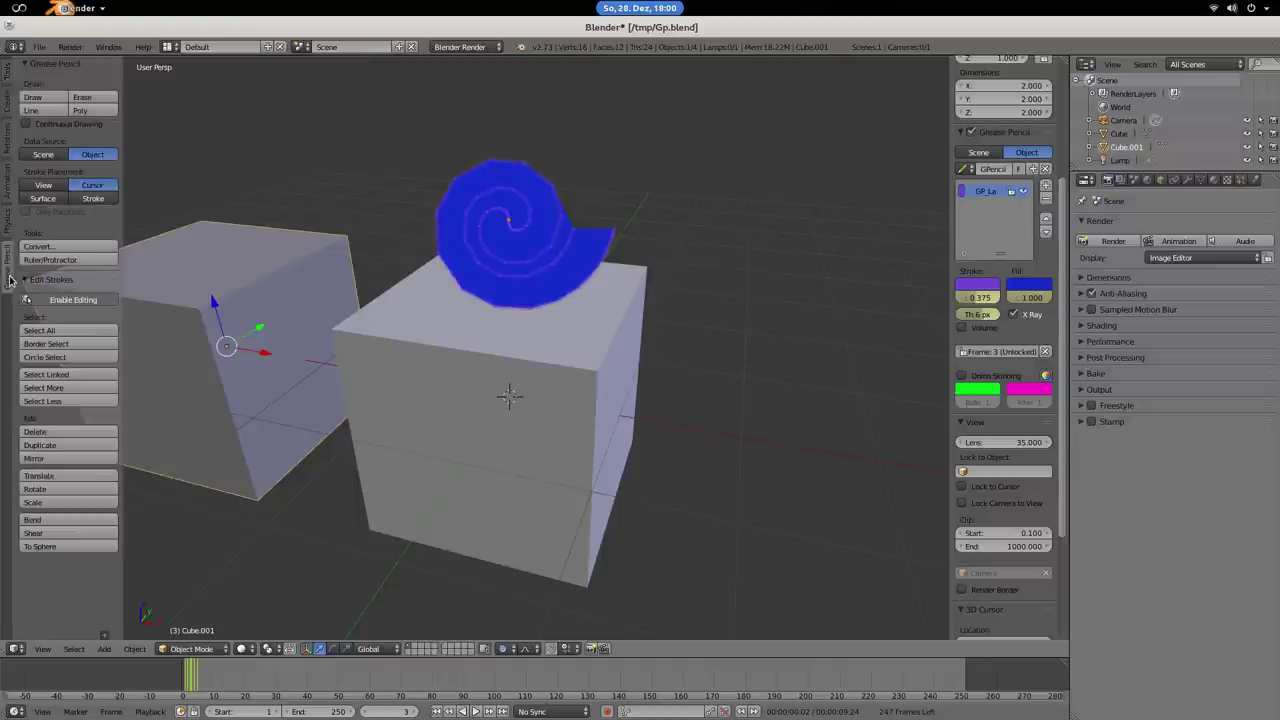
click(53, 247)
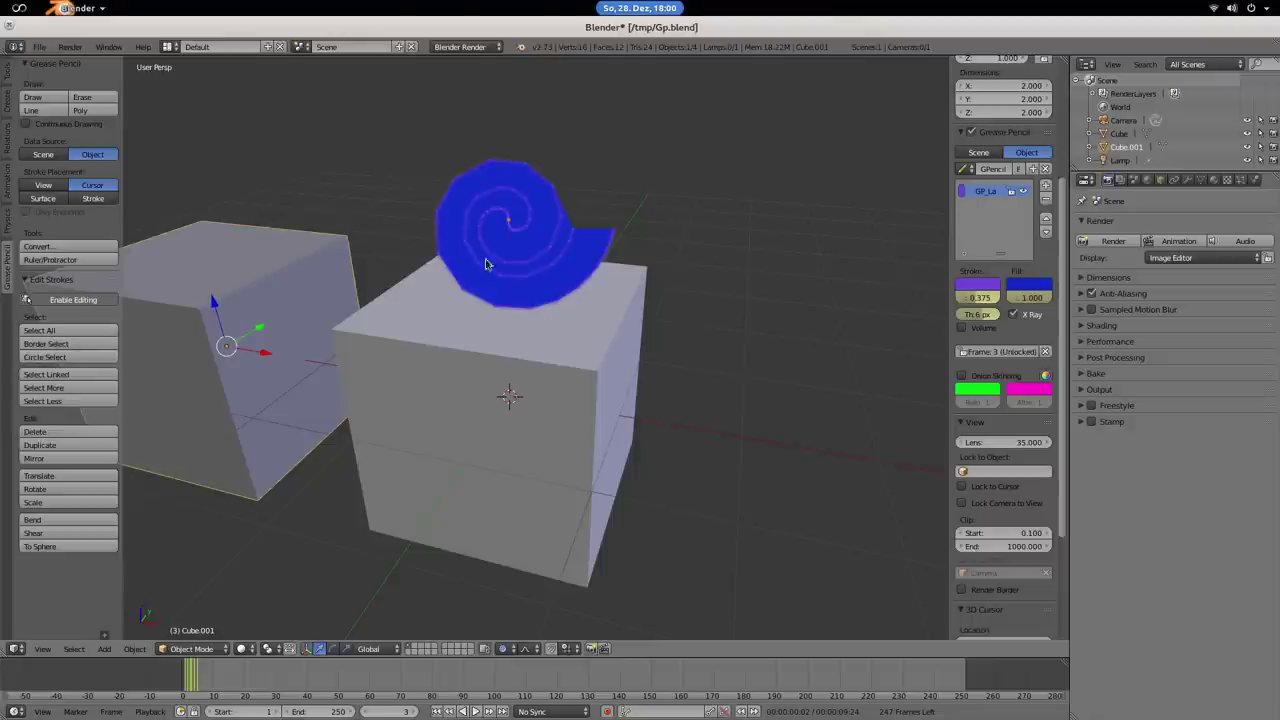
click(48, 375)
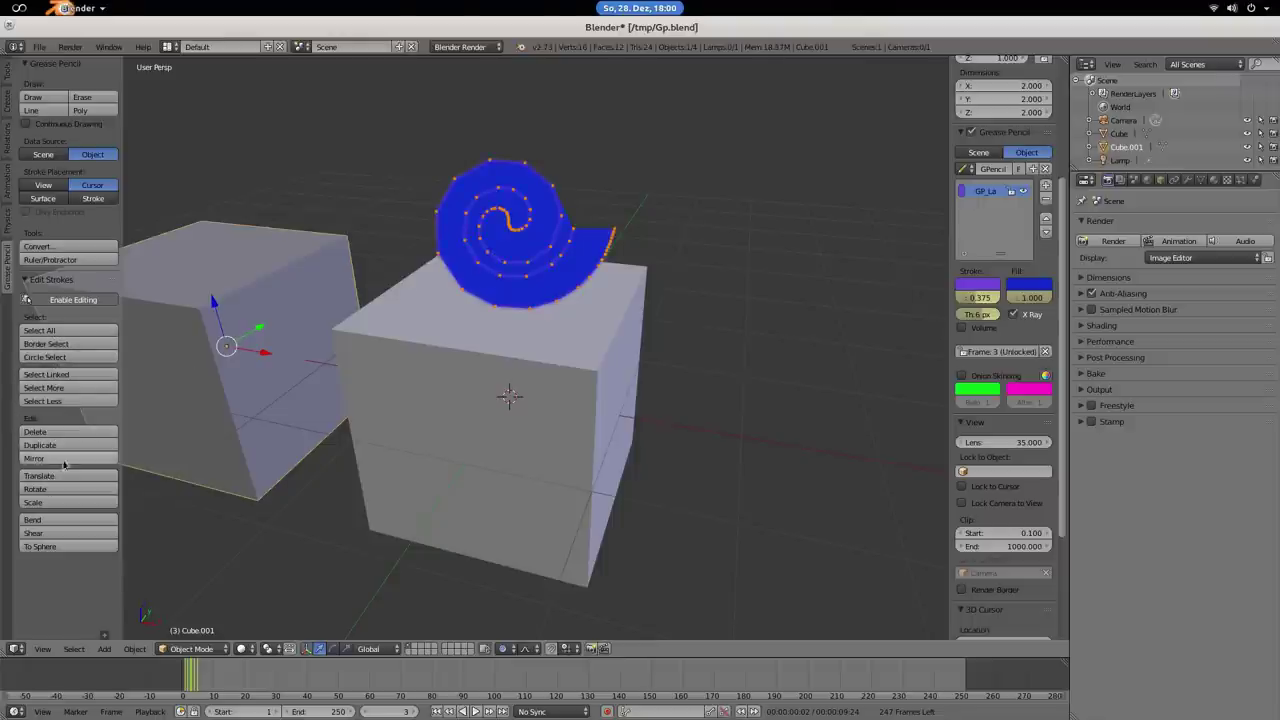
click(44, 535)
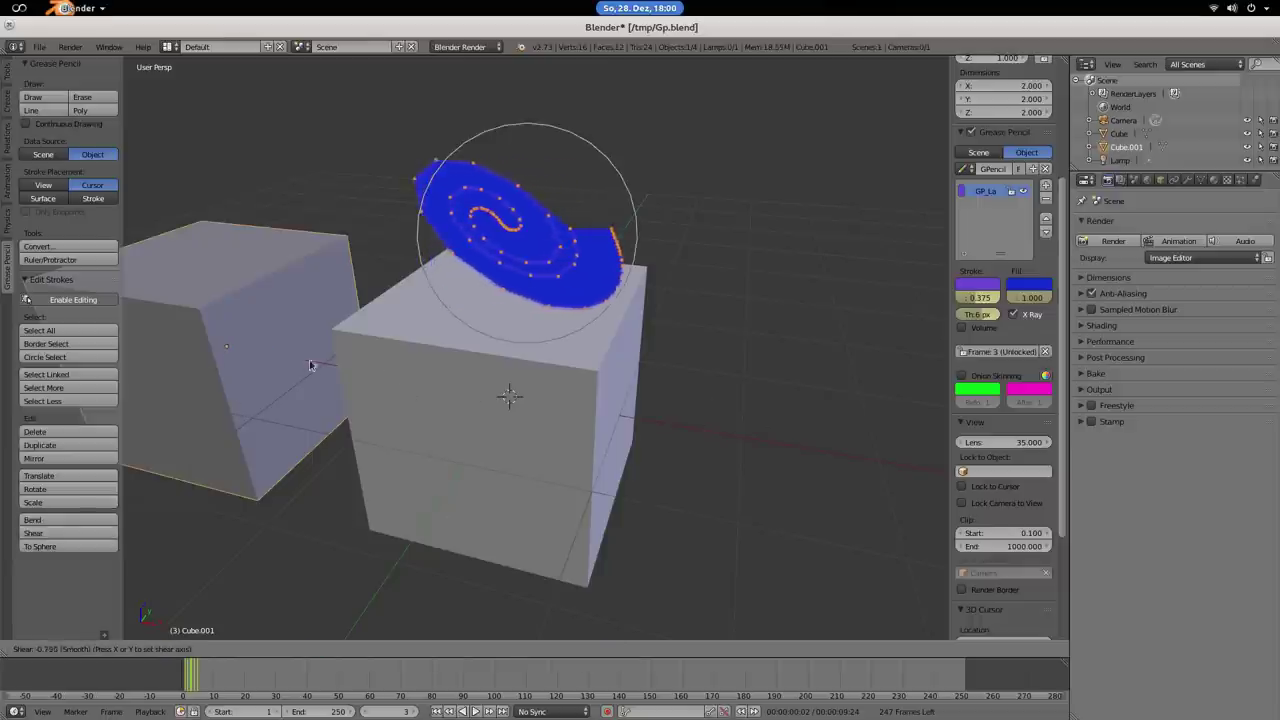
right_click(343, 374)
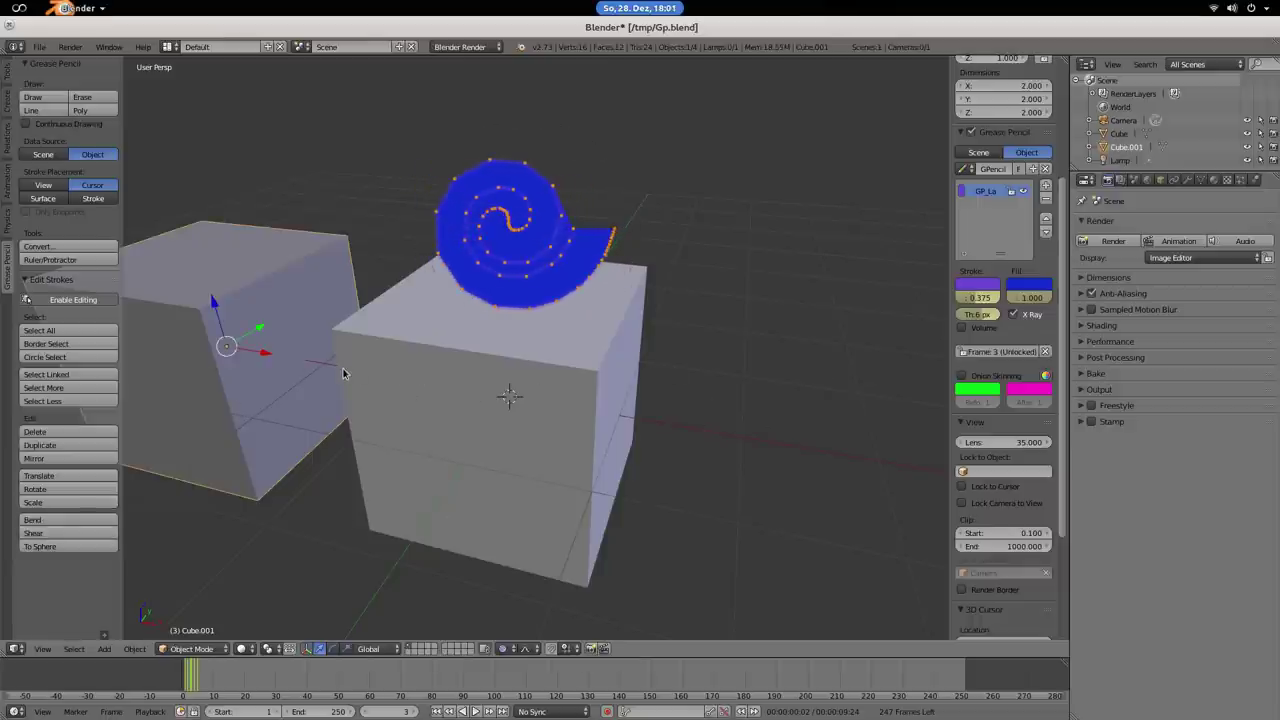
- Enable Continuous Drawing and draw four blue filled strokes beside and above the spiral
click(58, 124)
drag(400, 151, 452, 278)
mouse_move(312, 128)
mouse_down()
mouse_move(680, 122)
mouse_move(655, 138)
mouse_up()
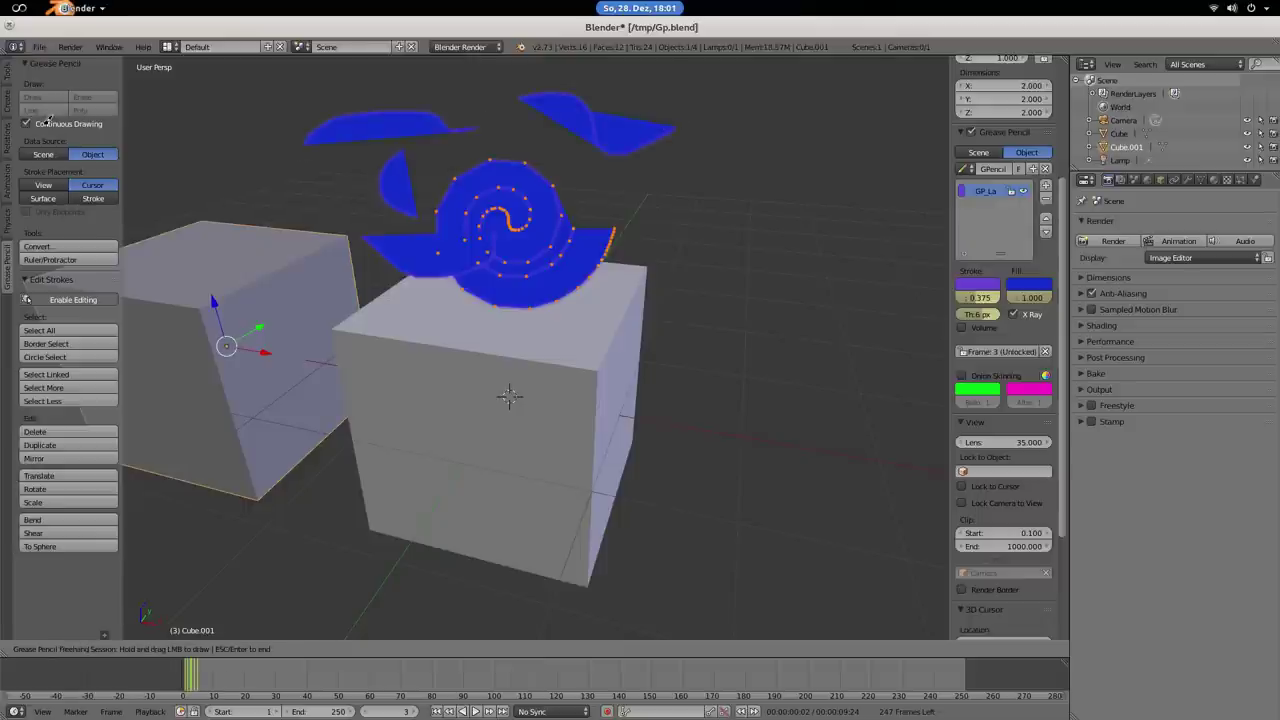
key(Escape)
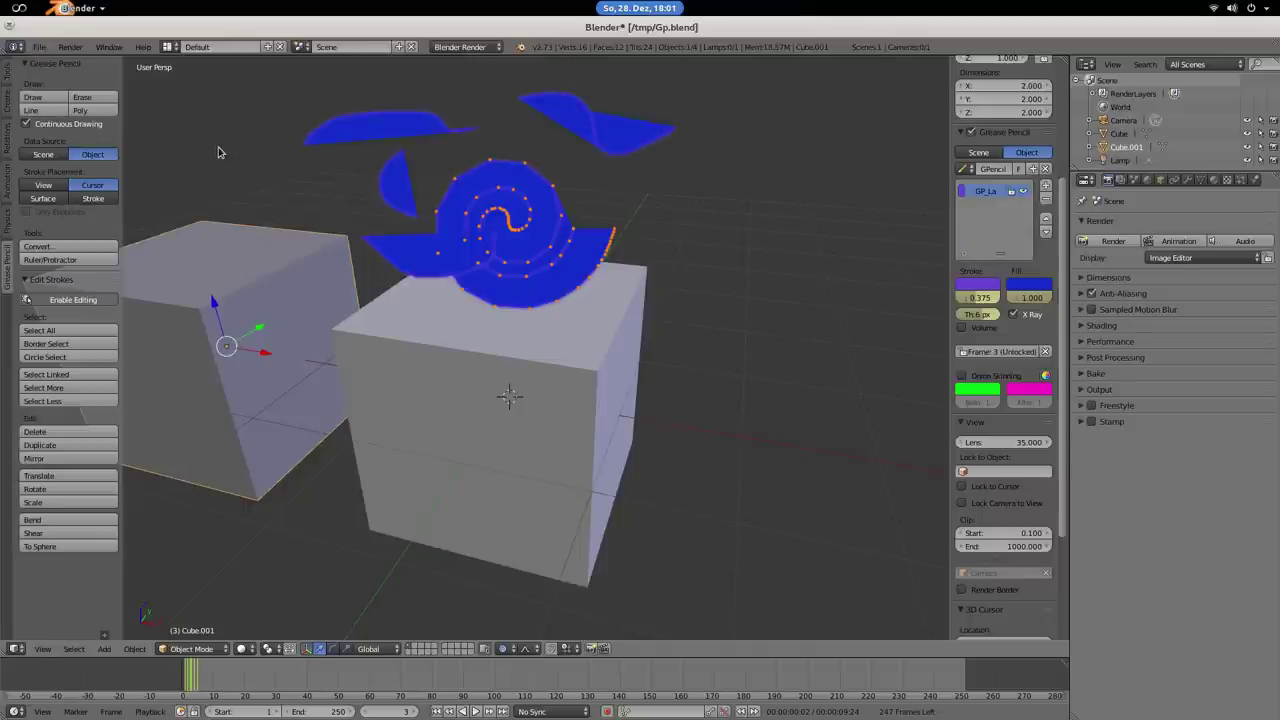